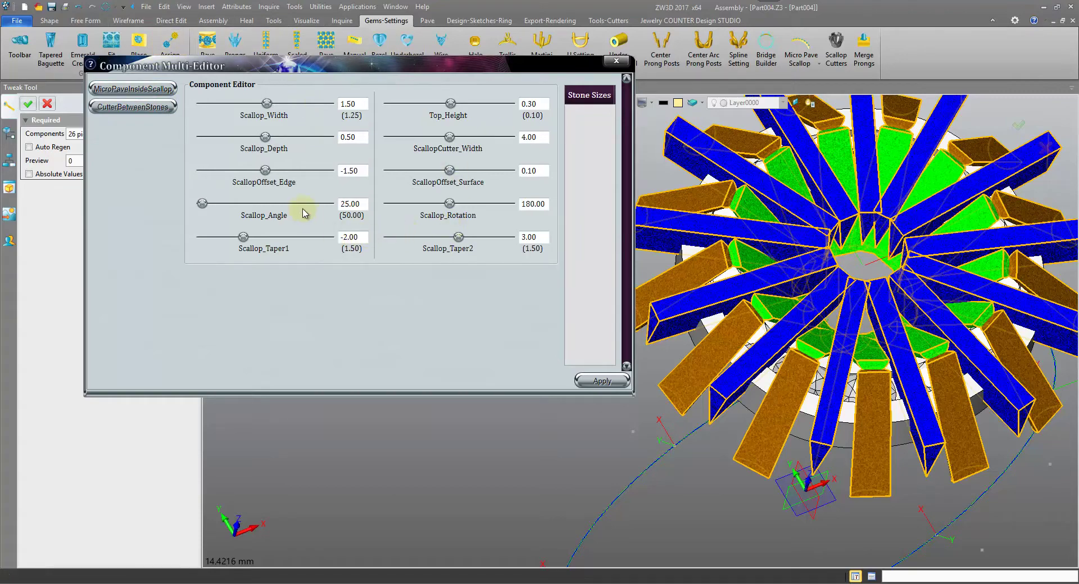
left_click(135, 89)
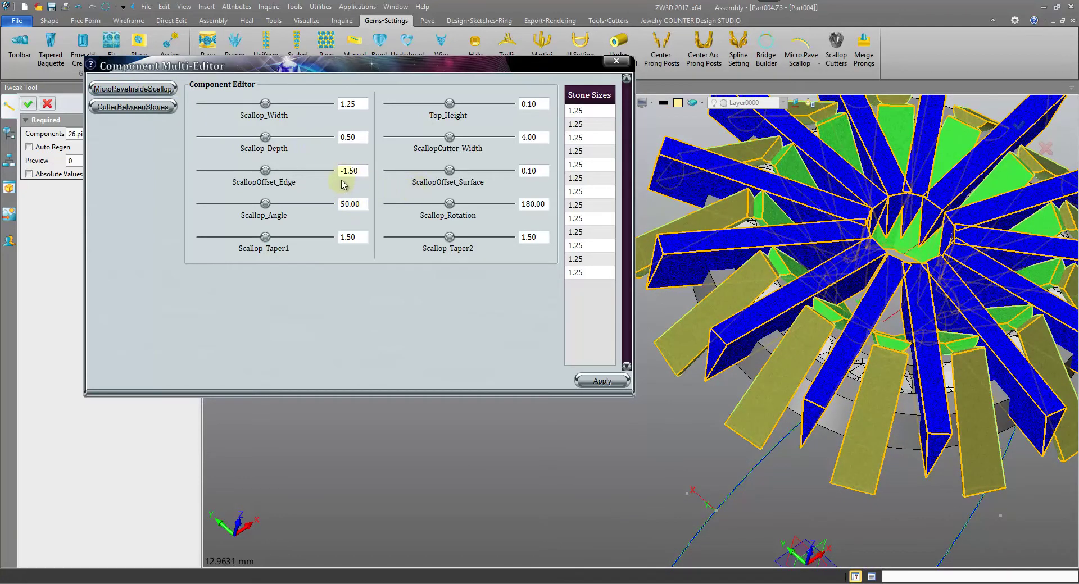
double_click(363, 204)
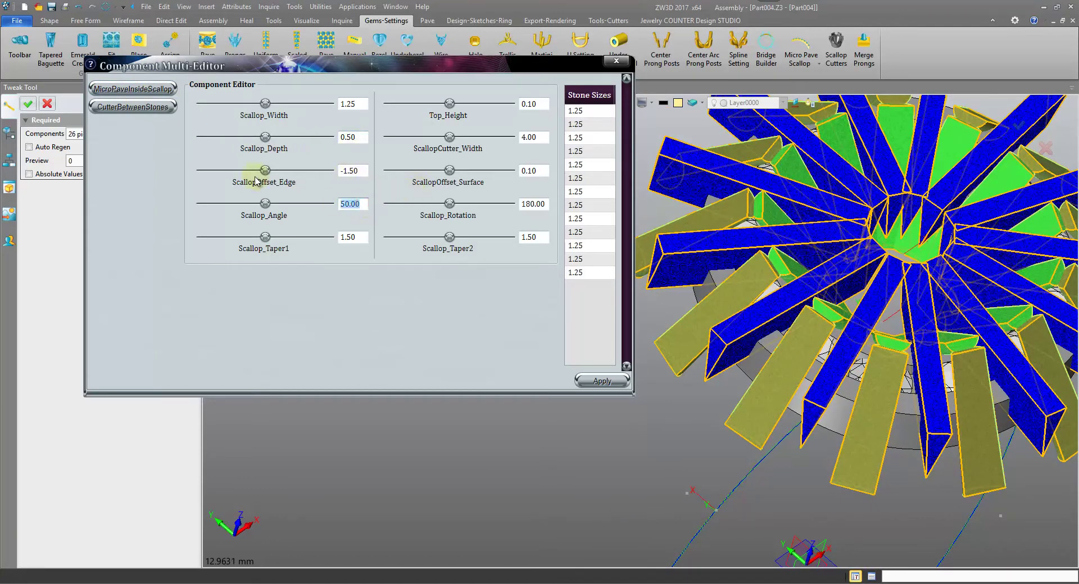
left_click(621, 385)
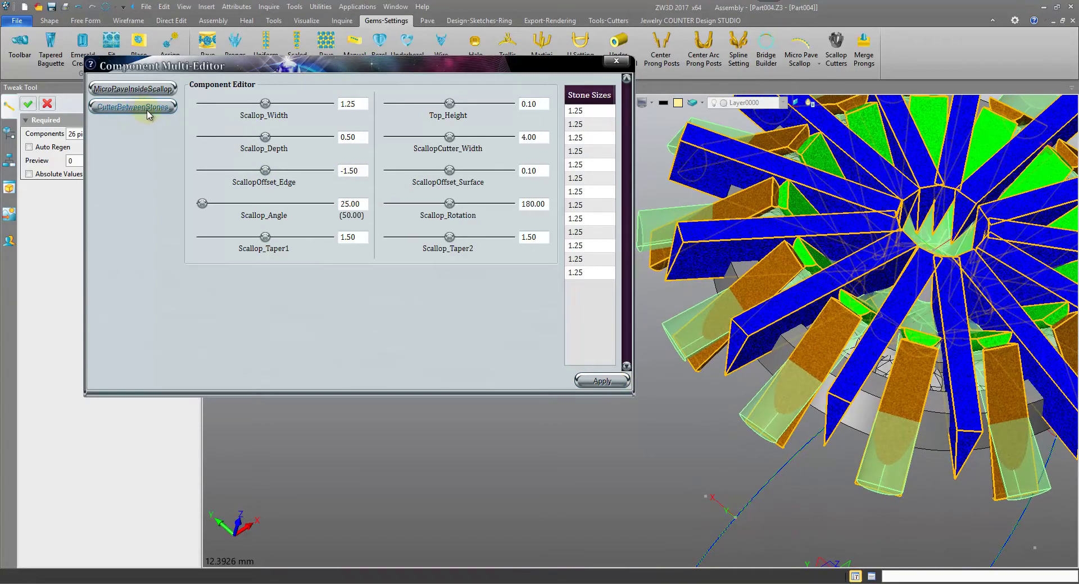
left_click(147, 108)
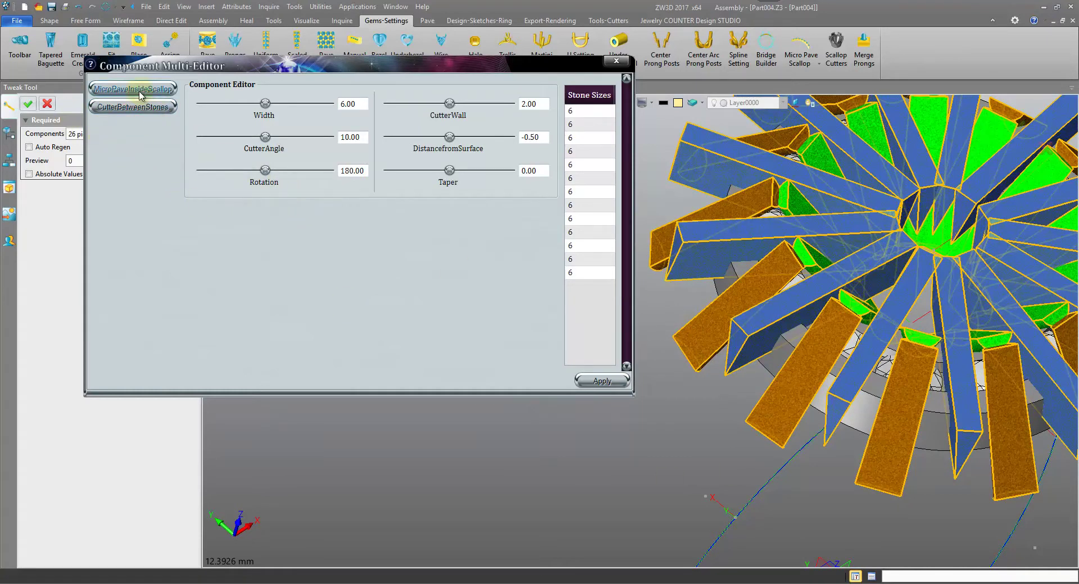
middle_click_drag(831, 106, 899, 318)
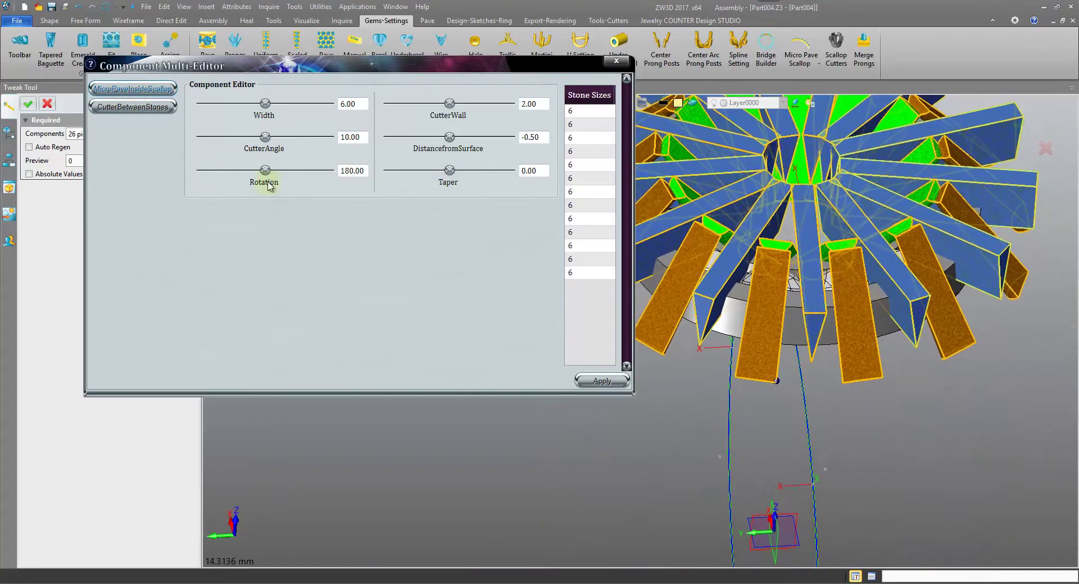
left_click(46, 106)
Hide most of the scallop cutters and between-stone cutters around the halo, along with the stones selected with them
middle_click_drag(393, 158, 778, 406)
right_click_drag(778, 406, 801, 428)
left_click_drag(807, 435, 667, 204)
left_click_drag(526, 319, 508, 194)
middle_click_drag(507, 195, 433, 308)
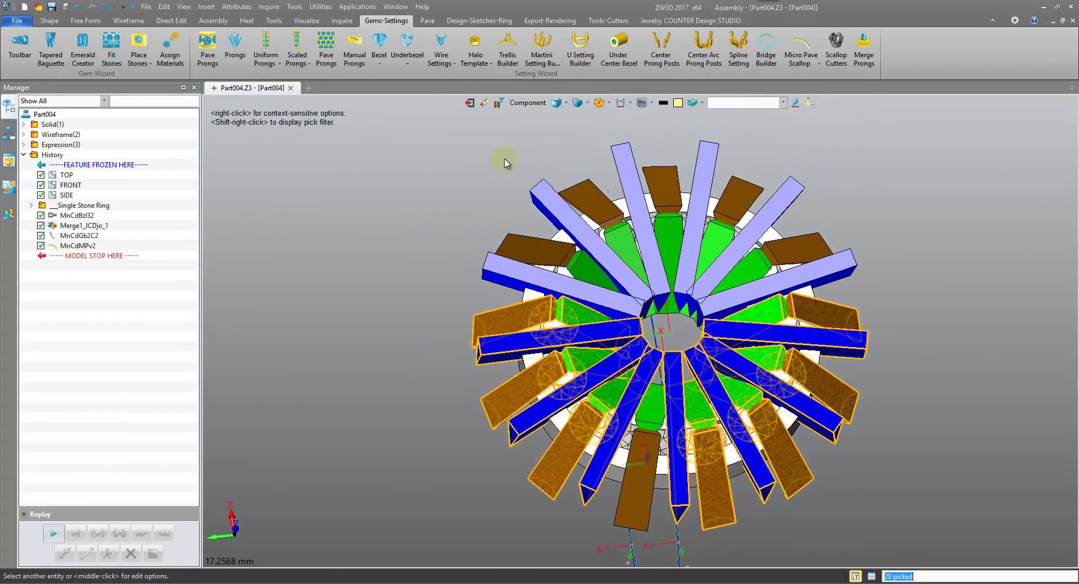
left_click_drag(516, 142, 644, 254)
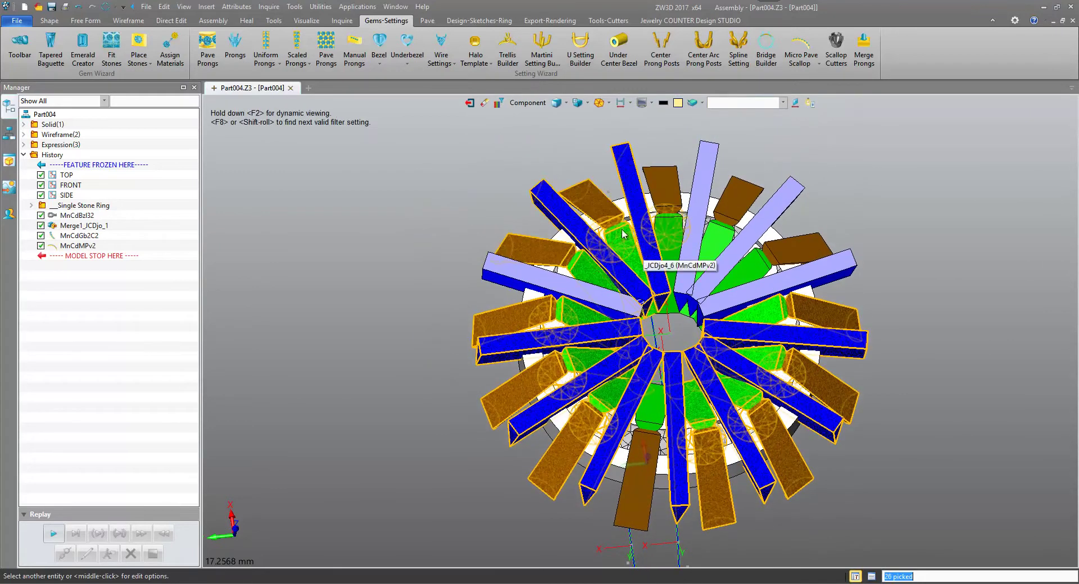
right_click(472, 172)
left_click(498, 227)
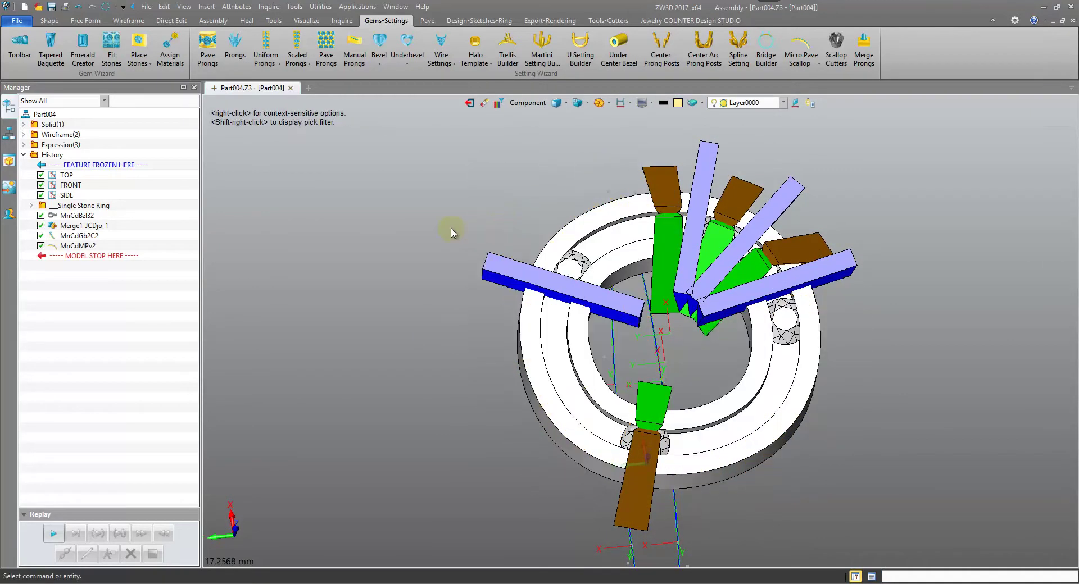
Hide the remaining adjacent group of cutters, keeping only one between-stone cutter and one scallop cutter visible on the ring
middle_click_drag(453, 233, 598, 173)
left_click_drag(591, 190, 768, 337)
right_click(811, 330)
left_click(839, 383)
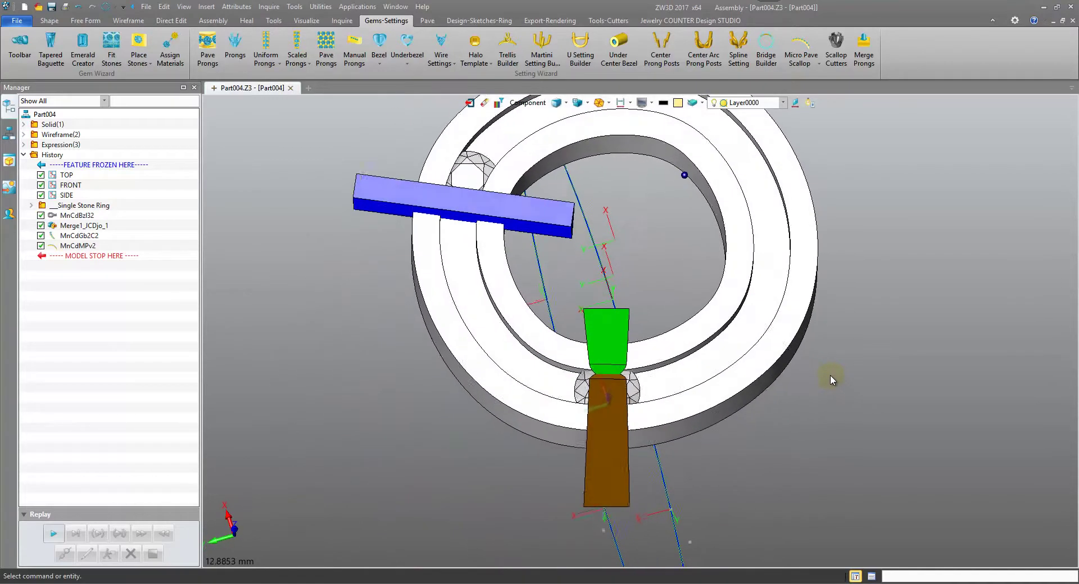
Tweak the MicroPaveInsideScallop cutter with Scallop_Angle 25, Scallop_Width 1.50 and Top_Height 0.20, and apply the preview
left_click(594, 20)
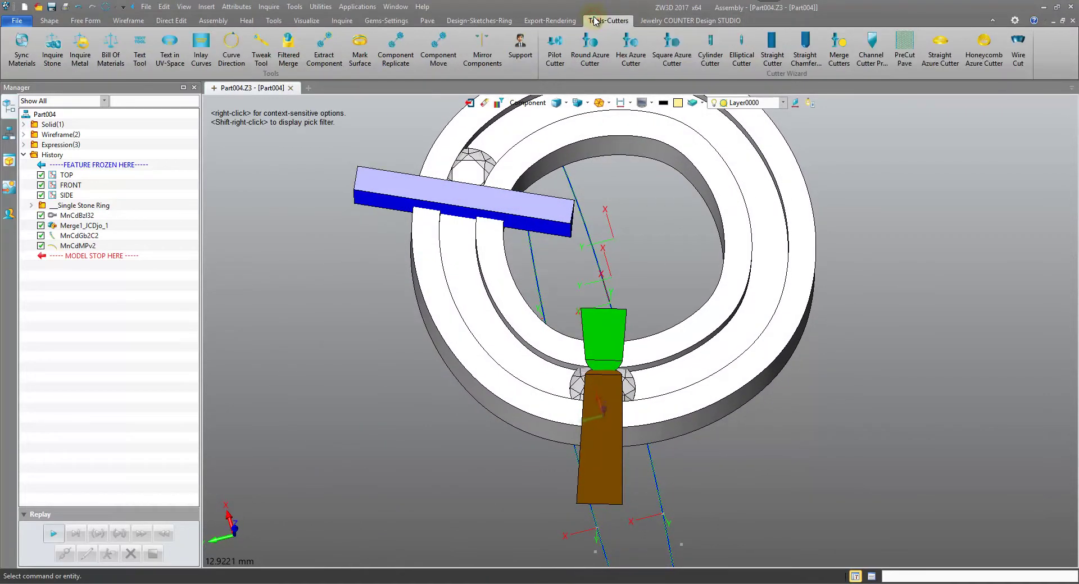
left_click(260, 42)
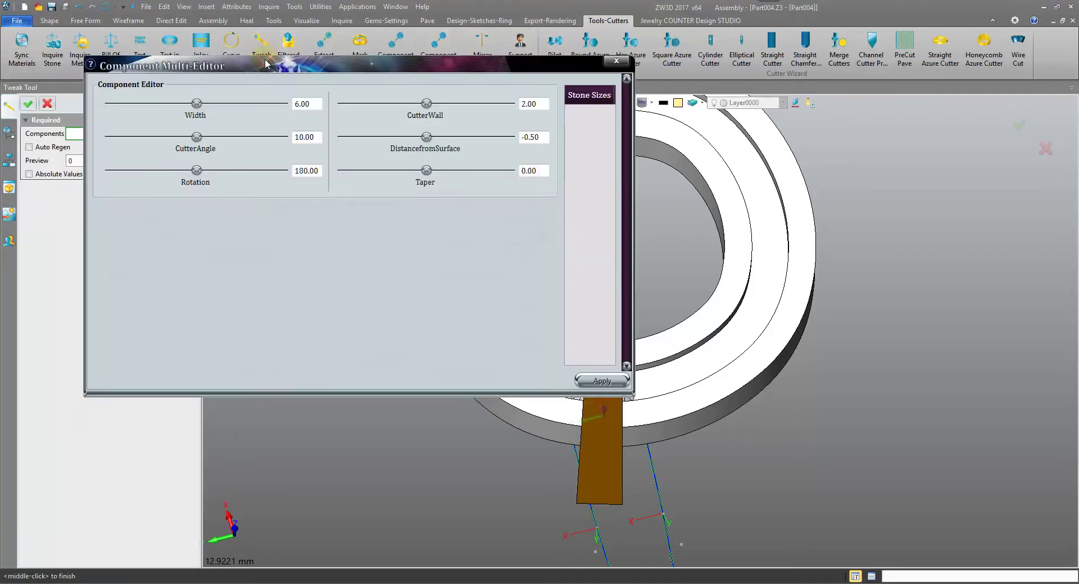
left_click(600, 382)
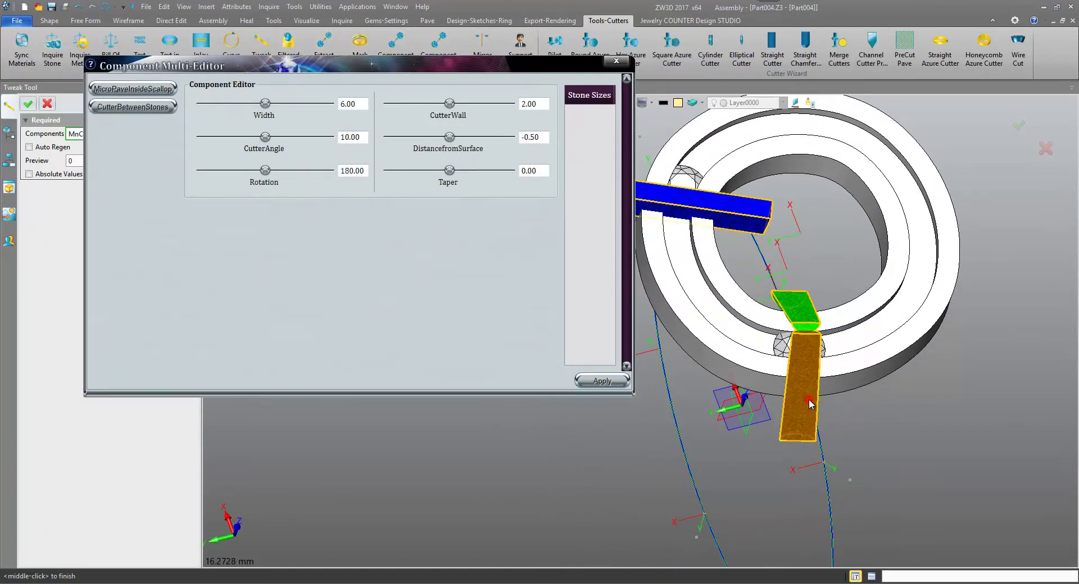
left_click(156, 90)
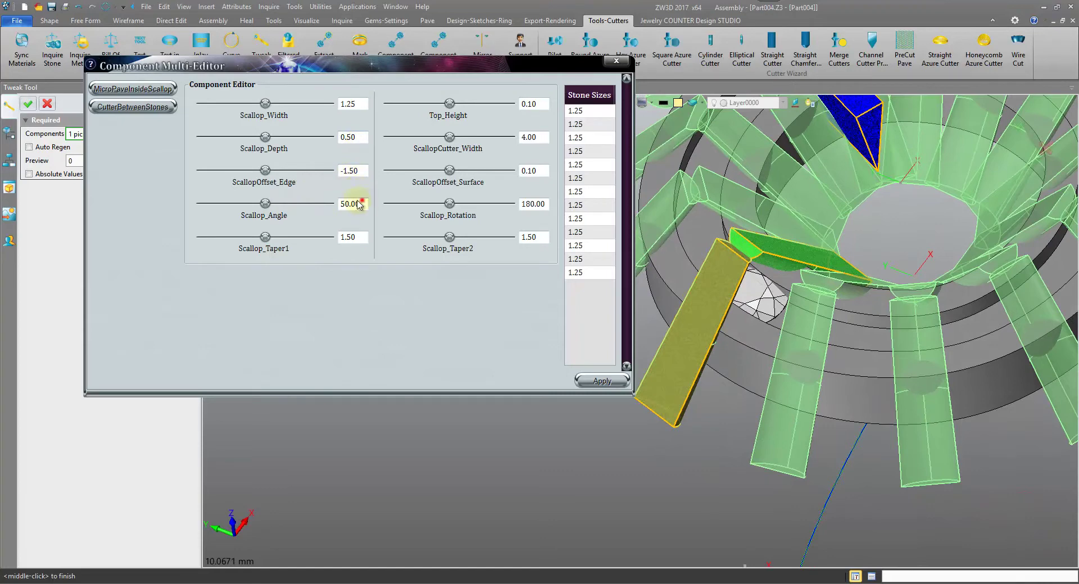
left_click(358, 204)
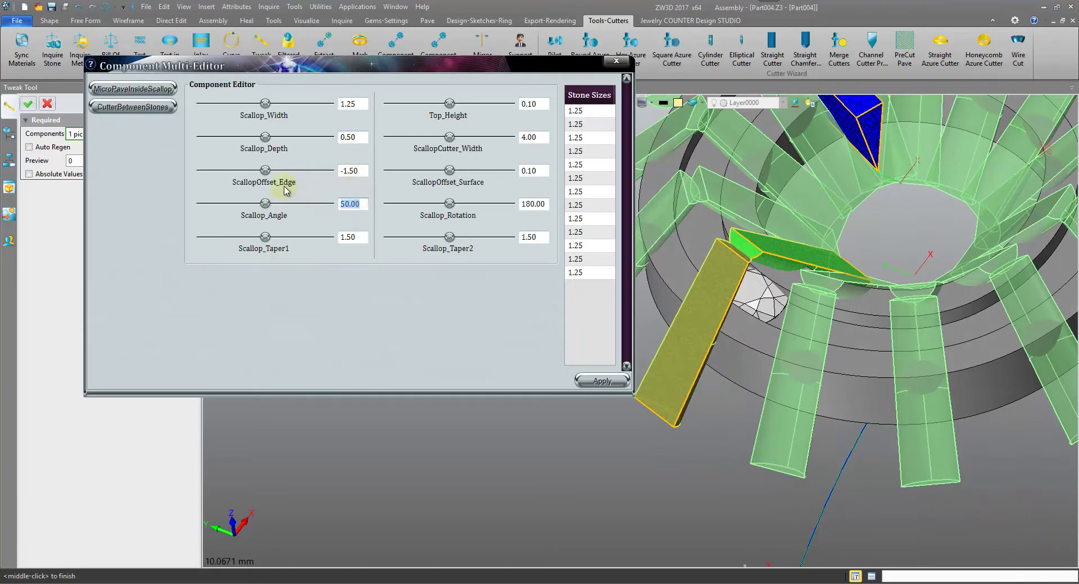
left_click(361, 104)
type("1")
left_click(542, 105)
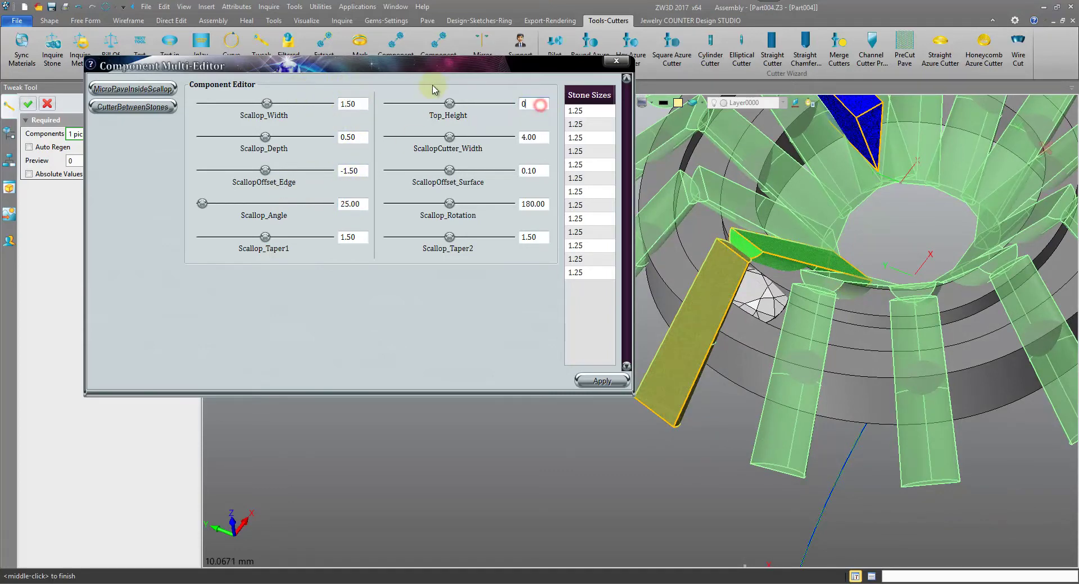
type("0.2")
left_click(602, 382)
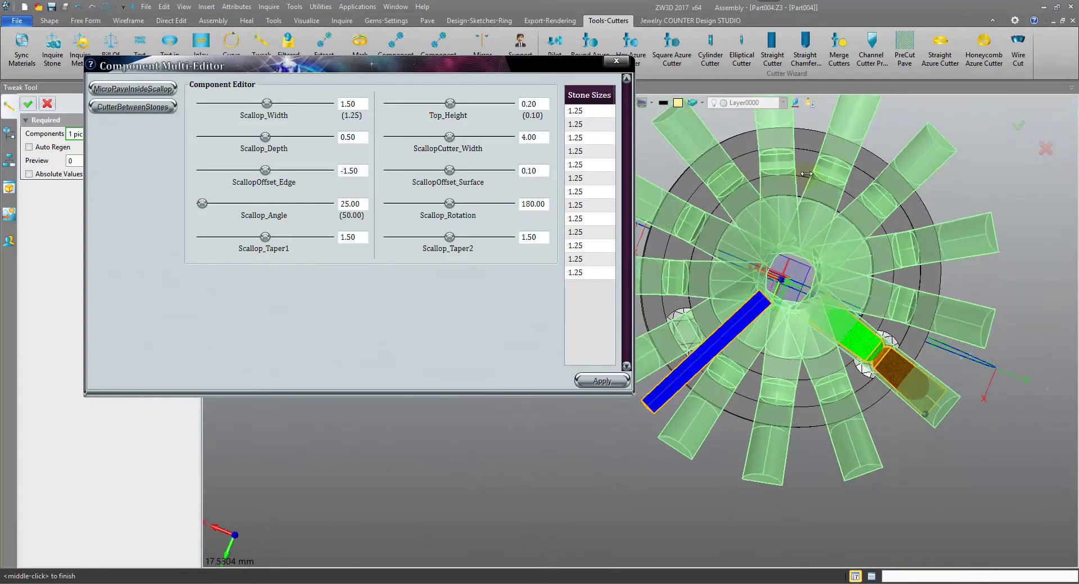
Examine from several angles how the previewed scallop cutters sit against the ring and the stone
right_click_drag(933, 232, 877, 221)
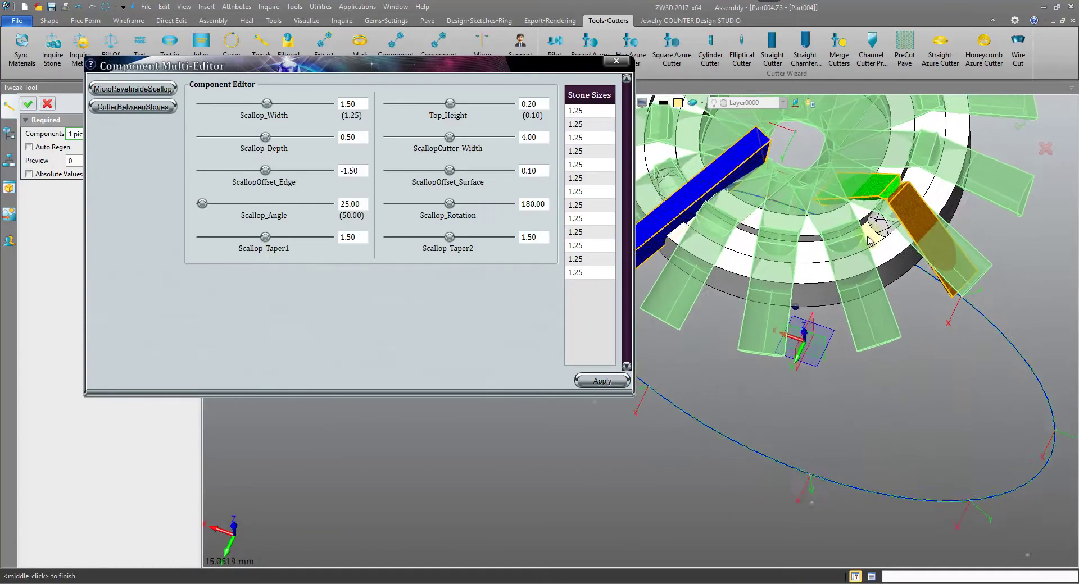
scroll(893, 239, "up", 3)
middle_click_drag(869, 233, 837, 265)
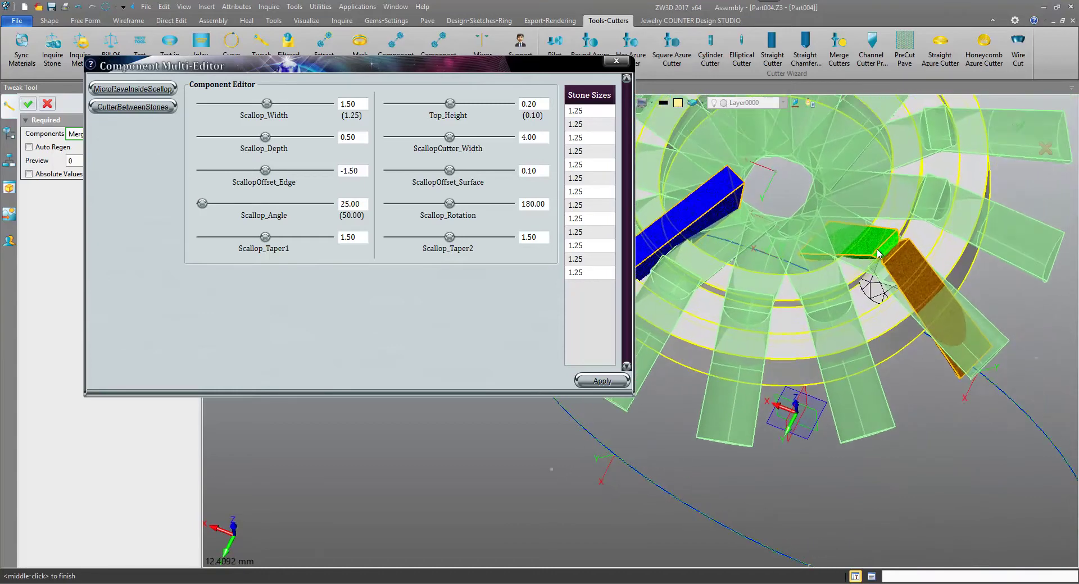
right_click_drag(837, 264, 834, 273)
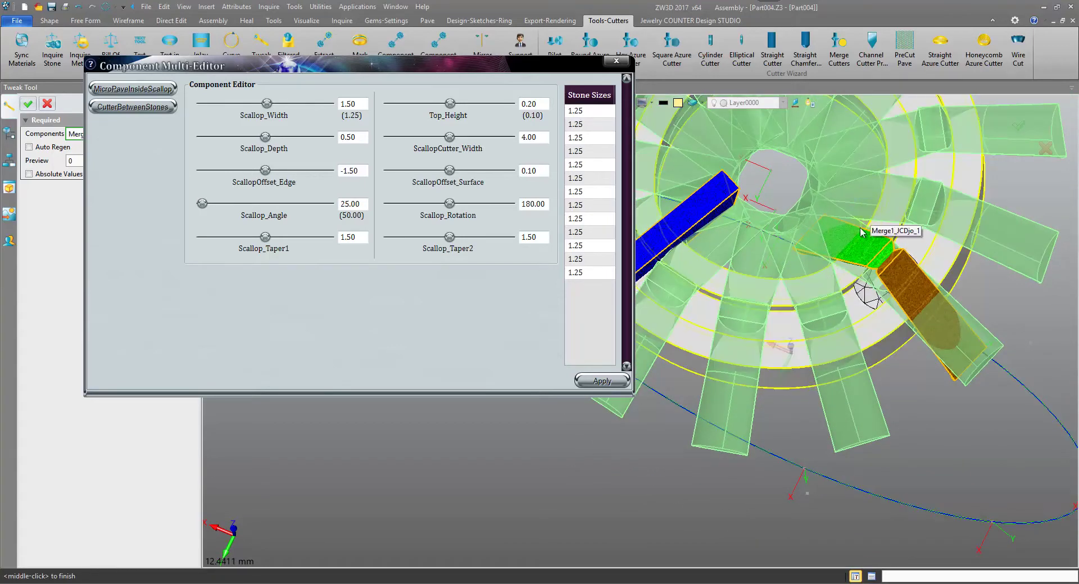
right_click_drag(806, 303, 801, 311)
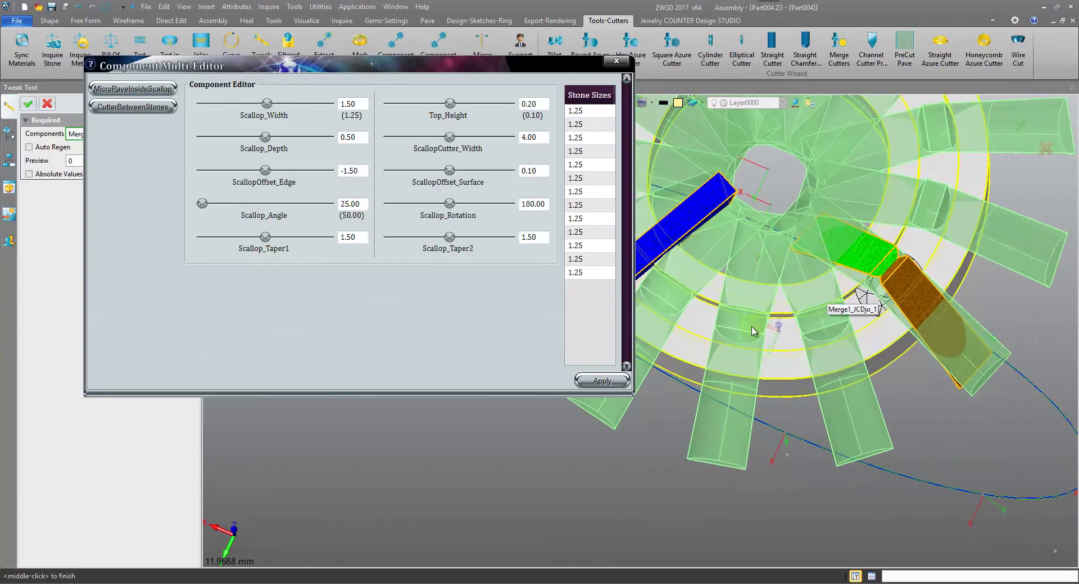
middle_click_drag(712, 259, 672, 297)
scroll(672, 296, "up", 1)
right_click_drag(672, 296, 667, 298)
middle_click_drag(667, 298, 640, 250)
scroll(640, 250, "up", 1)
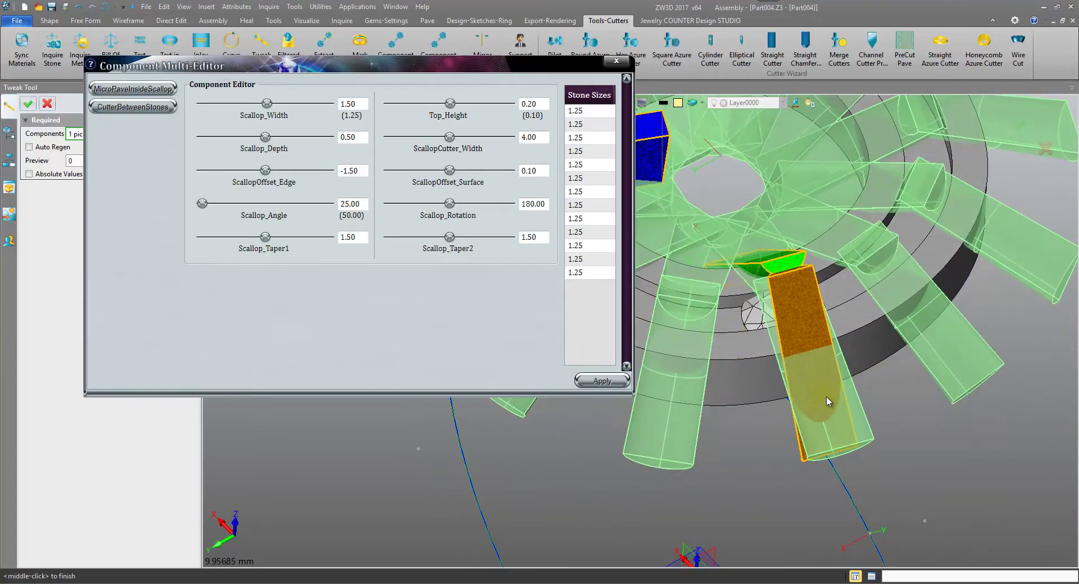
right_click_drag(733, 299, 787, 315)
scroll(781, 319, "up", 2)
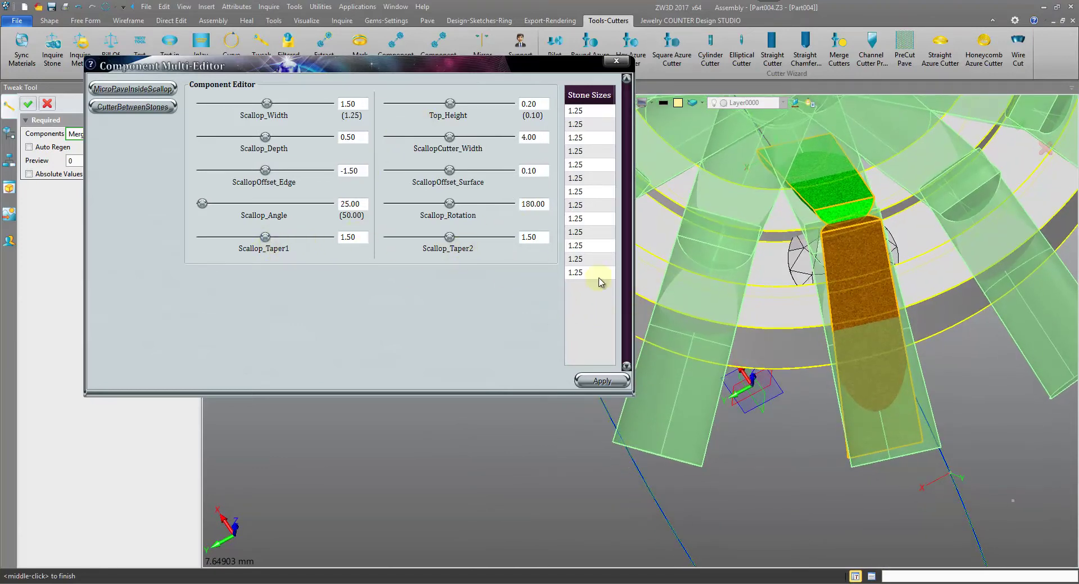
Try Scallop_Taper2 values of 2.00 and 3.00 on the scallop cutter, and settle on 4.00
left_click_drag(538, 238, 512, 239)
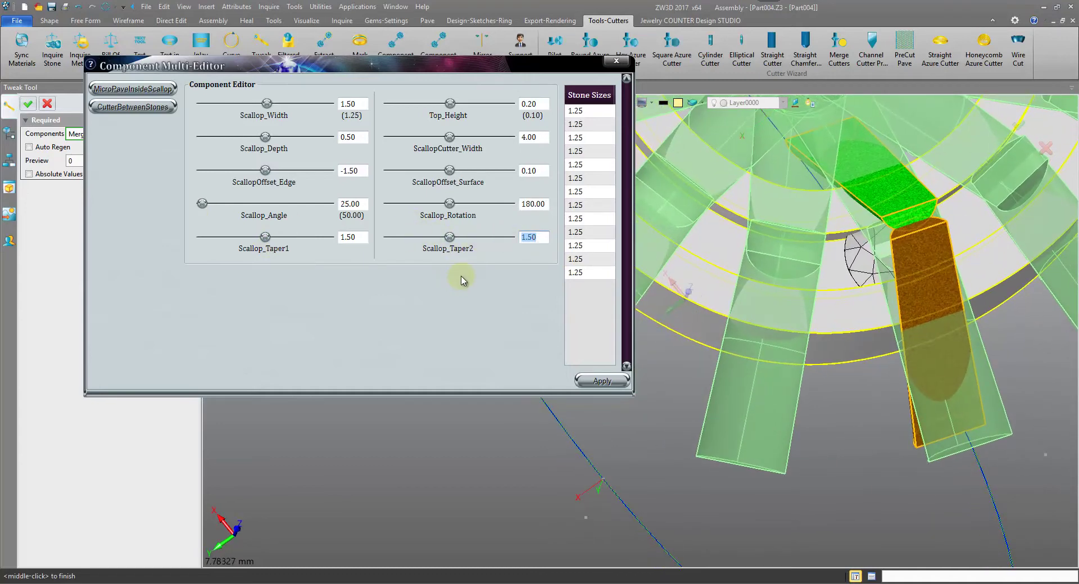
left_click(615, 383)
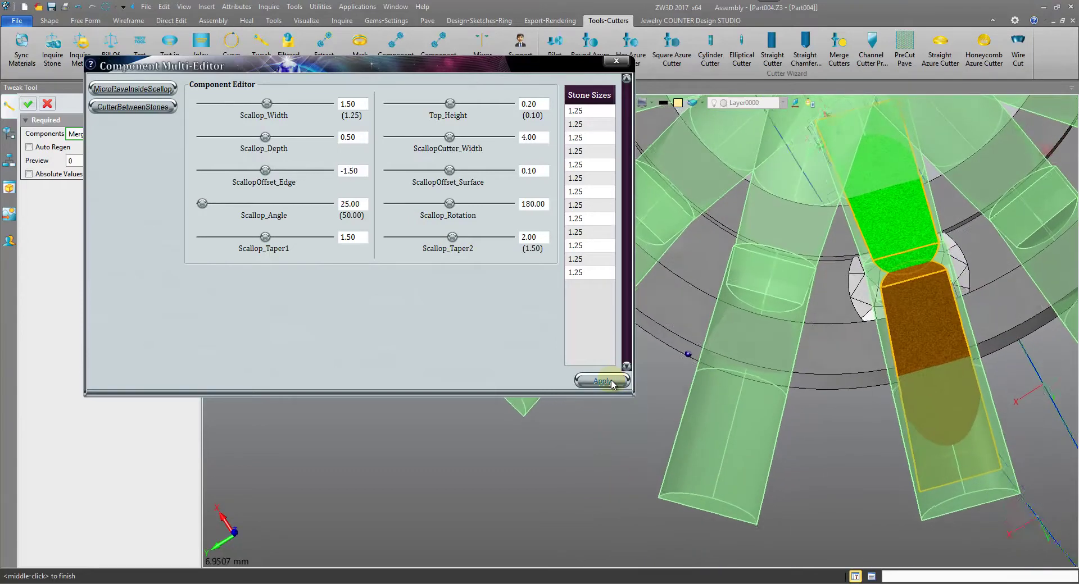
left_click_drag(546, 237, 494, 234)
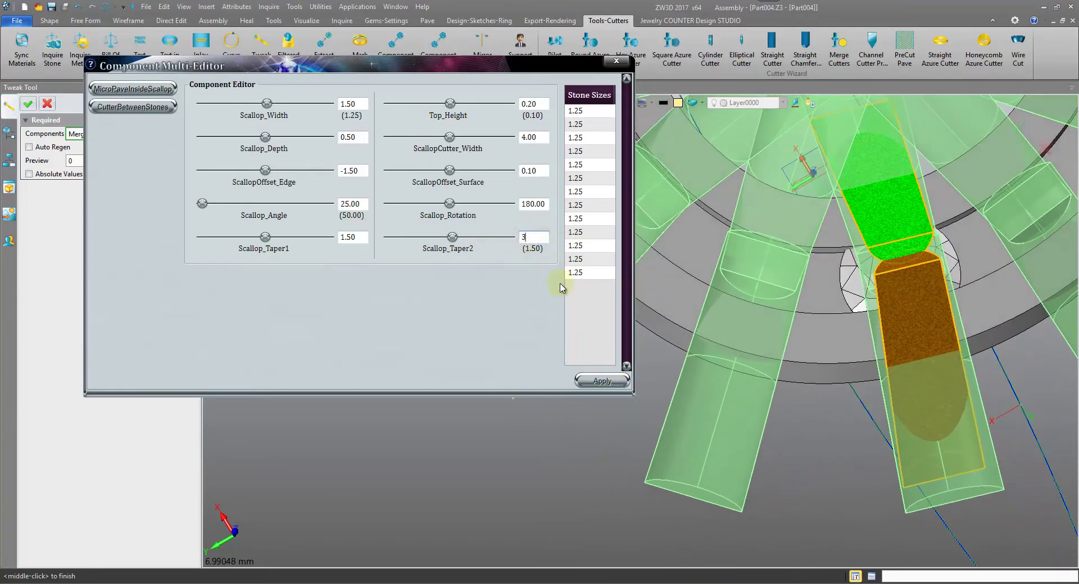
type("3")
left_click(600, 380)
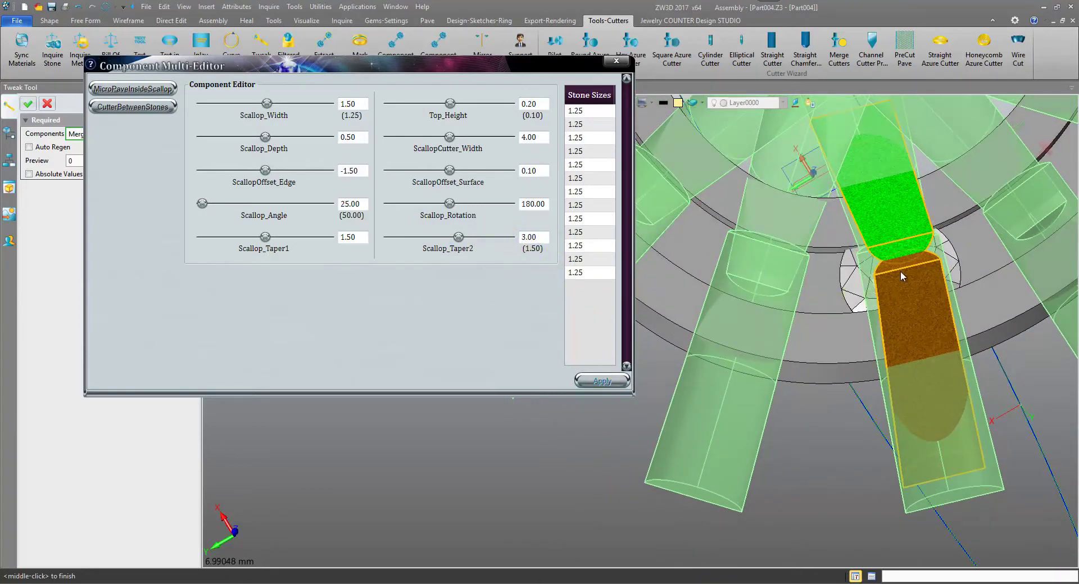
middle_click_drag(853, 270, 821, 216)
double_click(534, 238)
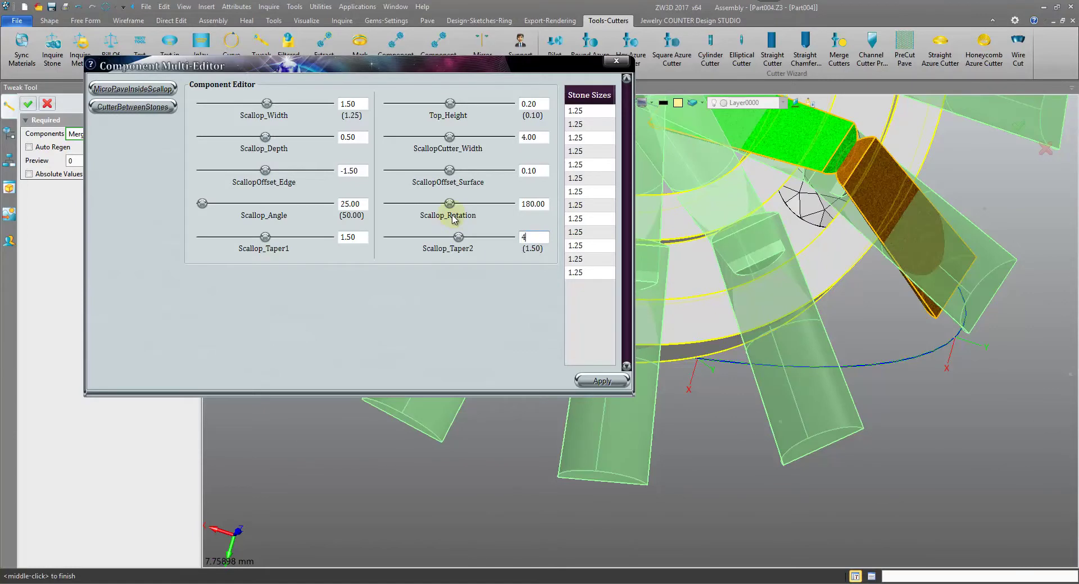
left_click(601, 381)
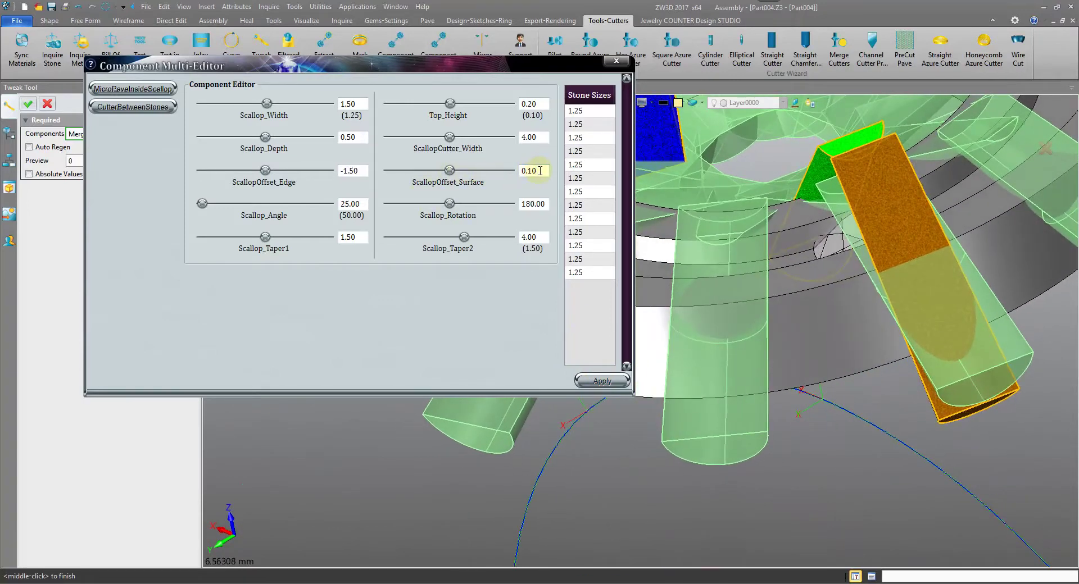
Set the scallop cutter's ScallopOffset_Surface to 0.20 and its Scallop_Angle to 20, and apply both to the preview
left_click_drag(540, 170, 472, 161)
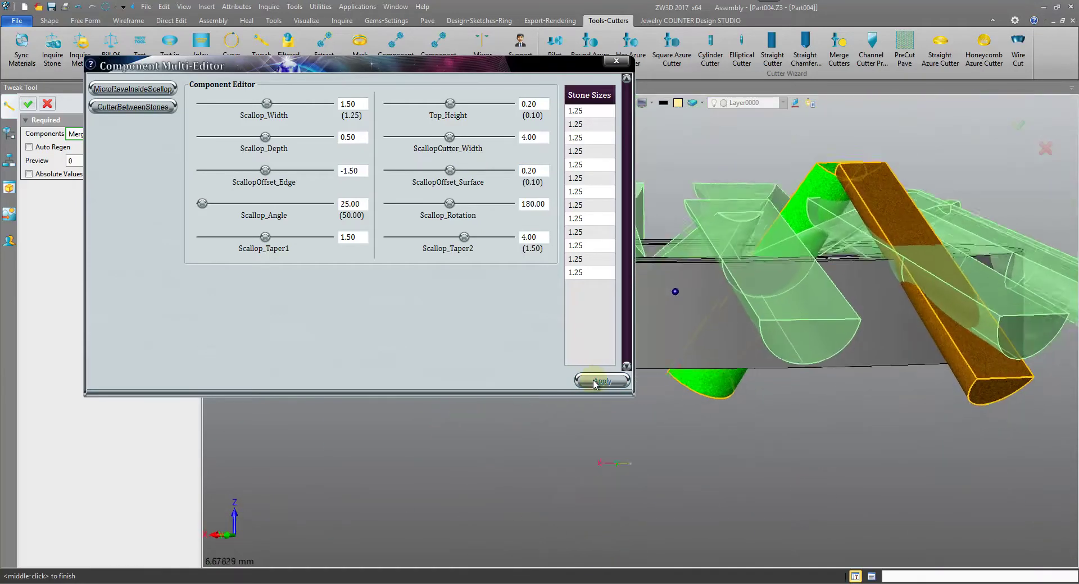
left_click_drag(357, 205, 312, 201)
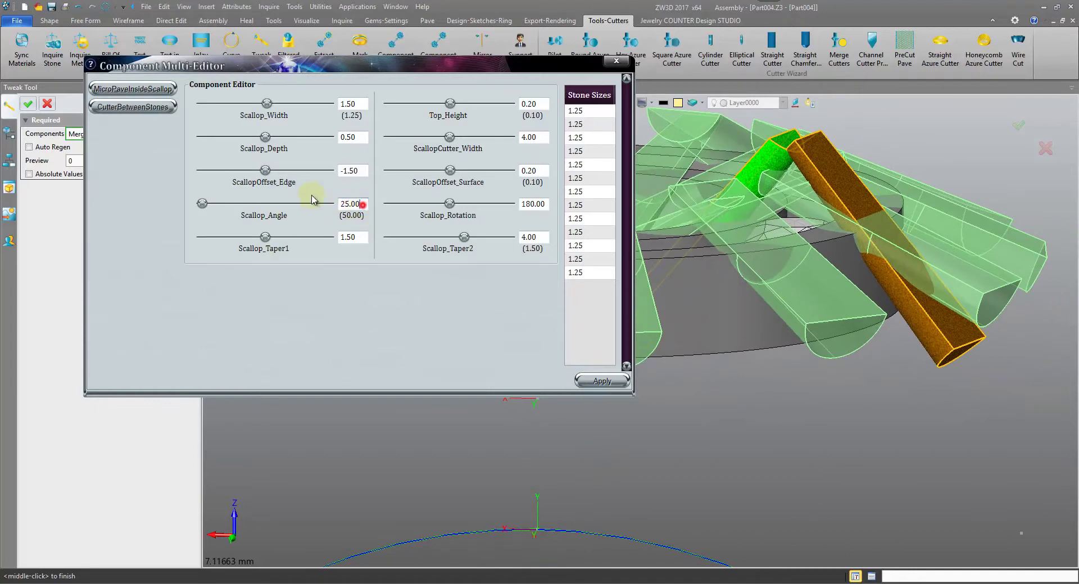
type("2")
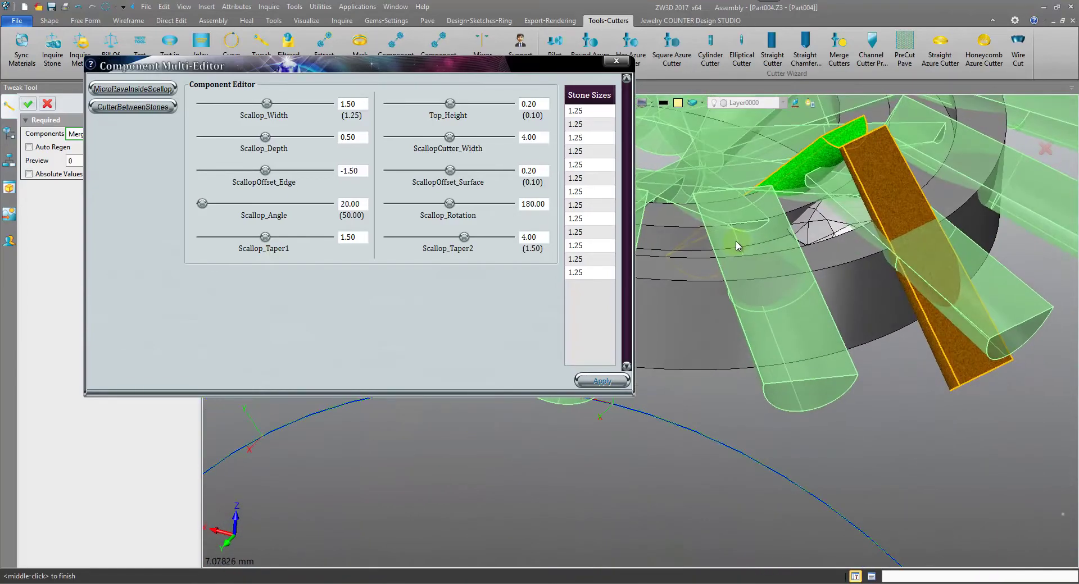
Try Scallop_Taper1 at -1.00 on the scallop cutter, settle on -2.00, and accept the tweak
left_click(348, 237)
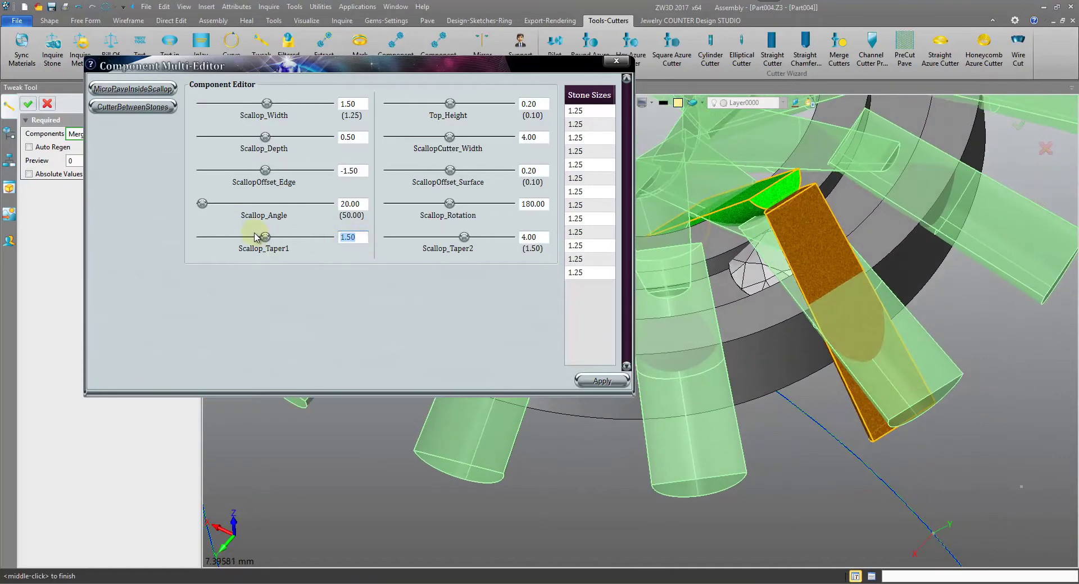
type("-1")
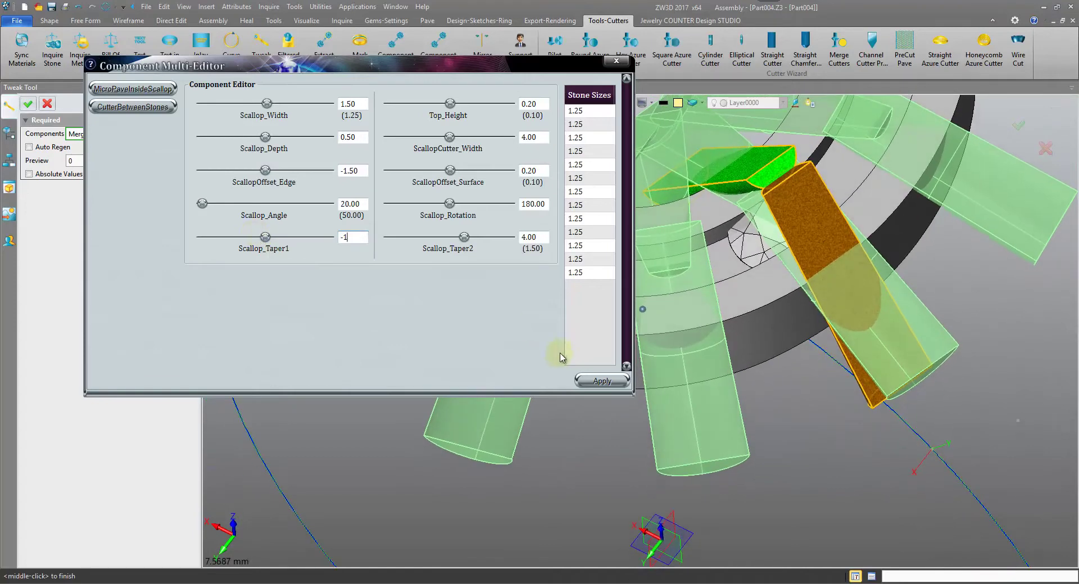
left_click(586, 382)
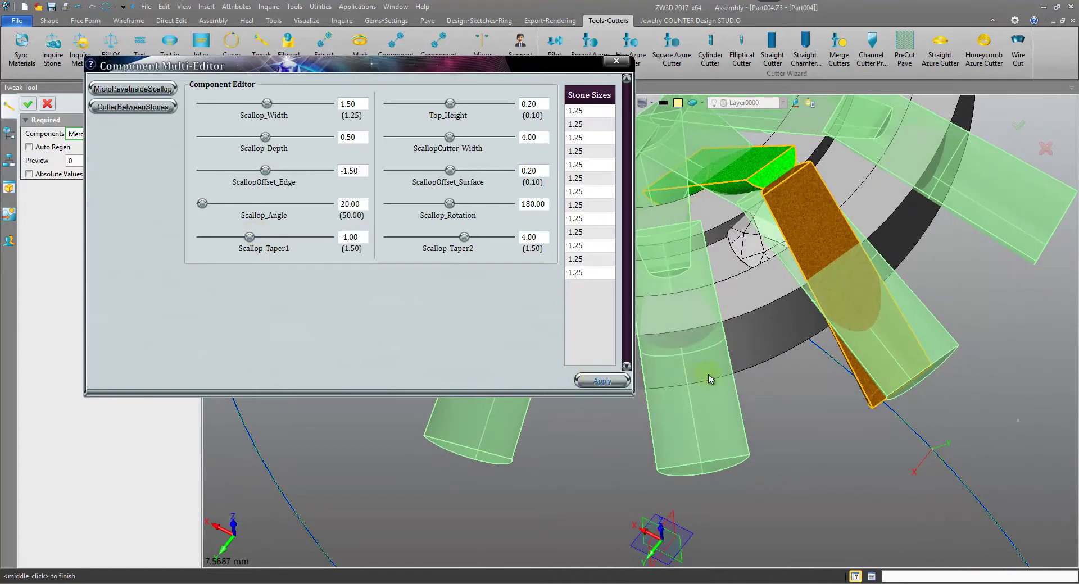
left_click(363, 237)
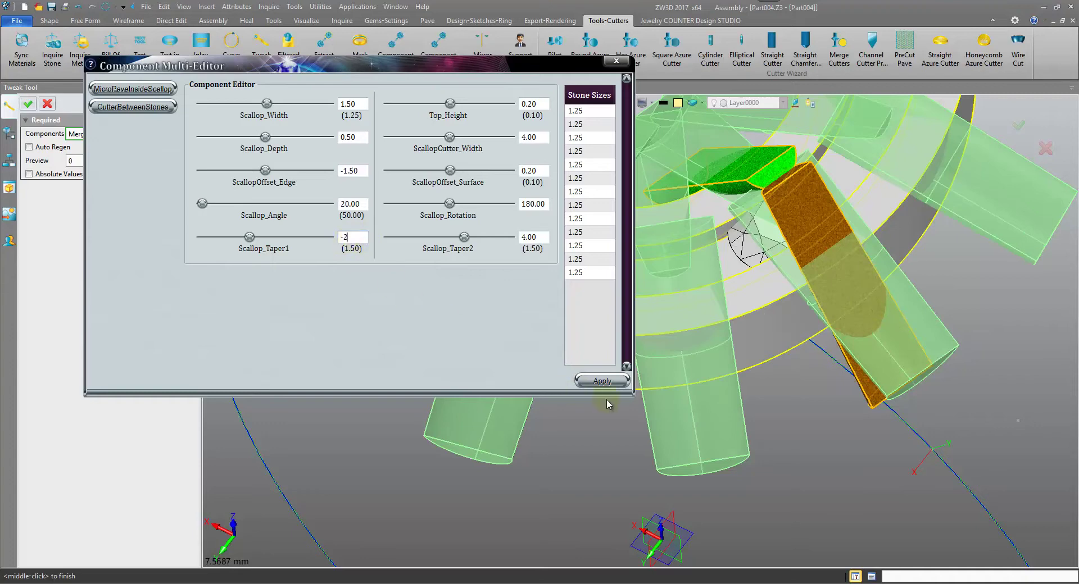
type("-2")
left_click(598, 377)
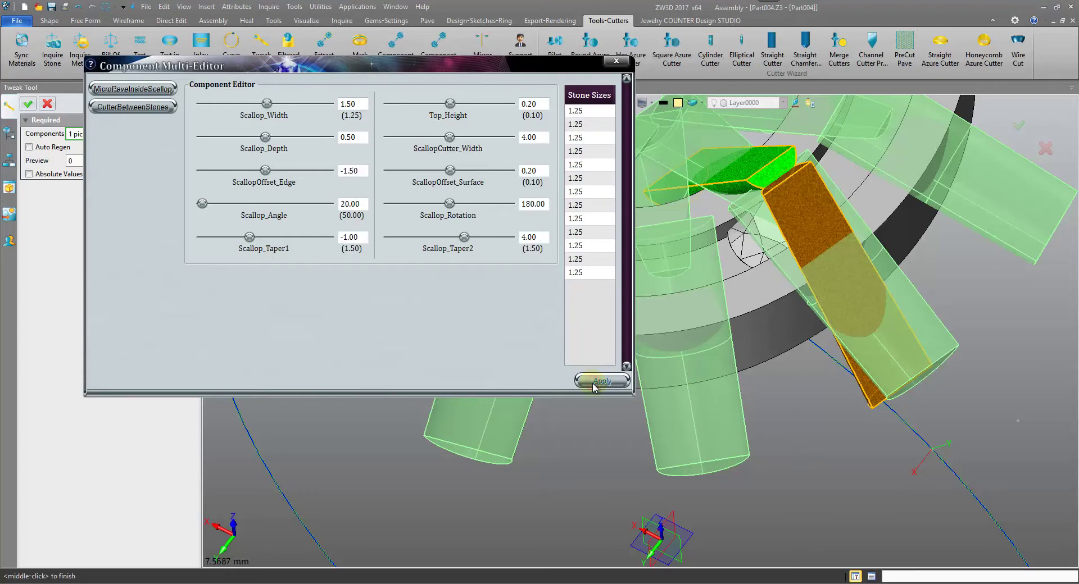
left_click(350, 237)
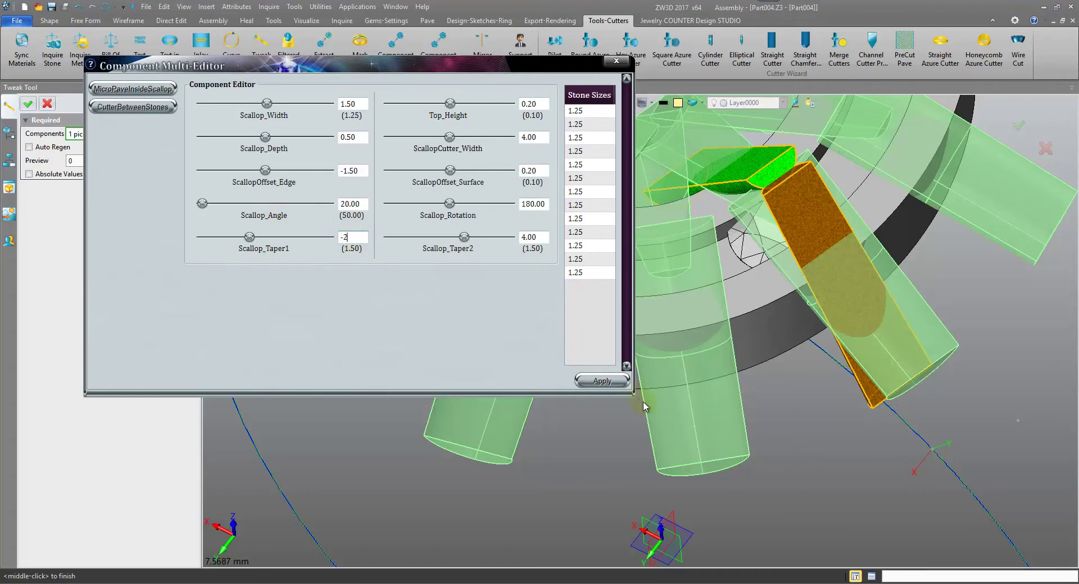
left_click(612, 381)
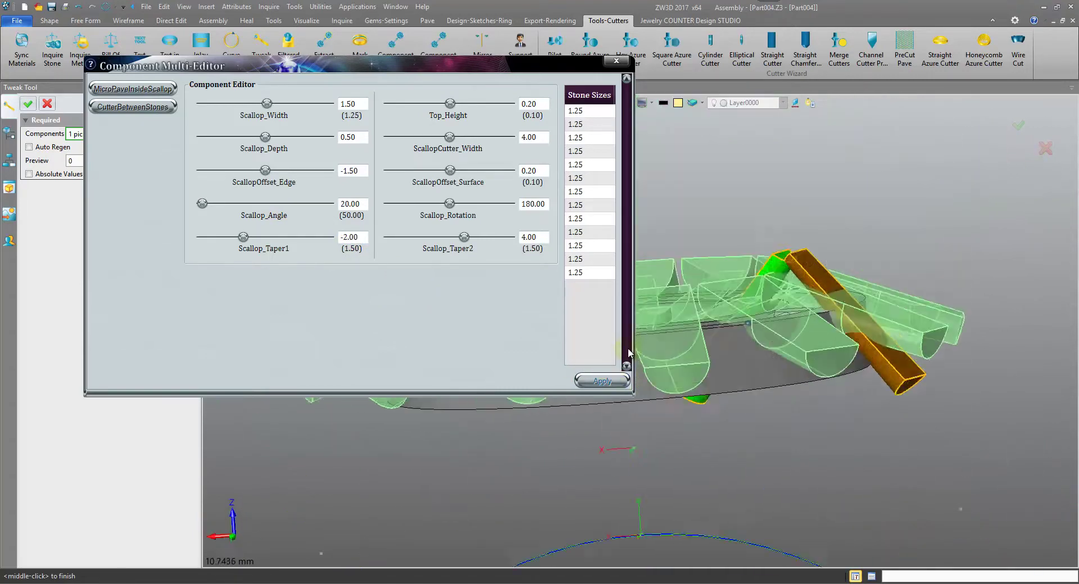
left_click(28, 103)
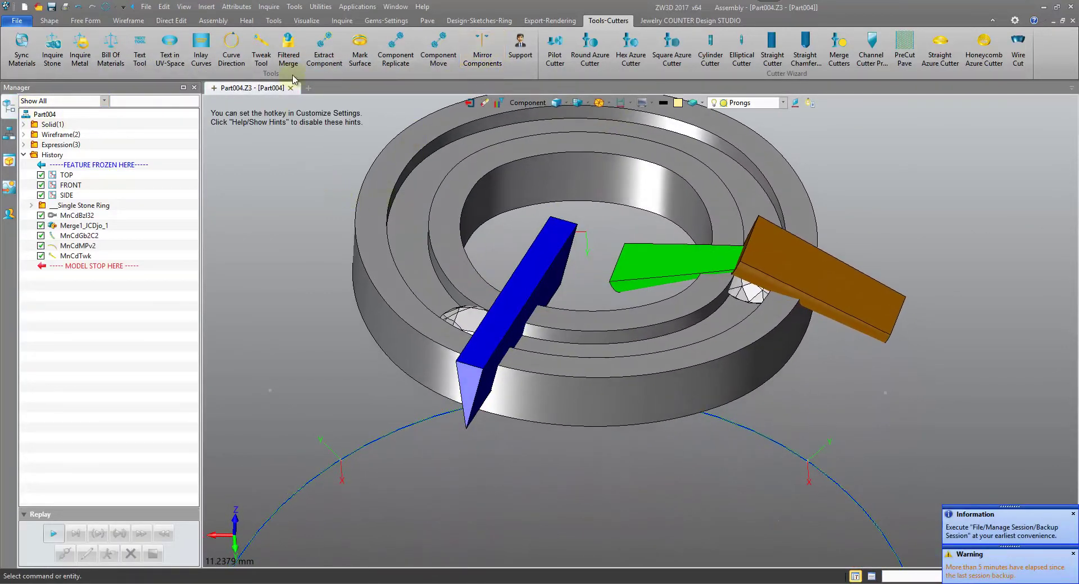
Tweak the CutterBetweenStones component of the merged cutter to a DistancefromSurface of -0.25 and accept the change
left_click(261, 47)
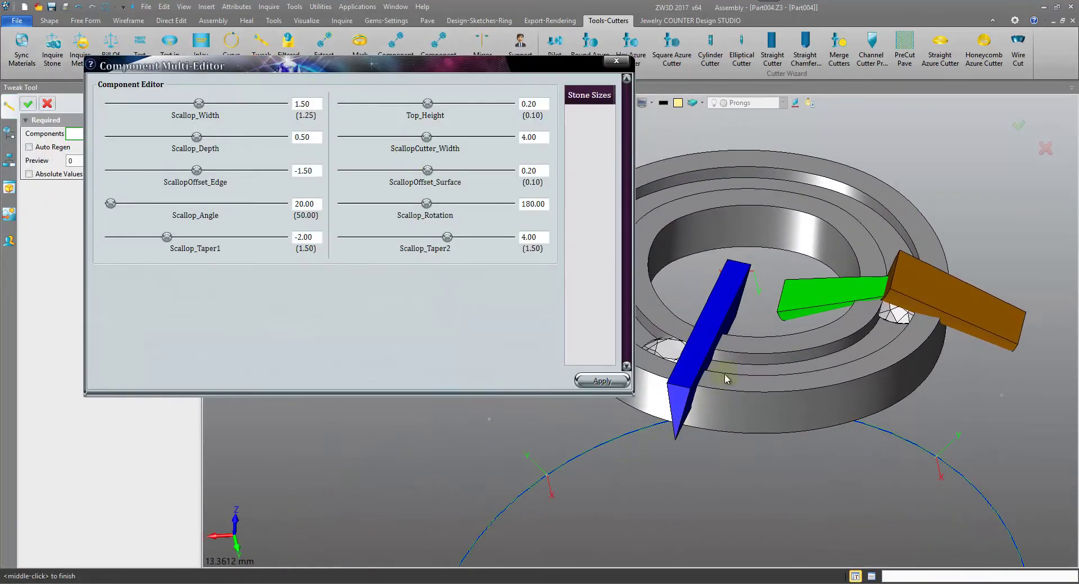
left_click(725, 379)
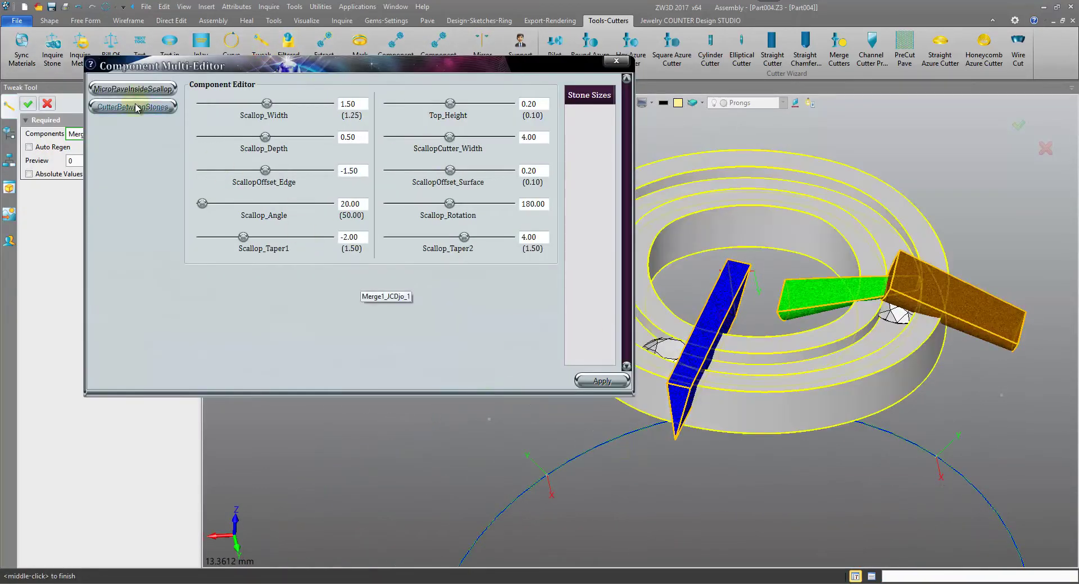
left_click(137, 106)
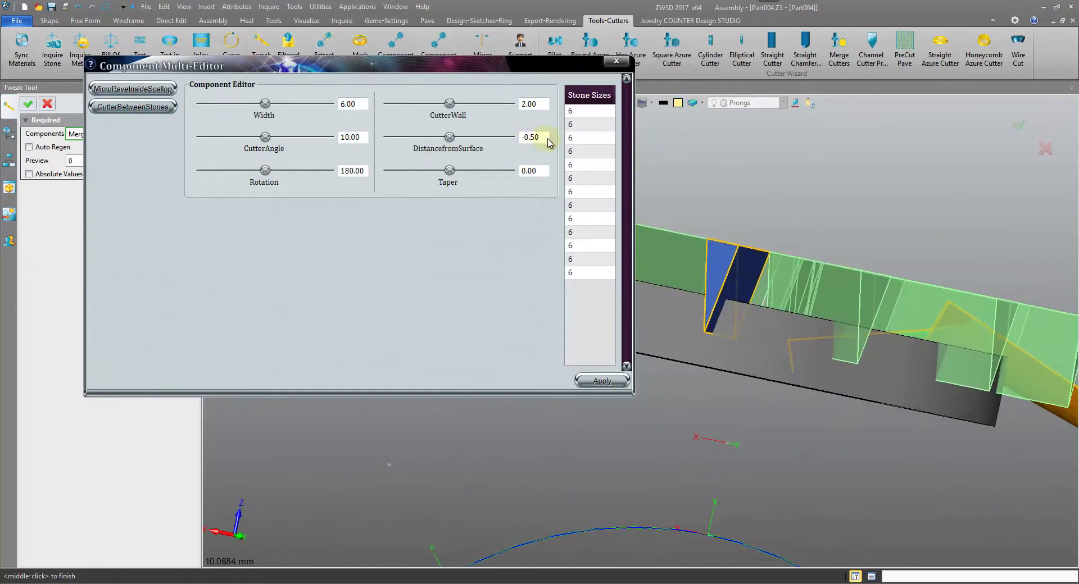
left_click(540, 140)
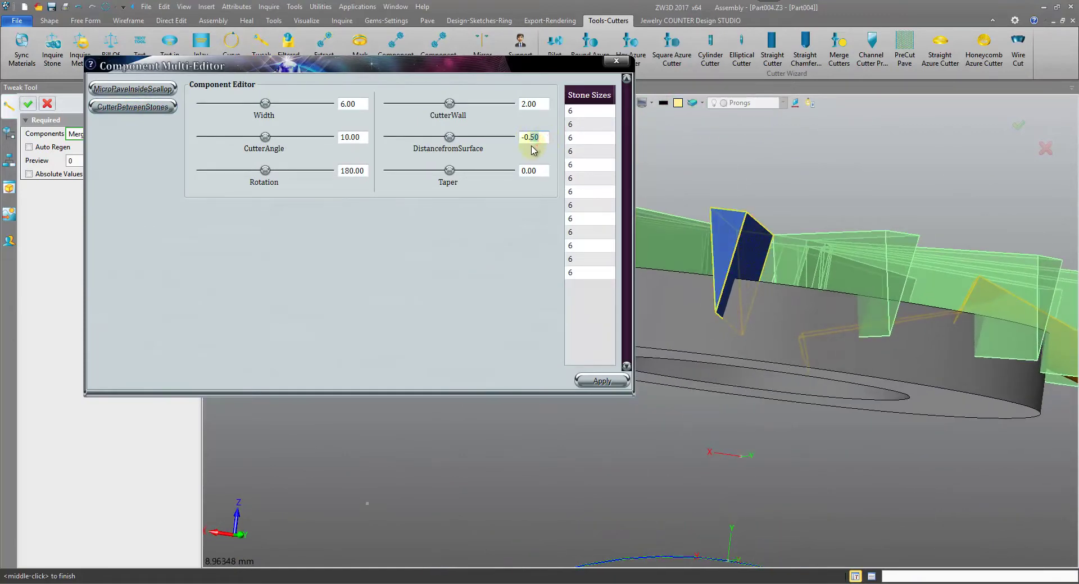
left_click(589, 382)
left_click(30, 102)
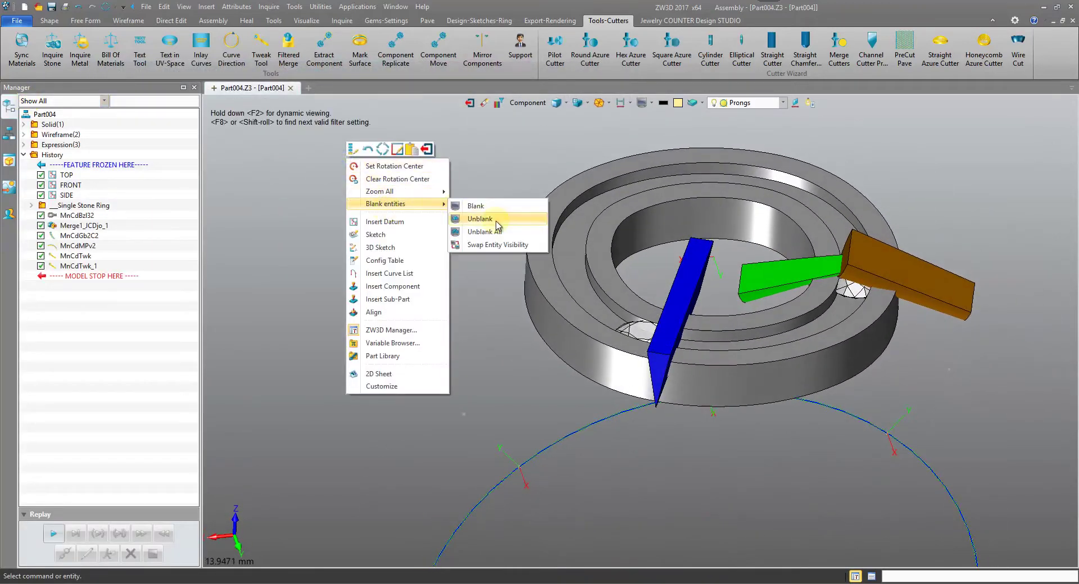
Unblank all entities and merge the full set of micro pavé cutters into the halo ring as the base
left_click(484, 232)
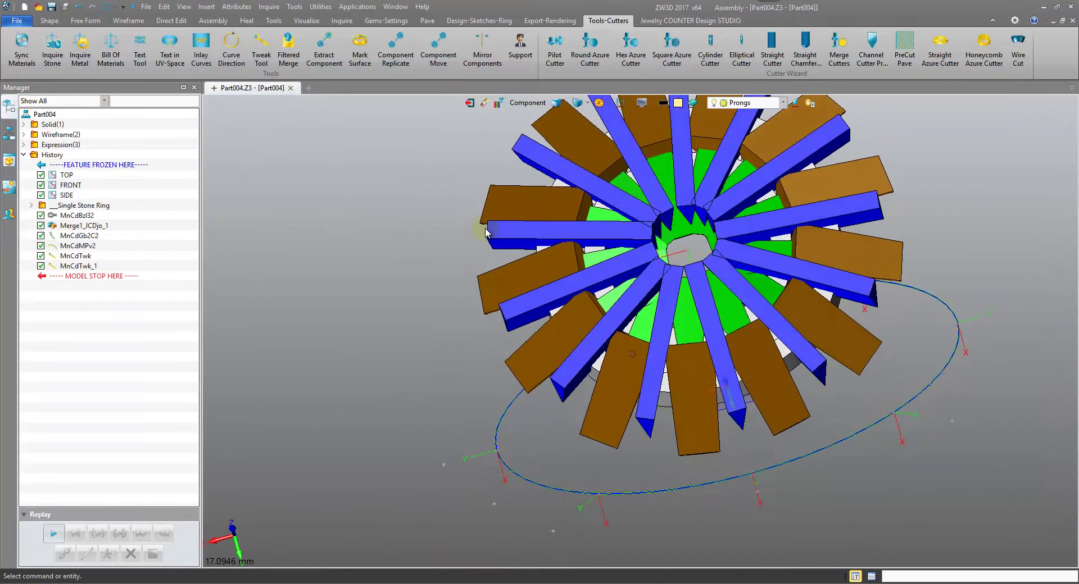
left_click(831, 57)
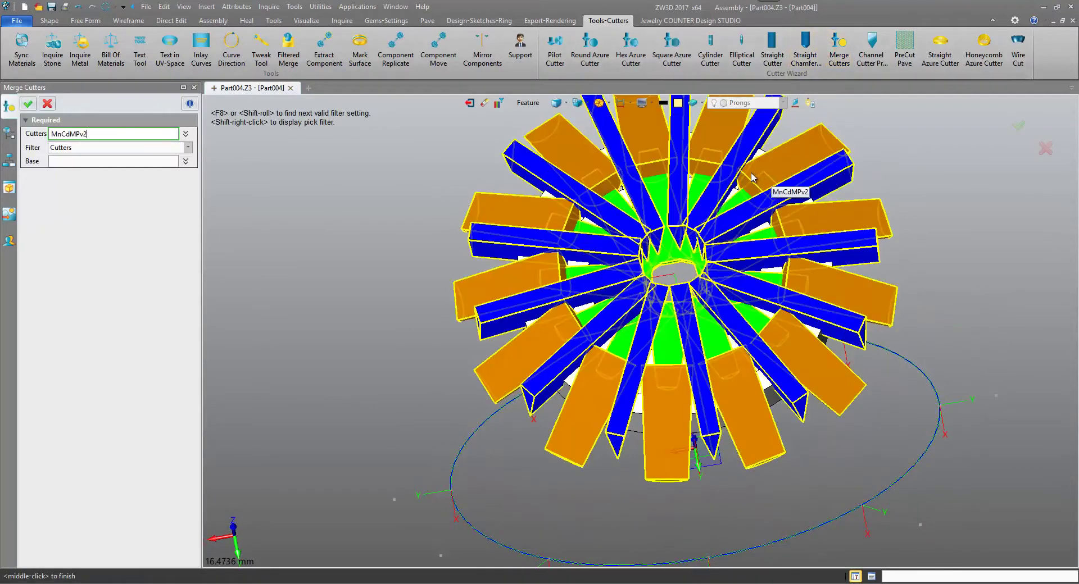
left_click(751, 176)
middle_click(1010, 208)
right_click_drag(1009, 207, 927, 256)
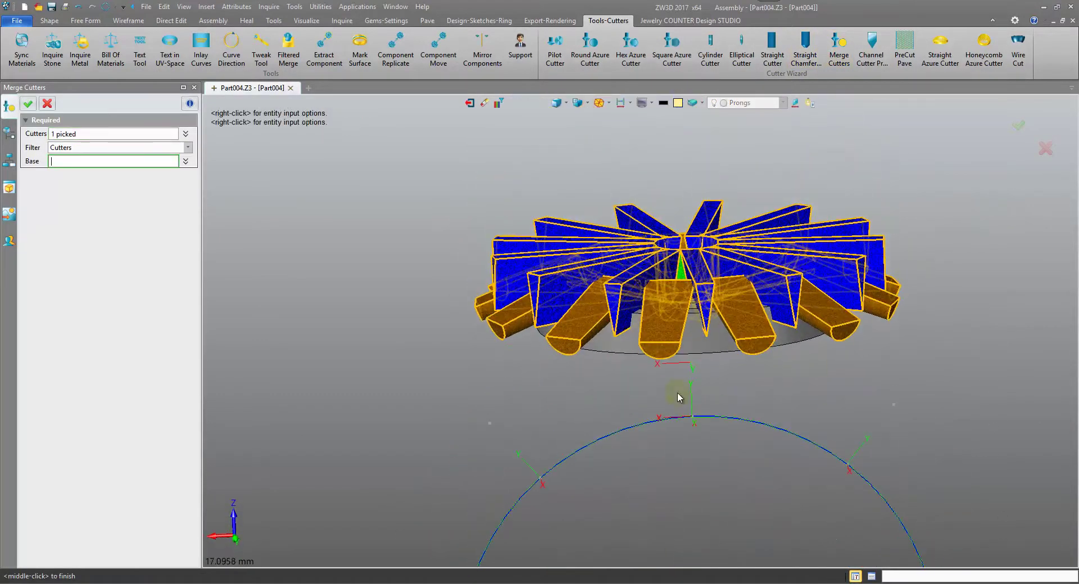
left_click(634, 345)
left_click(32, 107)
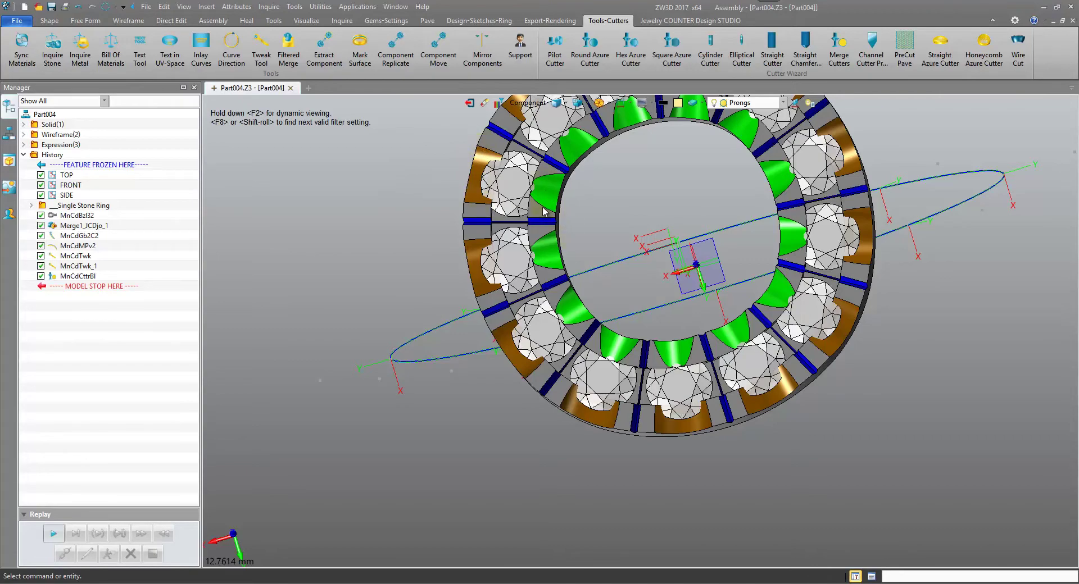
scroll(551, 196, "up", 3)
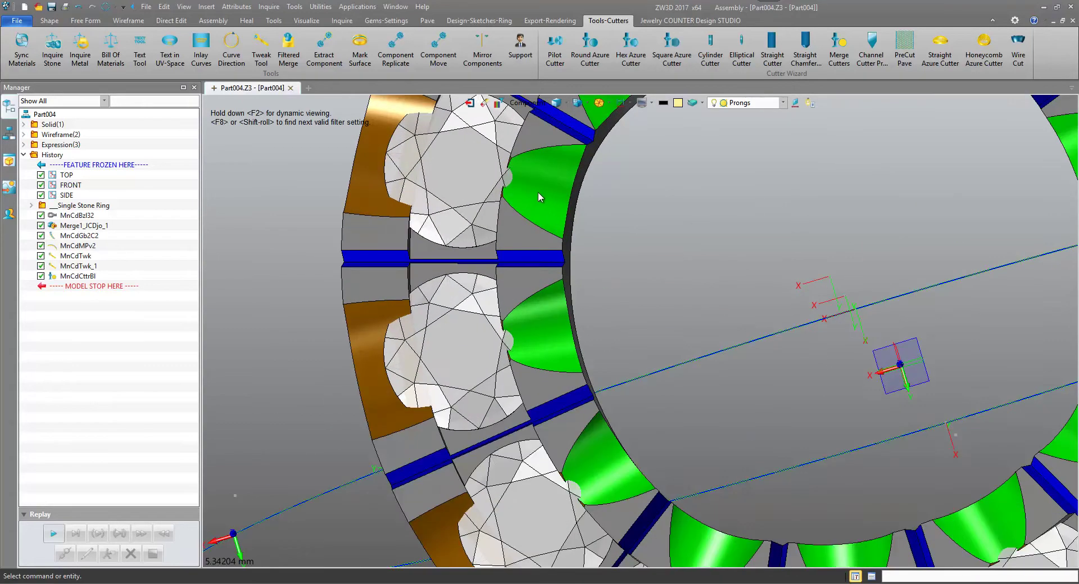
middle_click_drag(545, 165, 344, 325)
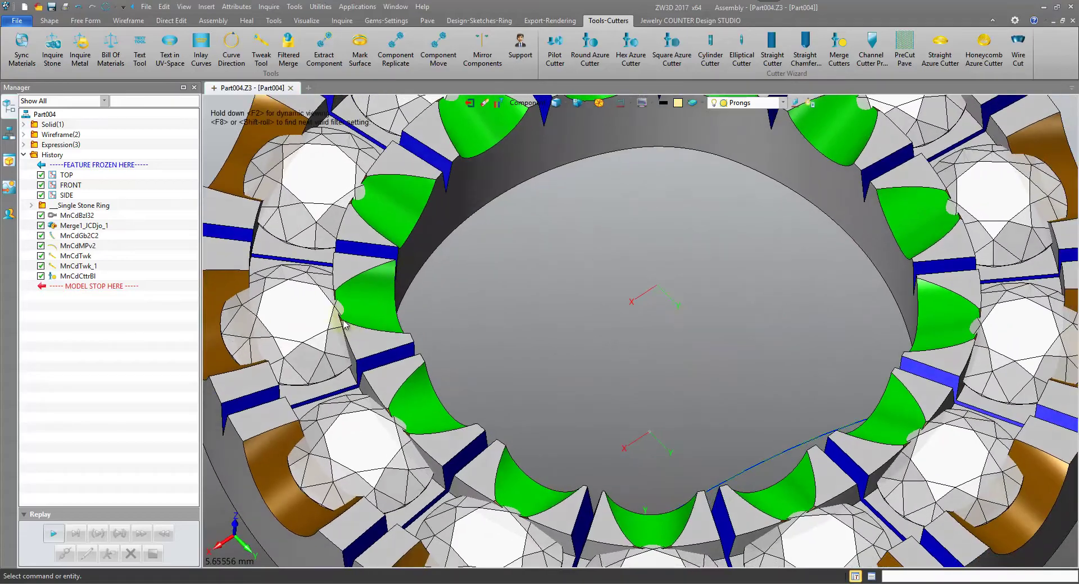
scroll(473, 320, "down", 2)
right_click_drag(473, 320, 529, 311)
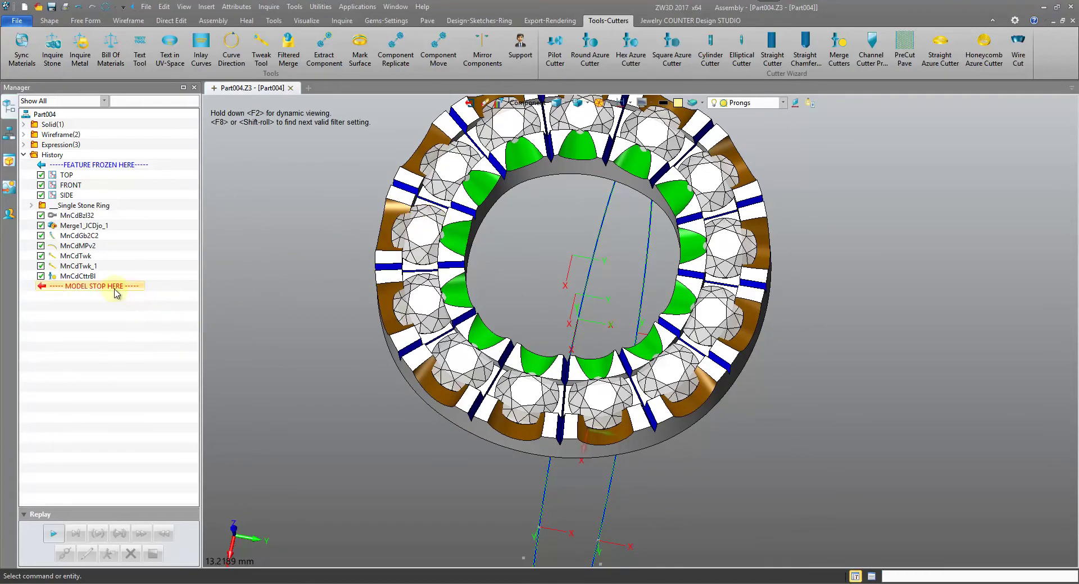
left_click_drag(114, 276, 114, 276)
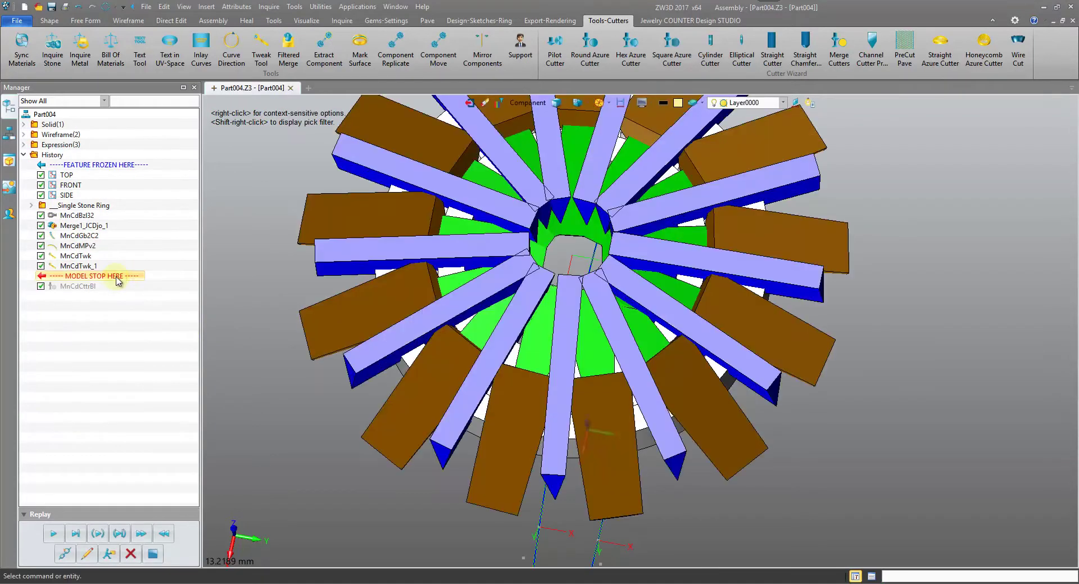
left_click(261, 48)
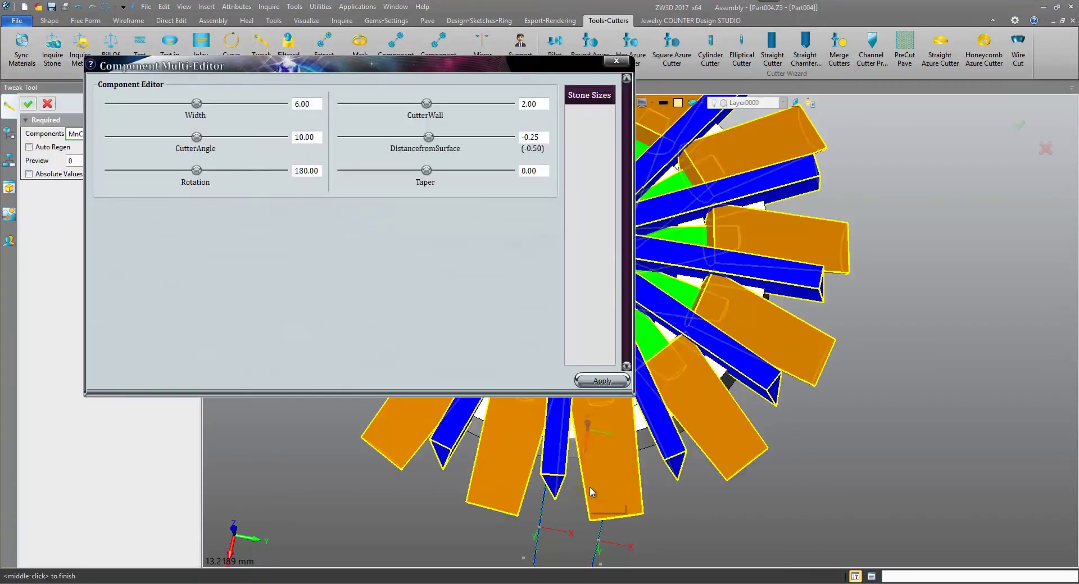
left_click(595, 491)
left_click(560, 212)
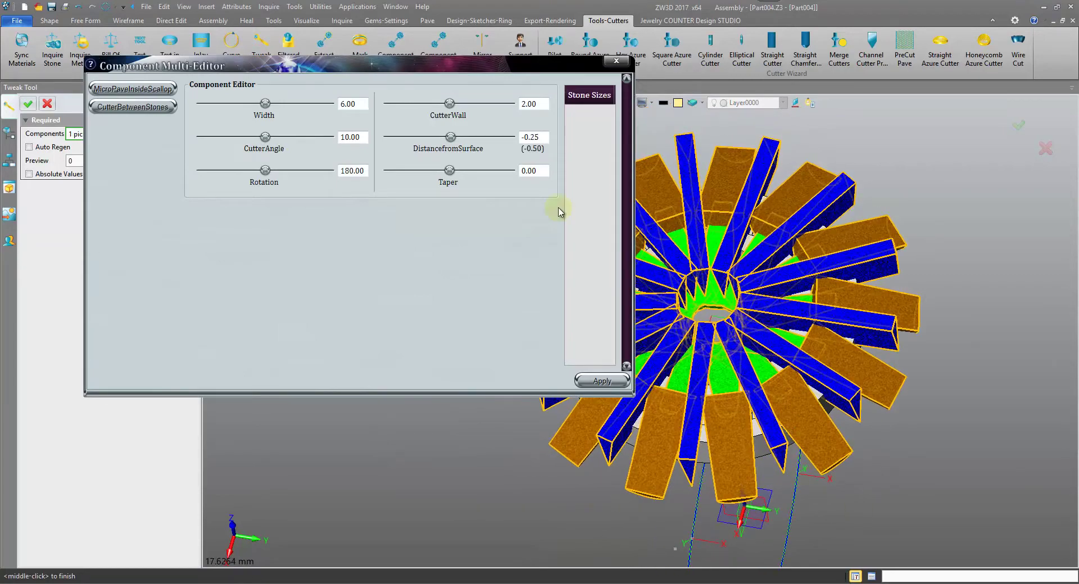
left_click(46, 104)
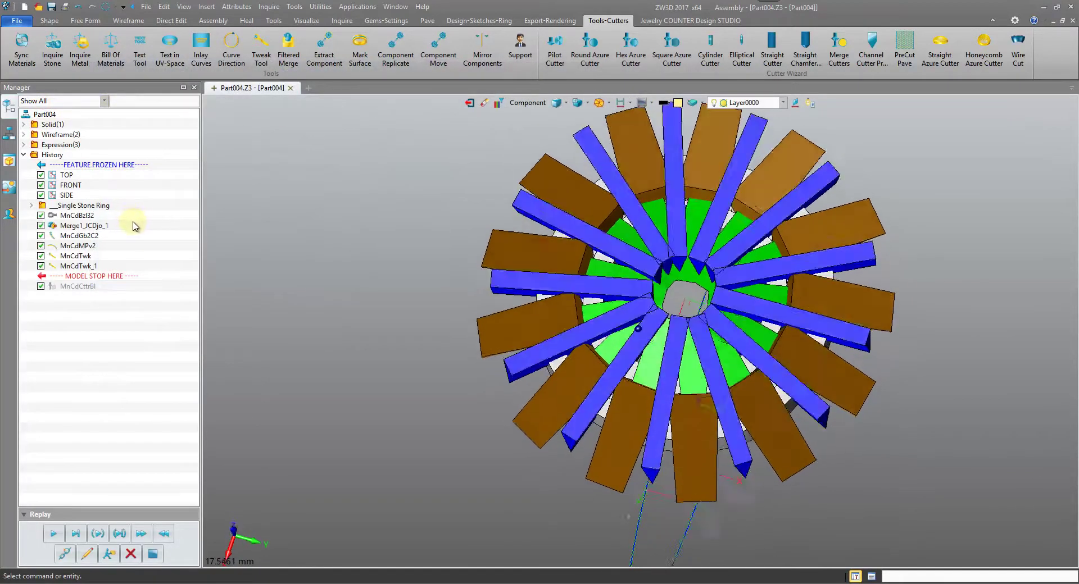
Redefine the MnCdTwk history feature with a Scallop_Width of 1.75, then replay the remaining history through the cutter merge
right_click(72, 258)
left_click(104, 304)
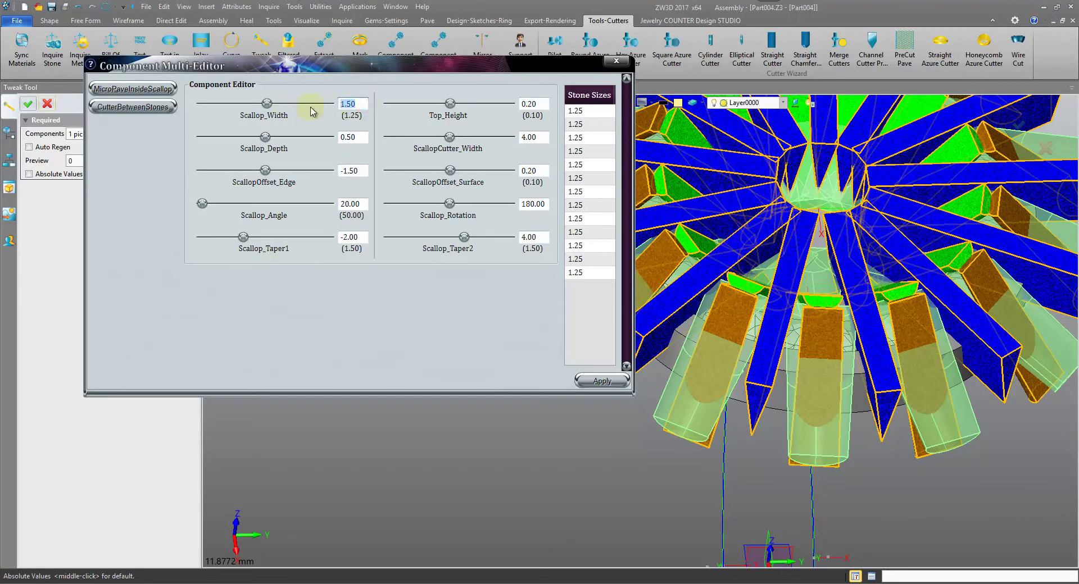
left_click(620, 380)
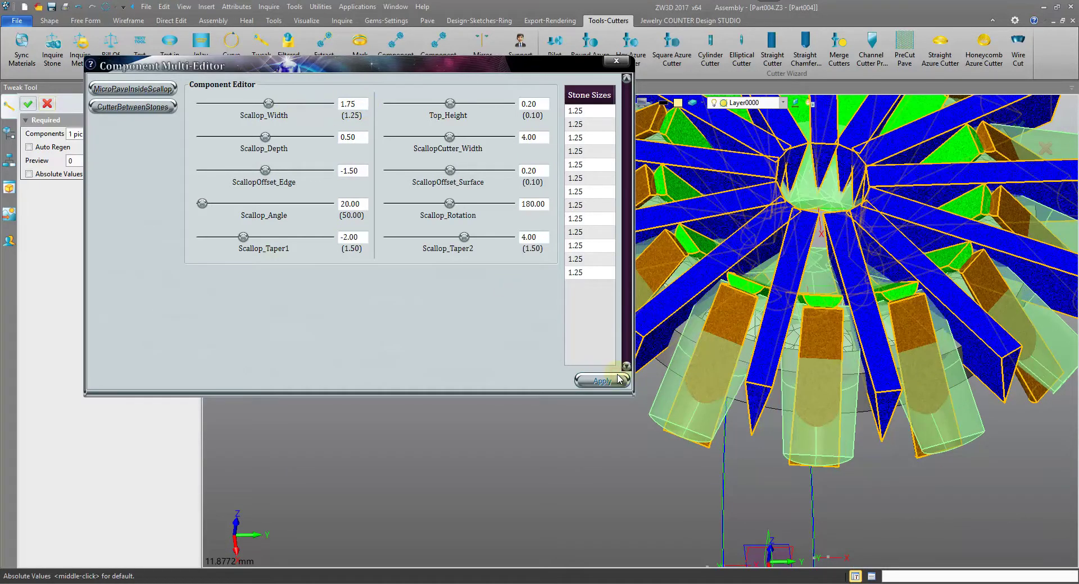
left_click(27, 104)
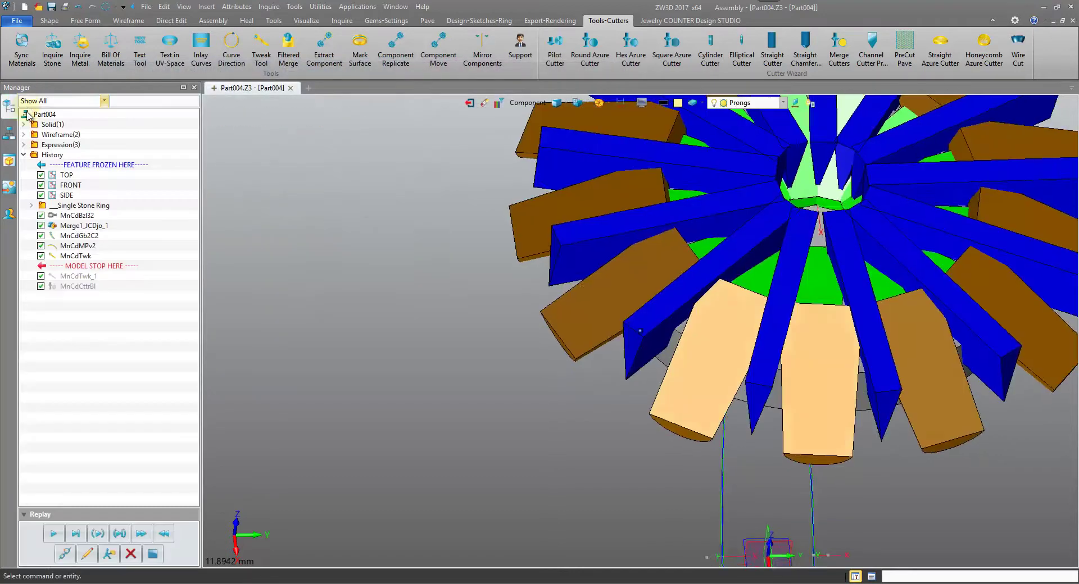
left_click(54, 536)
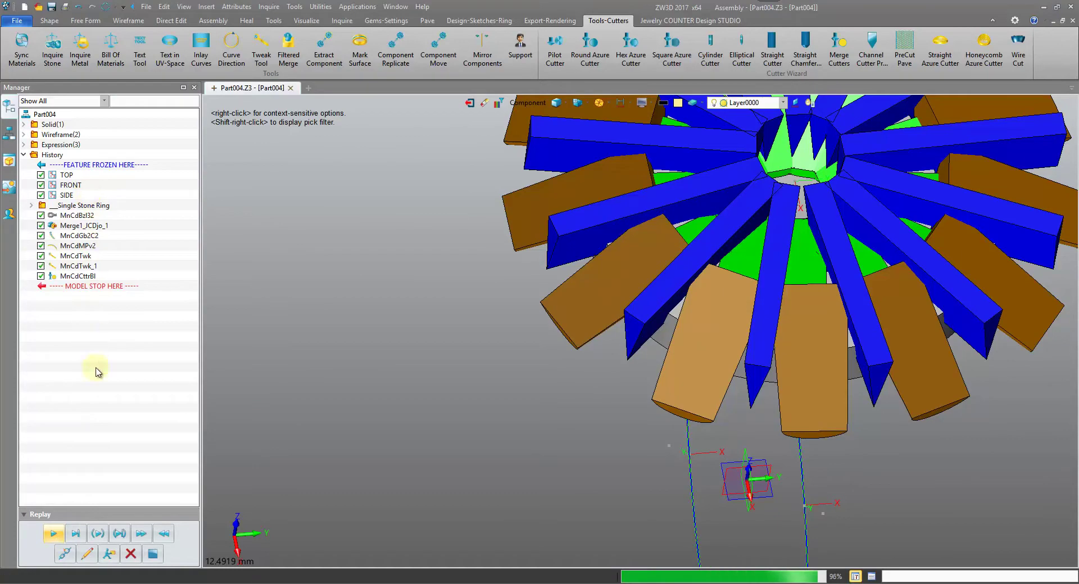
right_click_drag(536, 248, 534, 159)
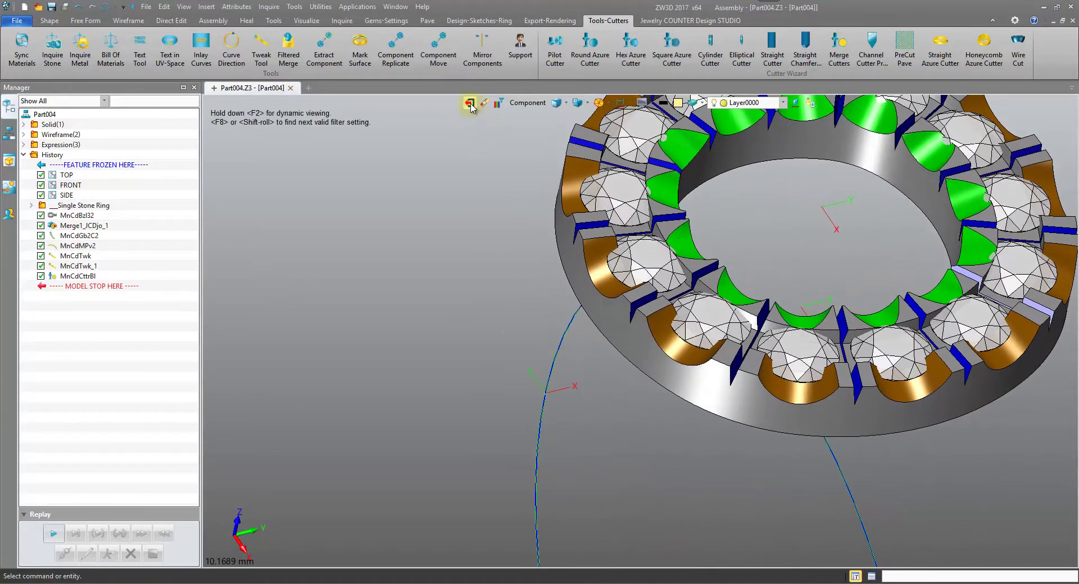
Exit the part to the file's root object list and examine the graphic previews of the JCDjo component parts
left_click(470, 104)
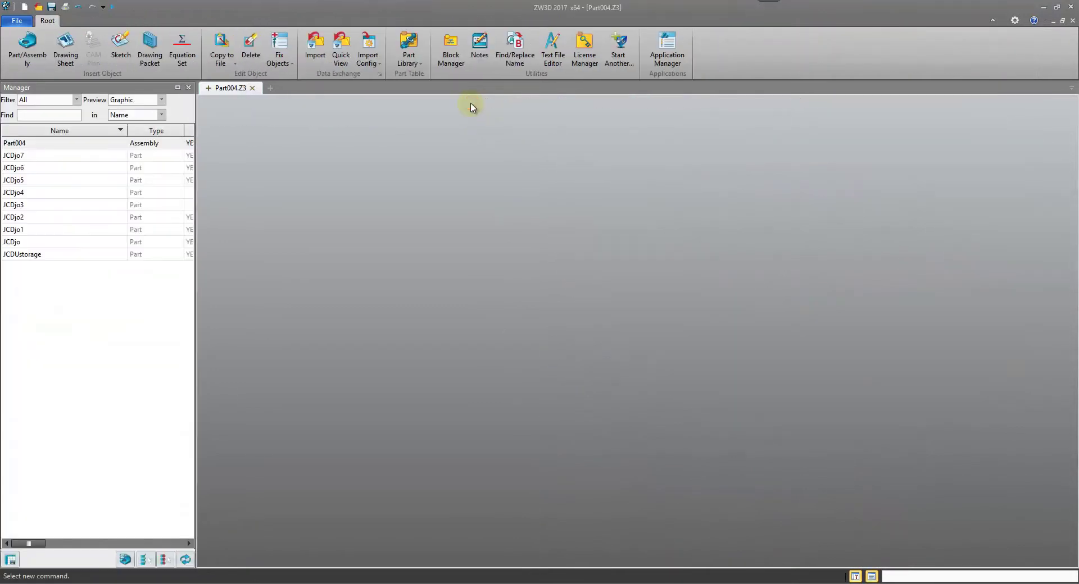
left_click(99, 161)
key("Down")
key("Down")
key("Down")
key("Down")
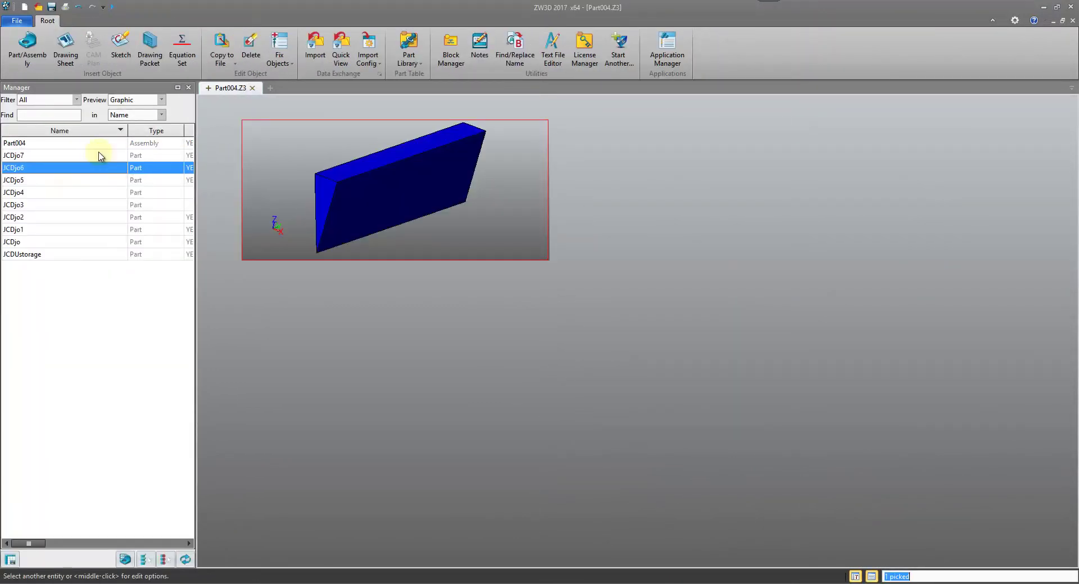
key("Down")
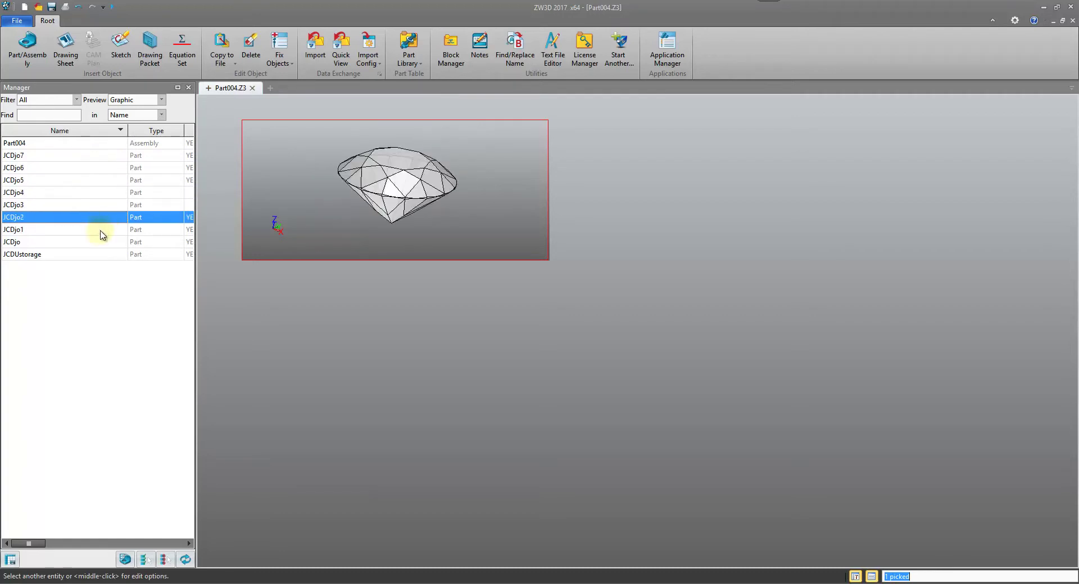
key("Down")
key("Up")
key("Up")
key("Up")
key("Up")
key("Up")
key("Up")
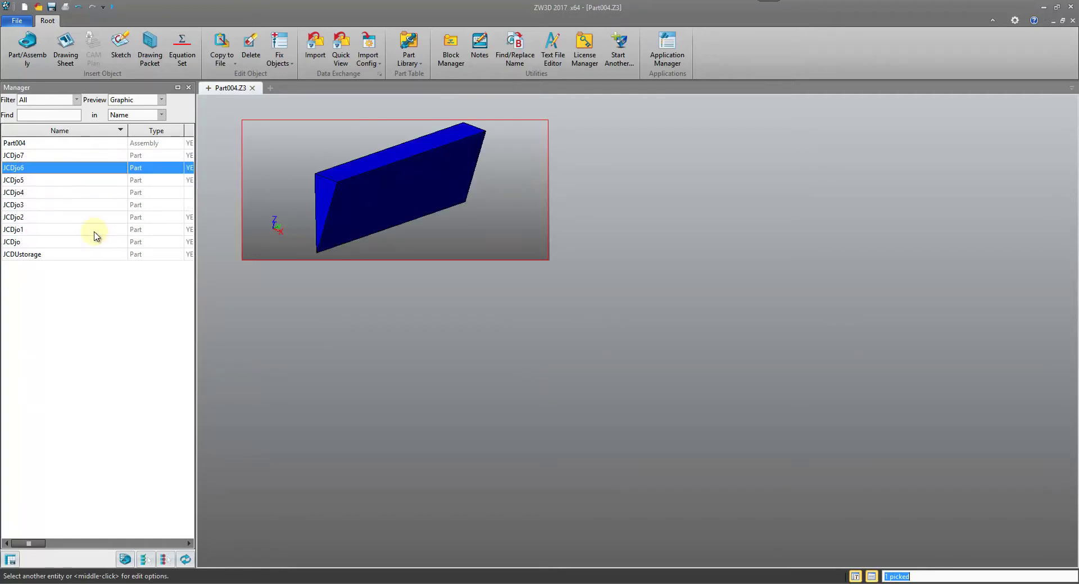
key("Down")
key("Down")
key("Down")
key("Down")
key("Down")
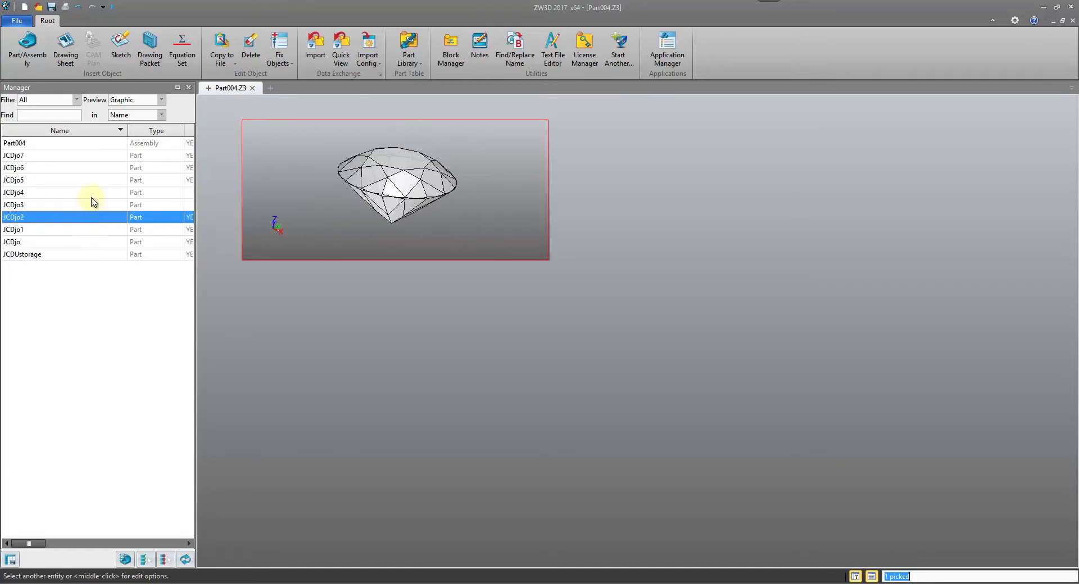
key("Up")
key("Up")
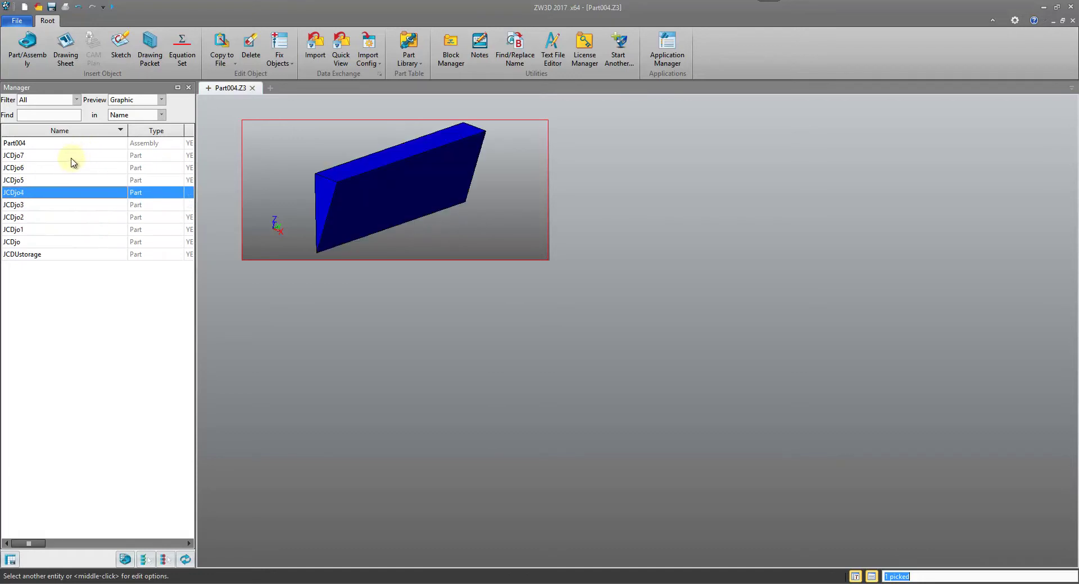
Delete all JCDjo component parts, from JCDjo7 through JCDjo, from the file's root object list
left_click(71, 158)
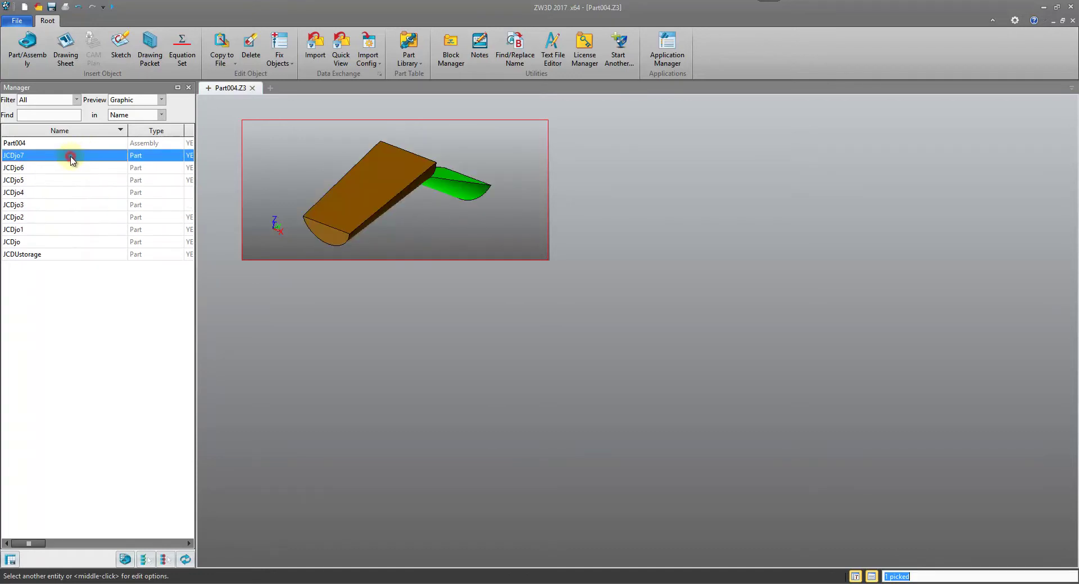
left_click(86, 243, "shift")
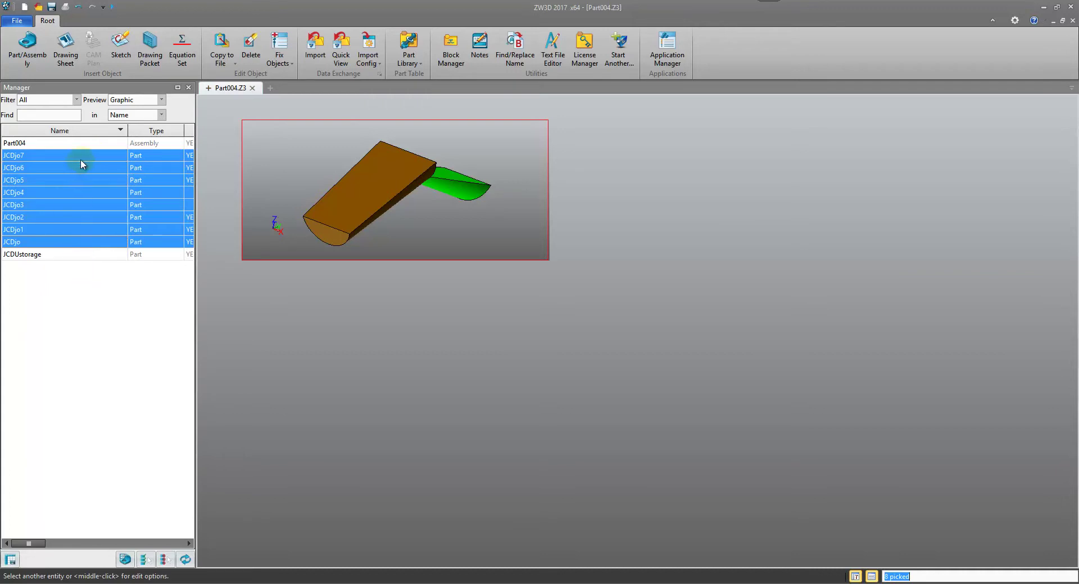
key("Delete")
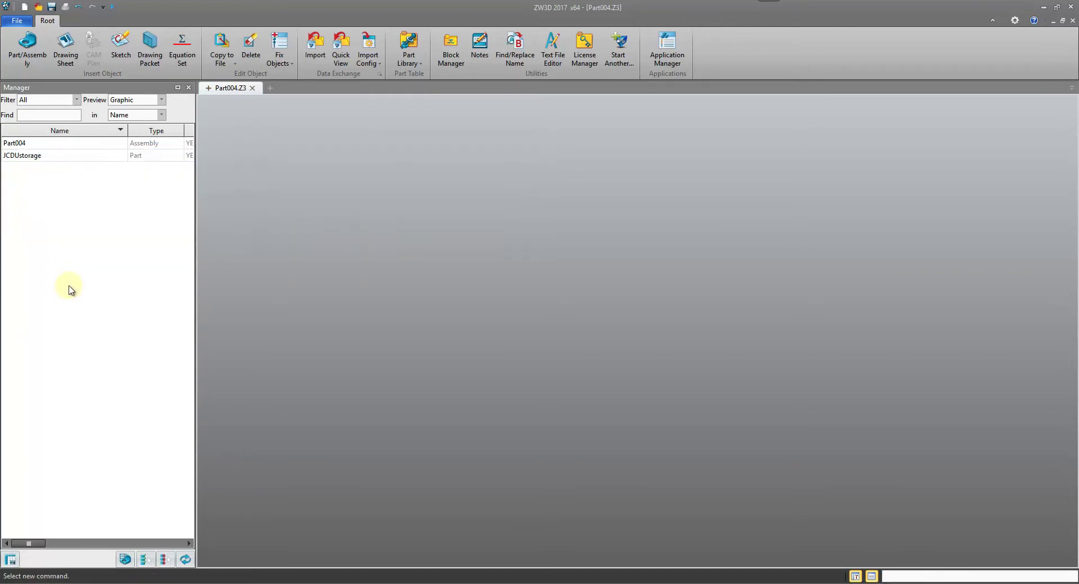
Open the Part004 assembly and regenerate its history from the FEATURE FROZEN HERE marker
double_click(95, 144)
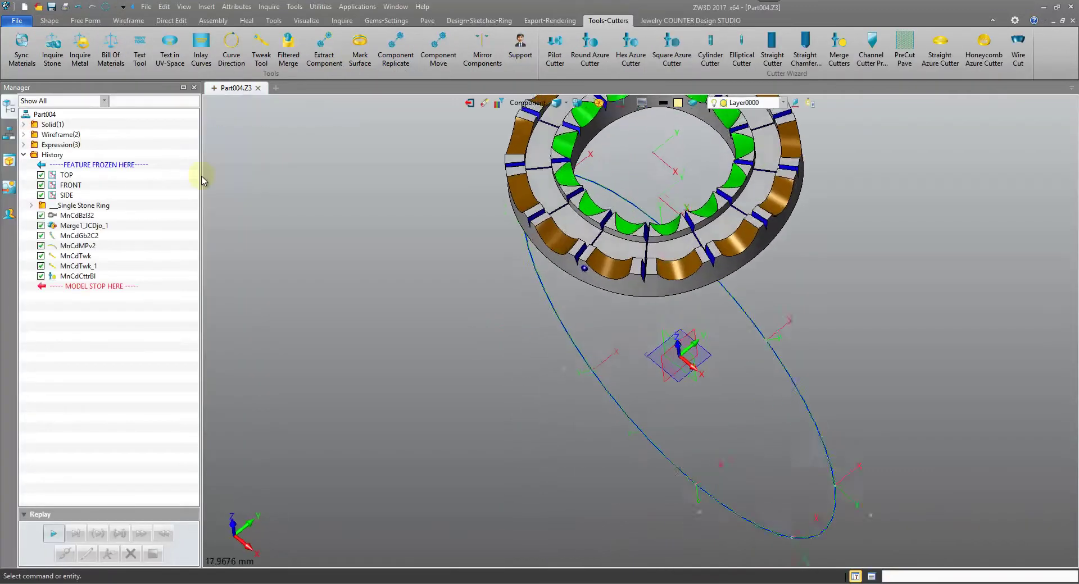
left_click(105, 7)
left_click(579, 332)
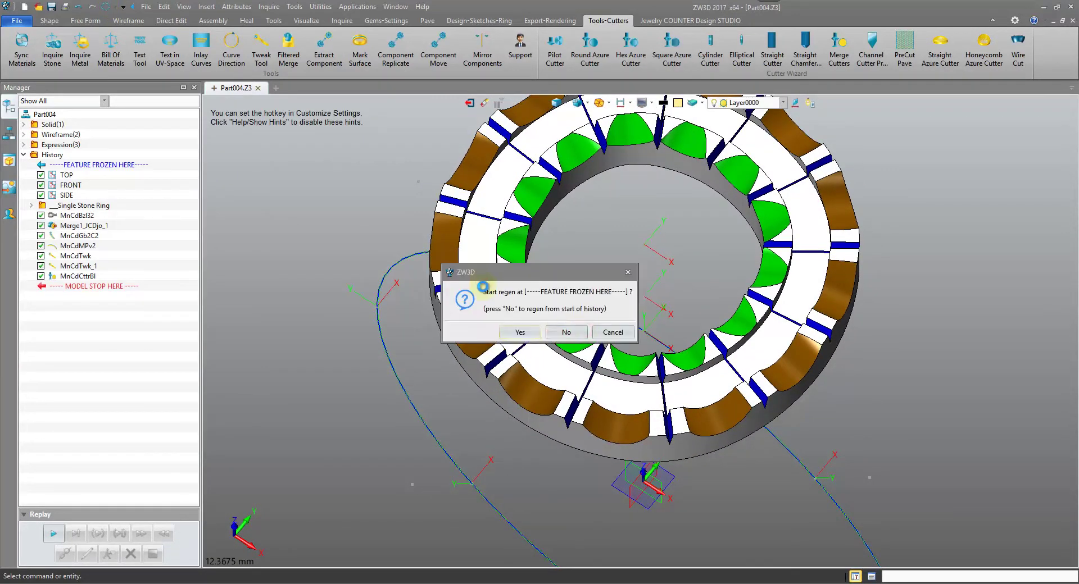
left_click(525, 334)
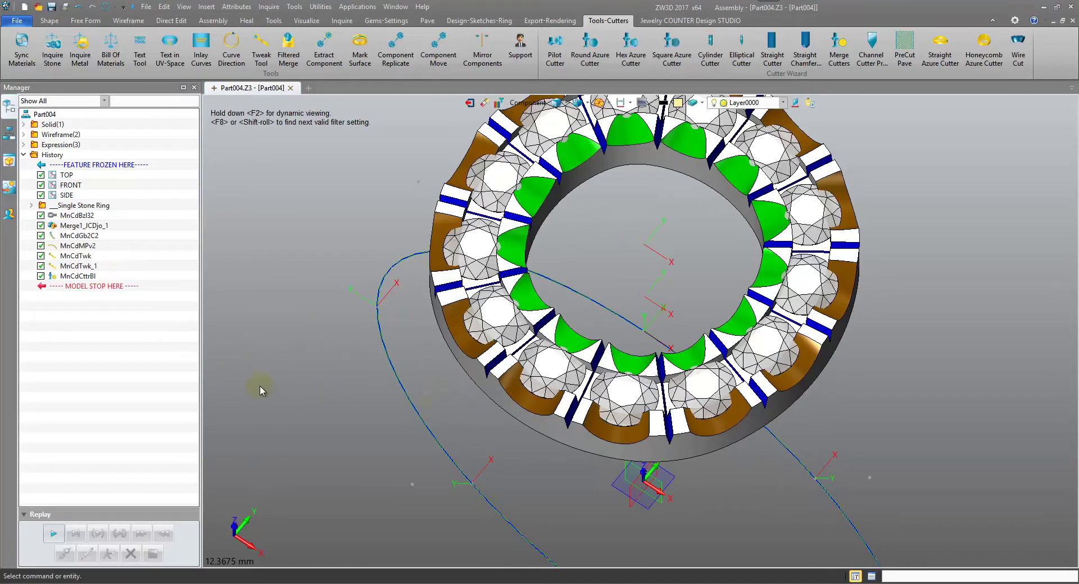
right_click_drag(264, 385, 462, 146)
scroll(299, 376, "down", 2)
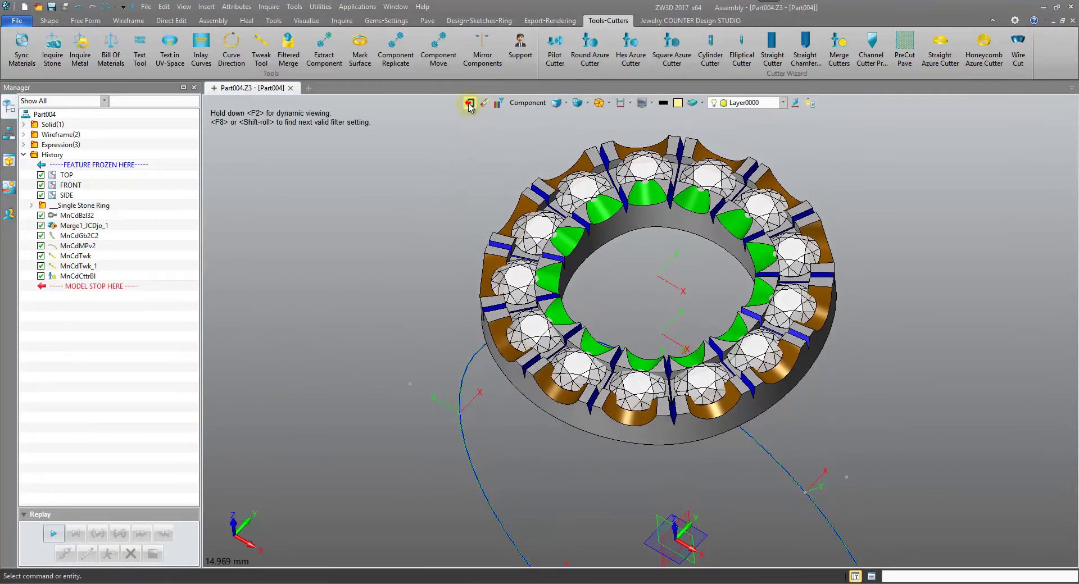
Exit the part to the root object list and examine the graphic previews of the regenerated JCDjo parts
left_click(469, 104)
left_click(67, 160)
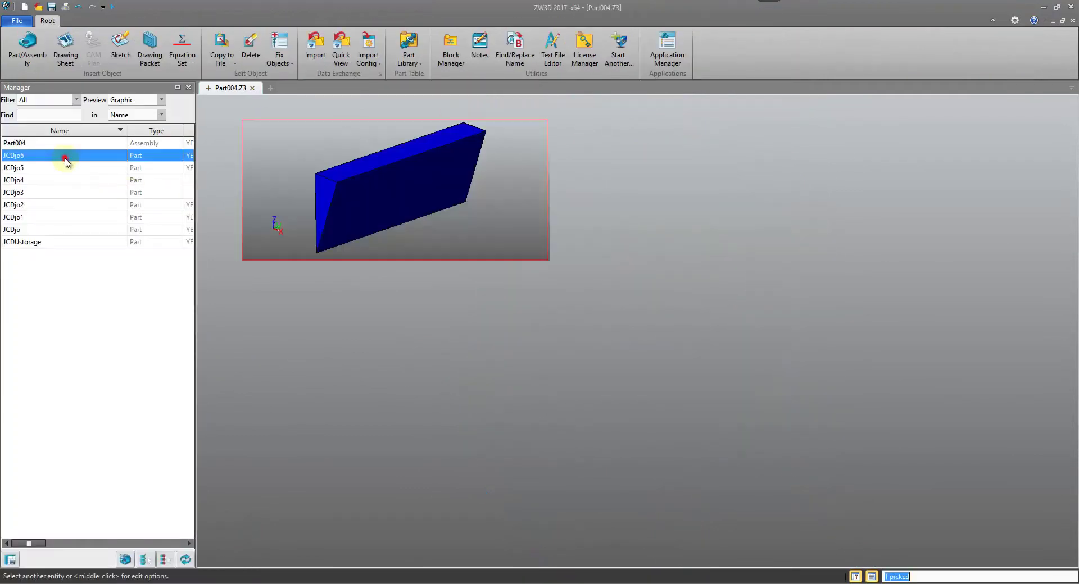
key("Down")
key("Down")
key("Down")
key("Down")
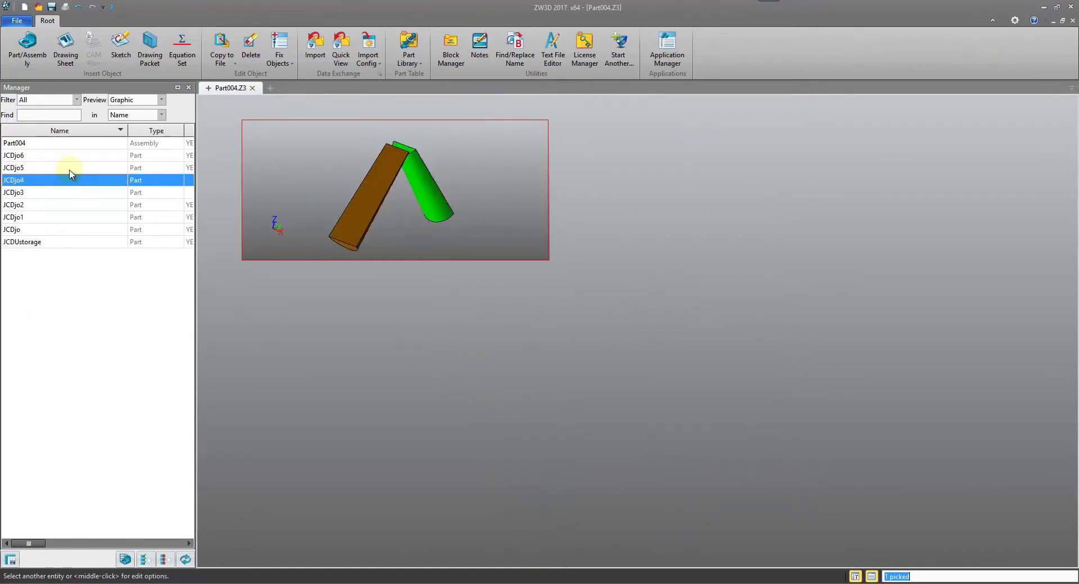
Reopen Part004 and roll its history back to just before the MnCdCttrBl cutter merge feature
double_click(77, 145)
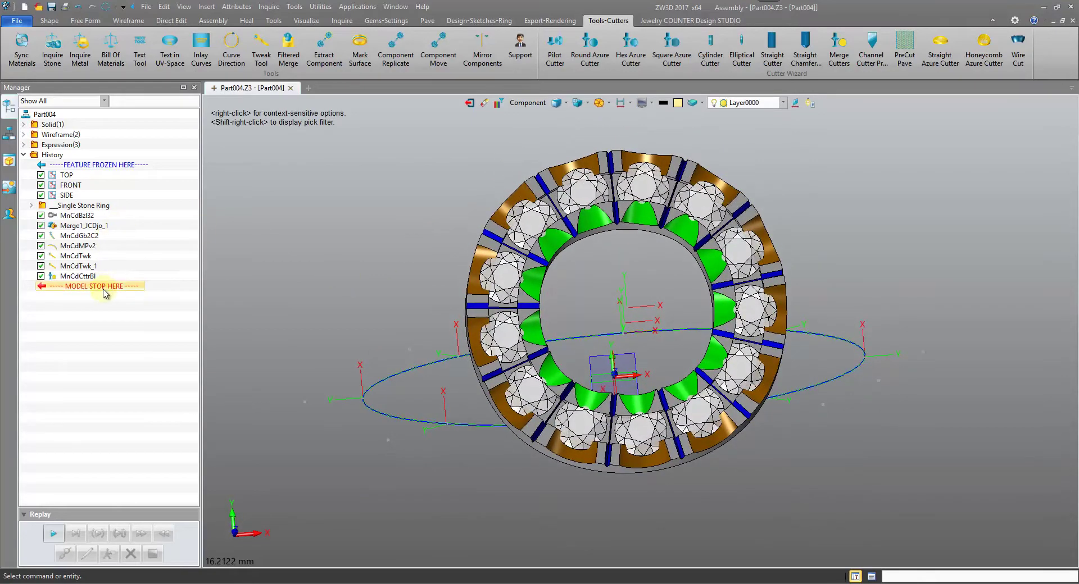
left_click_drag(105, 277, 84, 259)
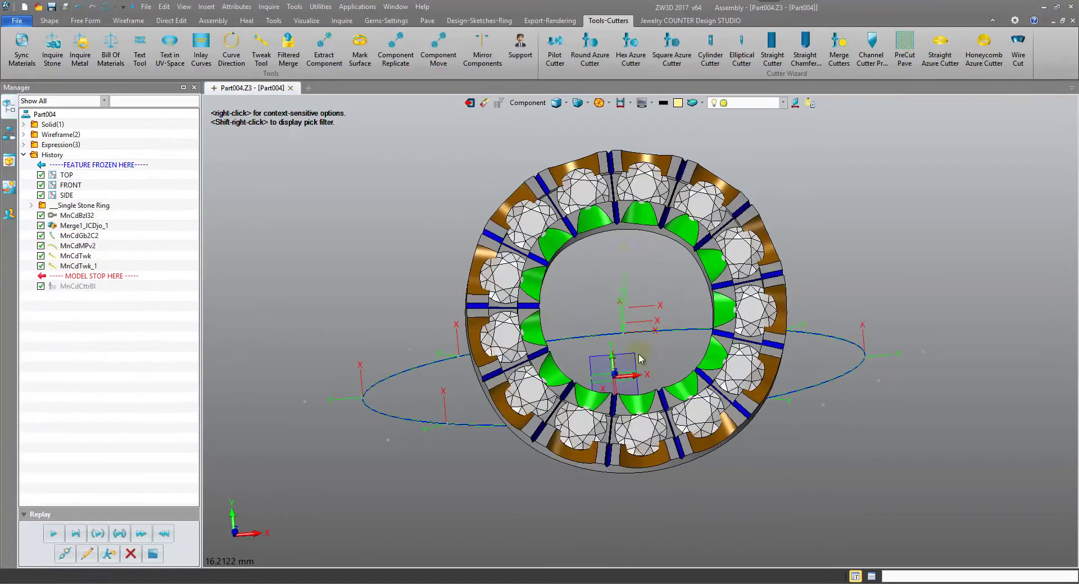
middle_click_drag(667, 334, 474, 386)
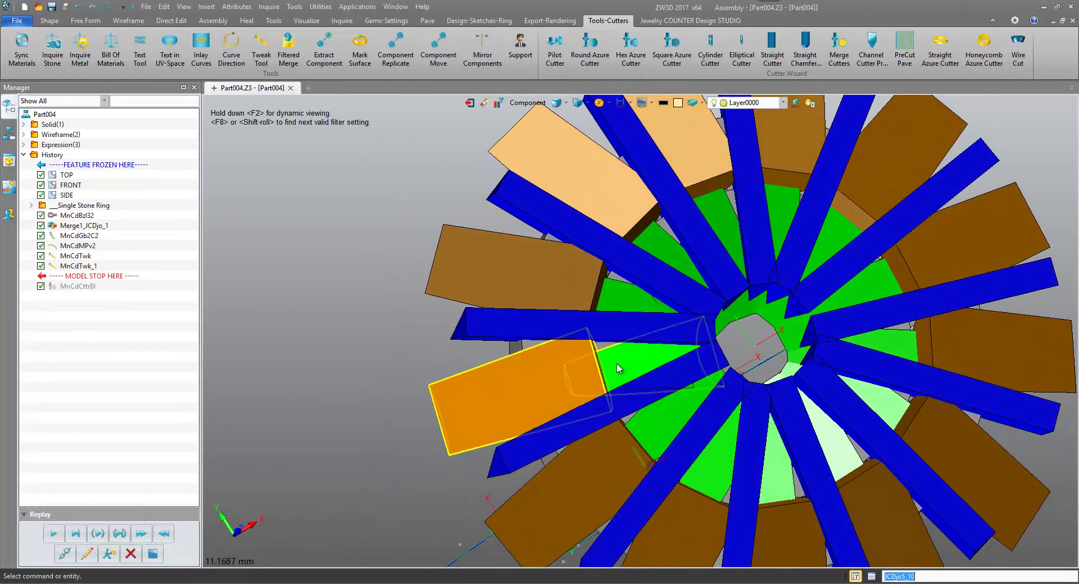
right_click_drag(617, 368, 251, 481)
scroll(251, 481, "down", 2)
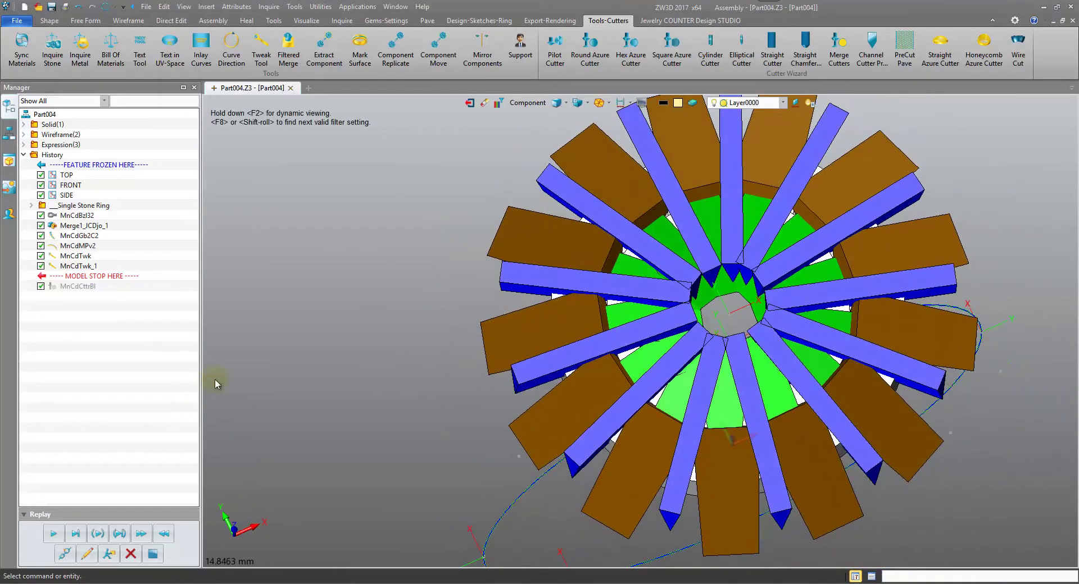
right_click_drag(218, 379, 225, 385)
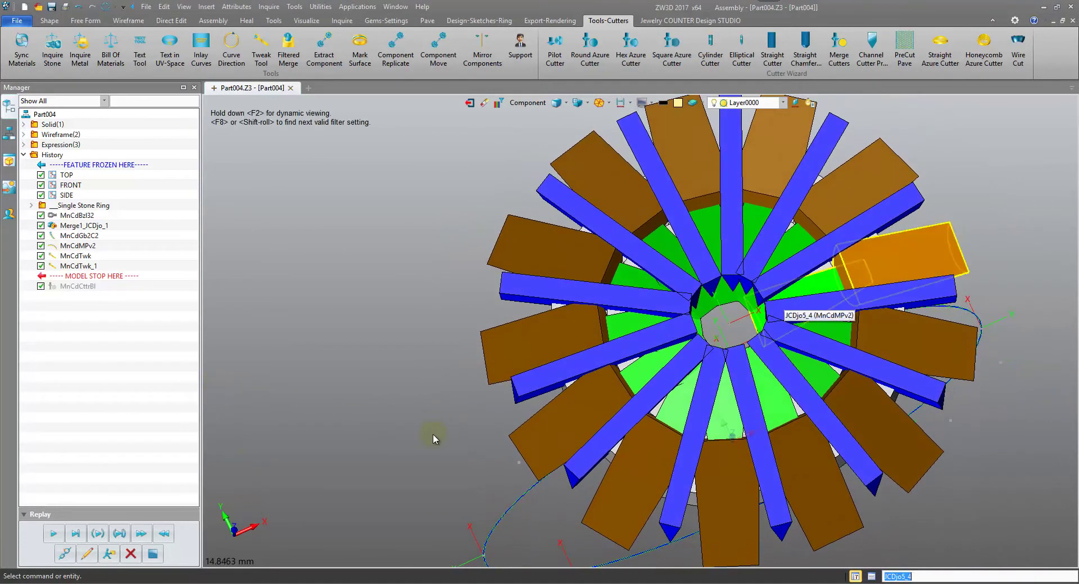
mouse_move(433, 434)
right_mouse_down()
mouse_move(474, 303)
mouse_move(337, 135)
mouse_move(297, 214)
right_mouse_up()
Merge all the scallop and between-stone cutter components into the part as shapes, without wireframe or dimensions
left_click(49, 20)
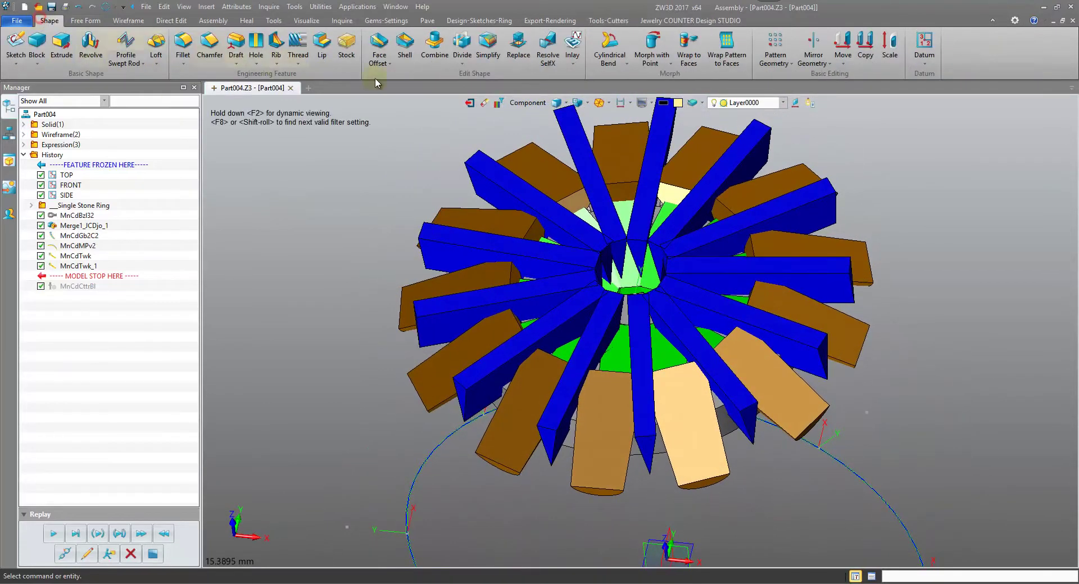
left_click(573, 64)
left_click(595, 103)
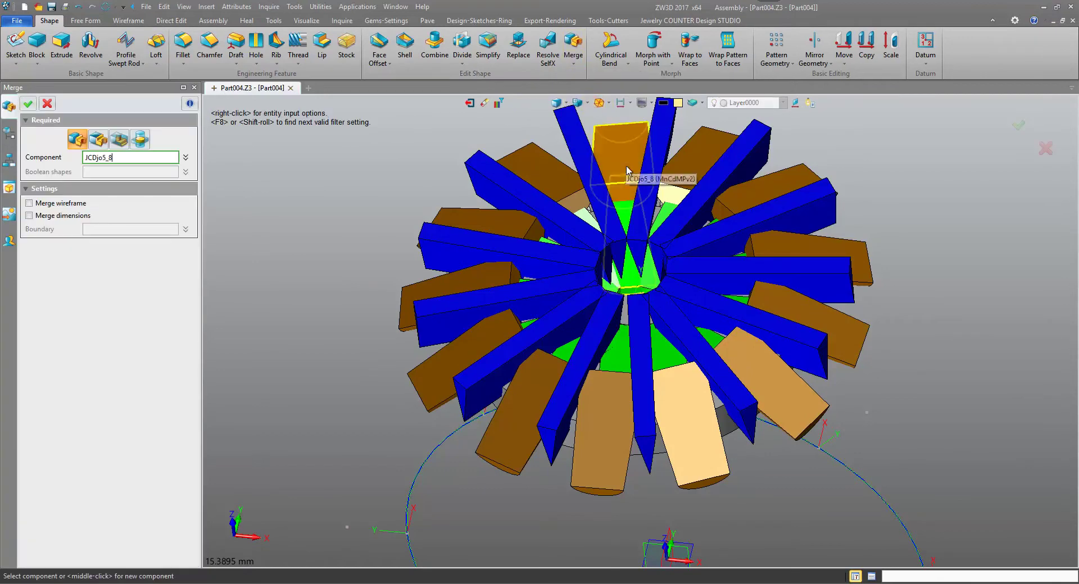
right_click_drag(471, 154, 534, 176)
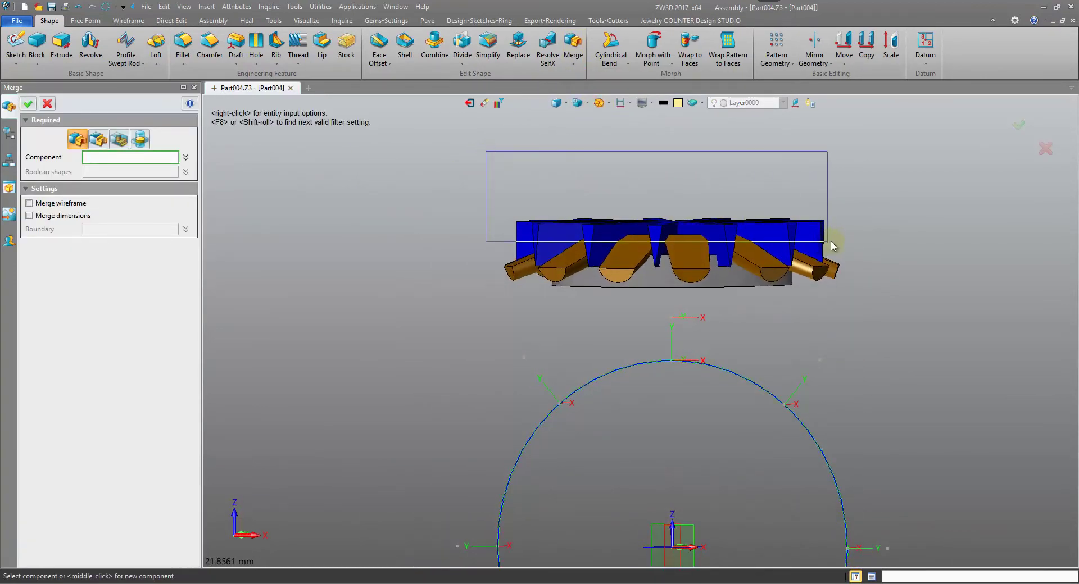
left_click_drag(837, 243, 834, 240)
right_click_drag(833, 240, 619, 169)
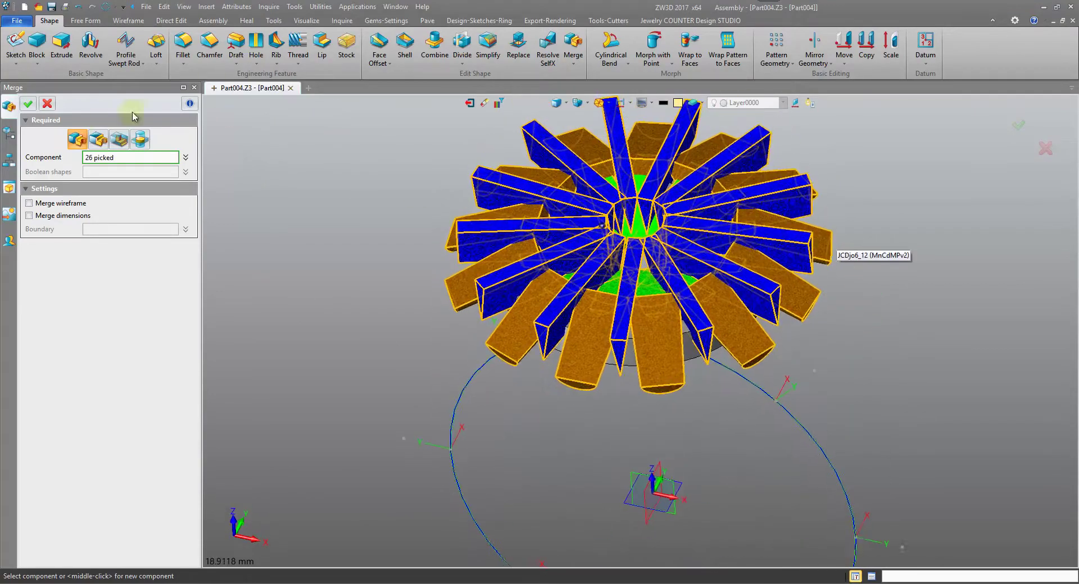
left_click(29, 104)
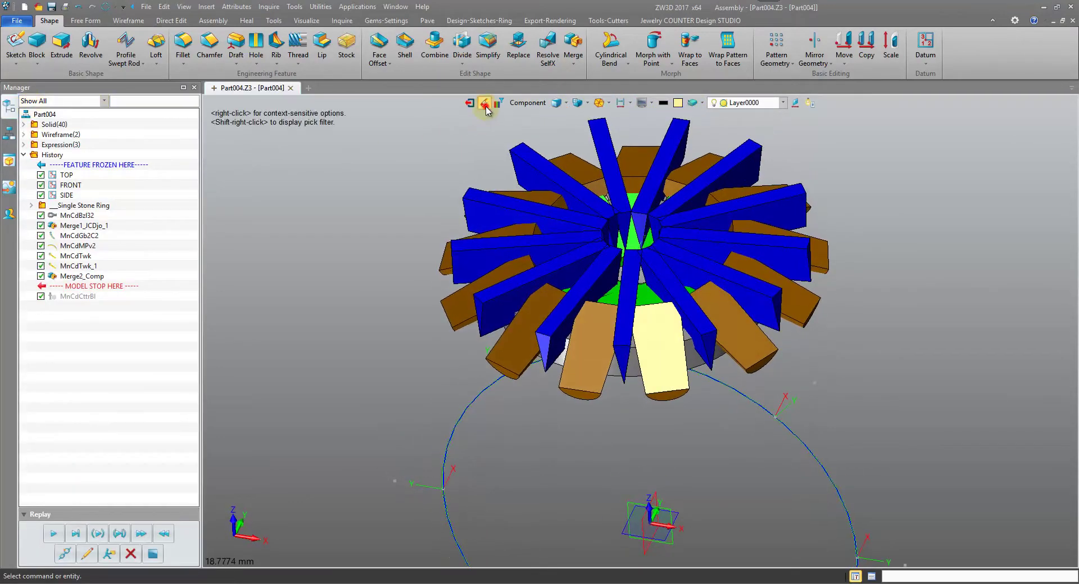
Erase all the green inner scallop cutters around the ring, with the pick filter set to Shape
left_click(485, 105)
right_click_drag(616, 292, 630, 344)
left_click(537, 104)
right_click_drag(537, 109, 576, 160)
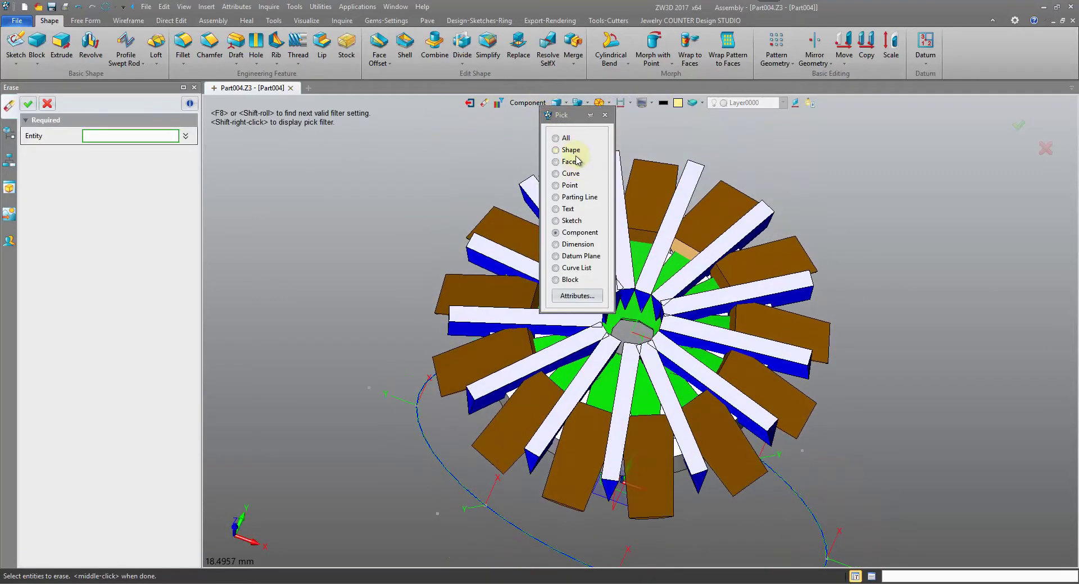
left_click(571, 150)
left_click(605, 307)
left_click(640, 286)
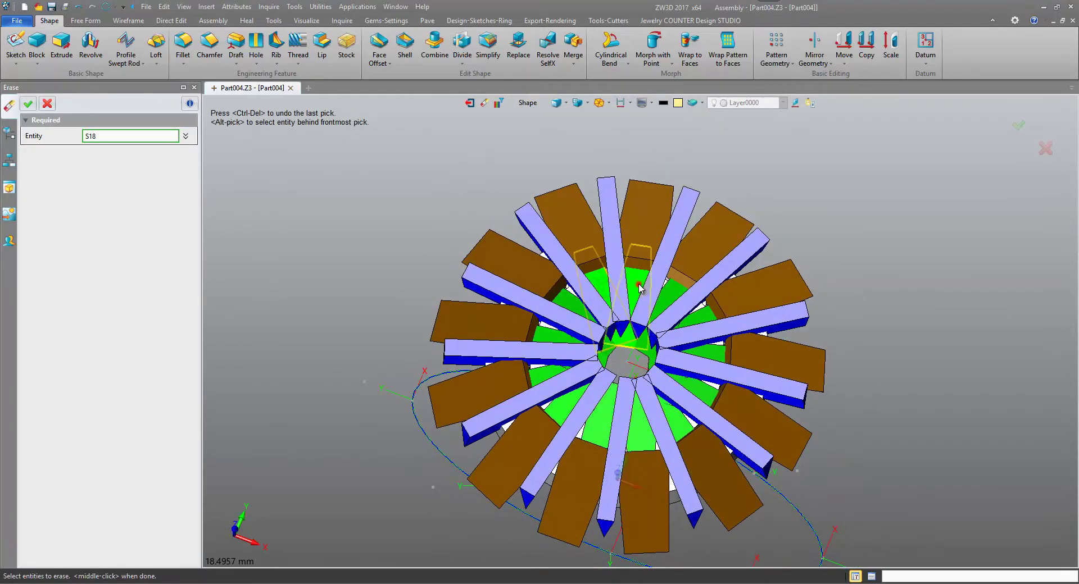
left_click(664, 290)
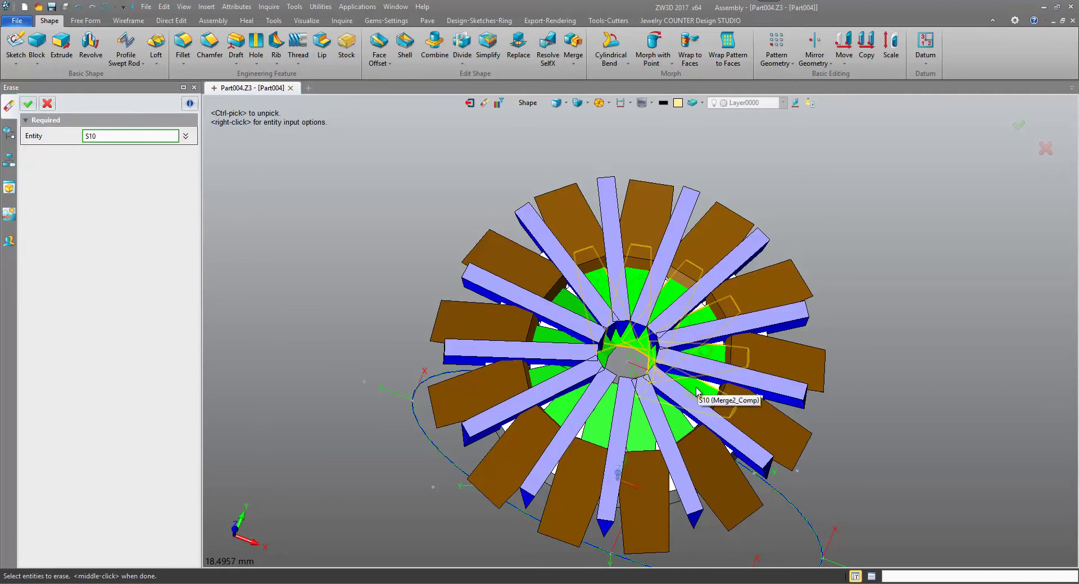
left_click(641, 466)
left_click(590, 455)
left_click(562, 417)
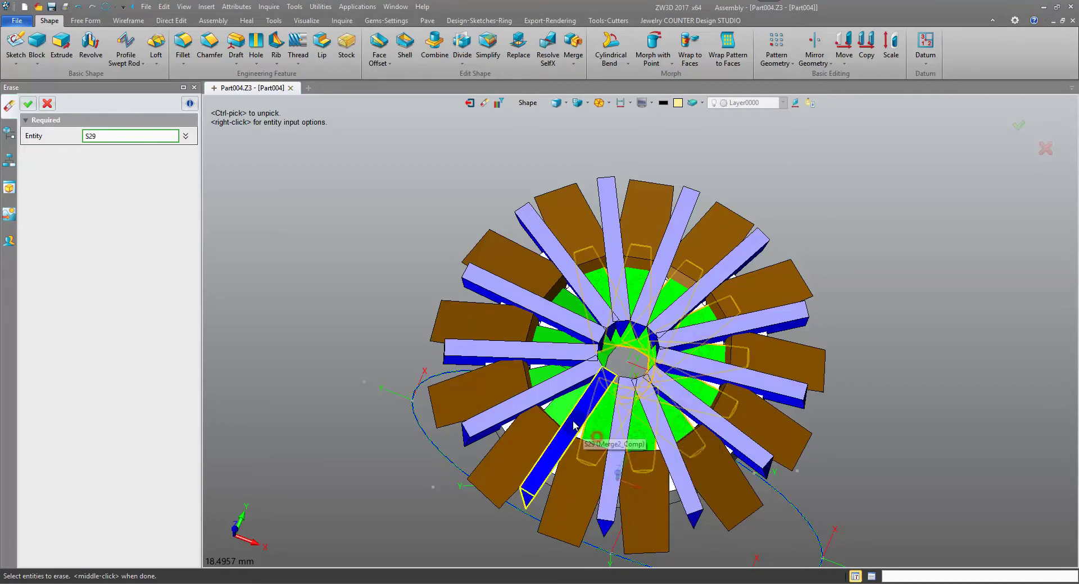
left_click(544, 378)
right_click_drag(548, 329, 548, 363)
left_click(543, 395)
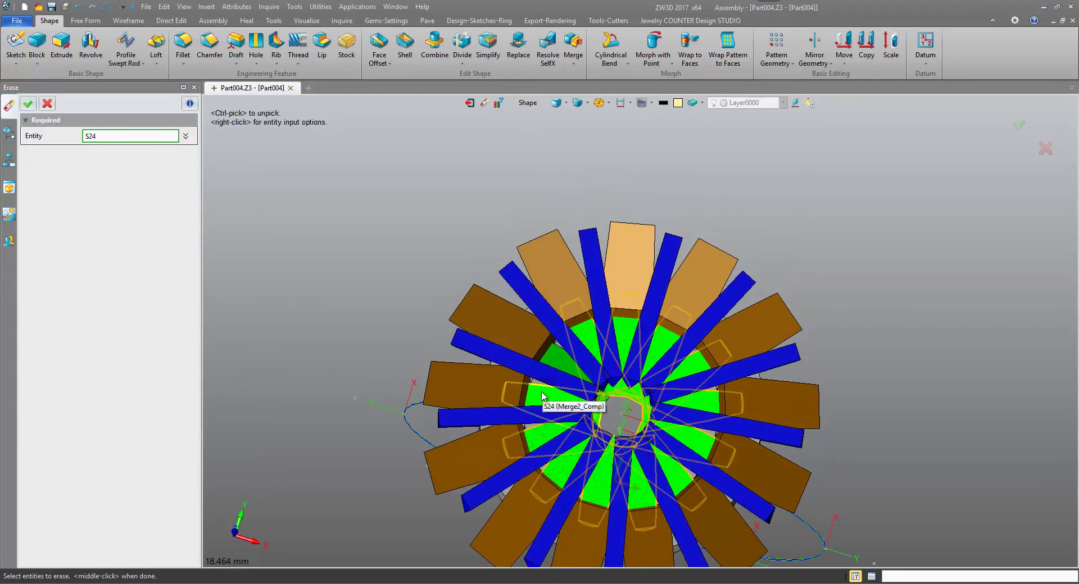
middle_click(459, 222)
Subtract the between-stone cutters from the halo ring with a Combine removal, selecting them through a dark blue colour filter
right_click_drag(457, 217, 448, 152)
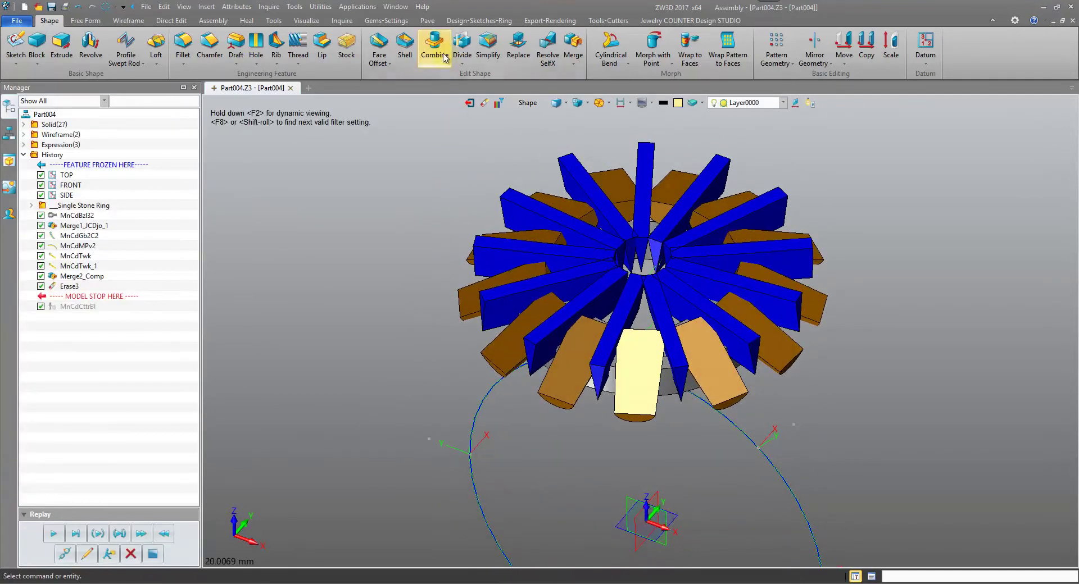
left_click(435, 45)
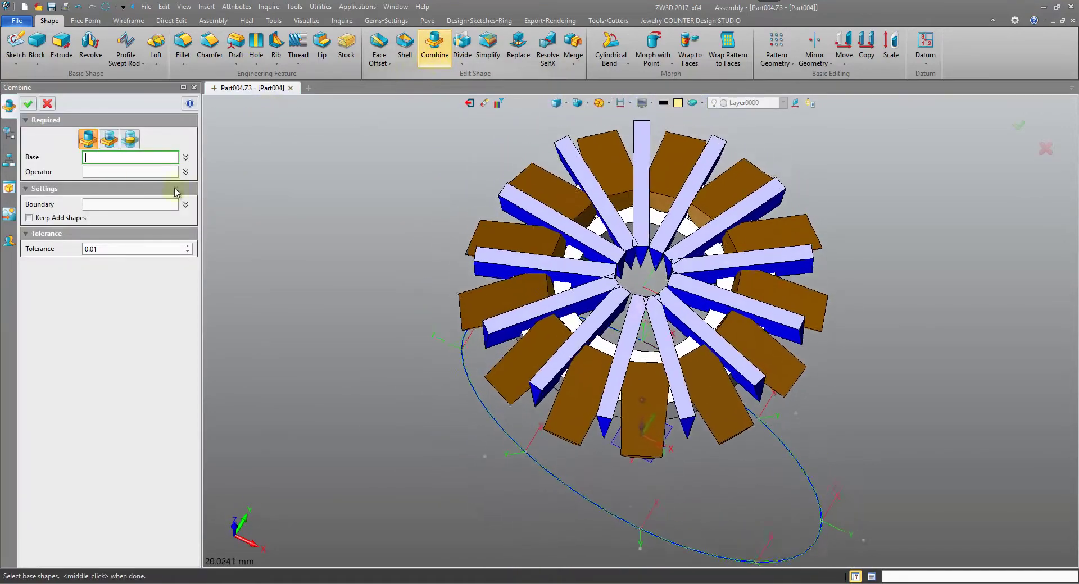
left_click(109, 139)
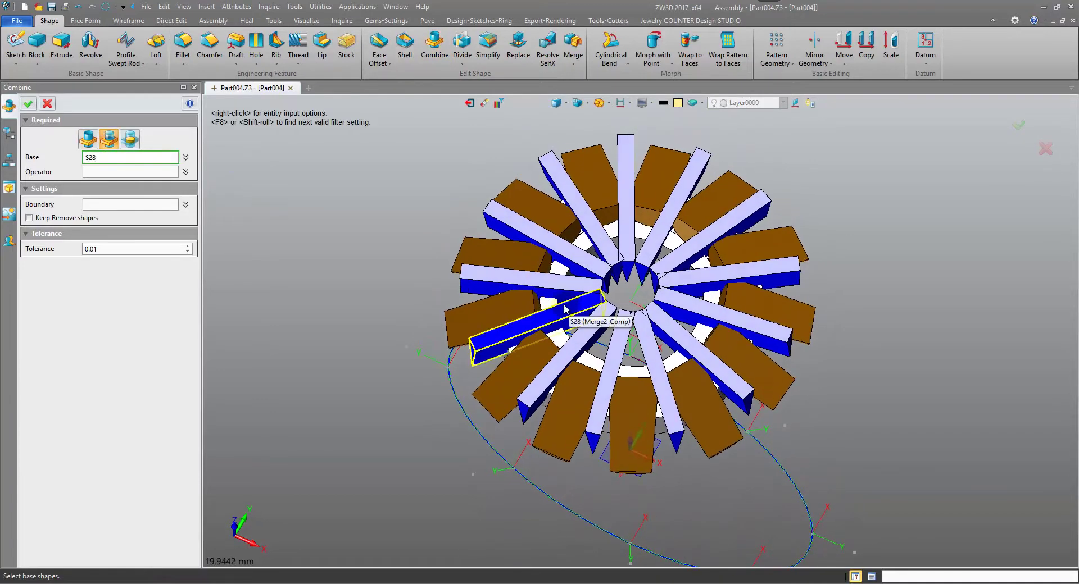
left_click(564, 340)
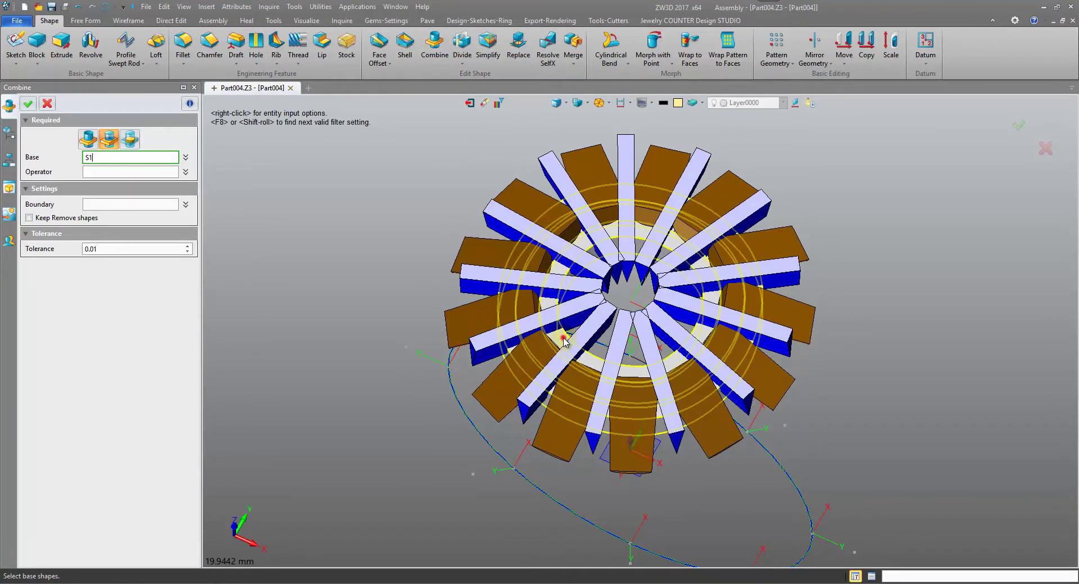
left_click(136, 170)
left_click(499, 103)
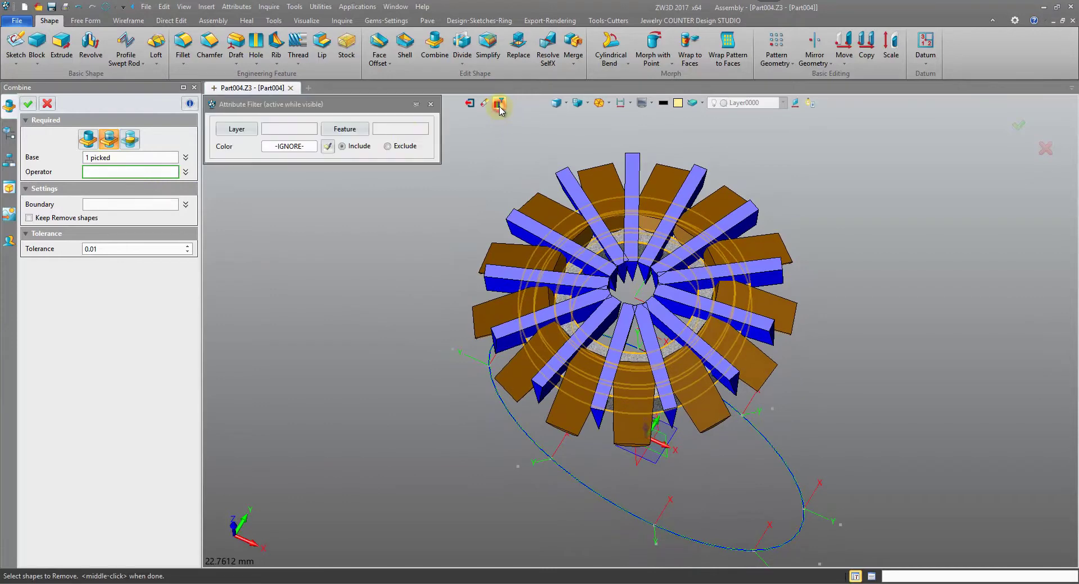
left_click(328, 148)
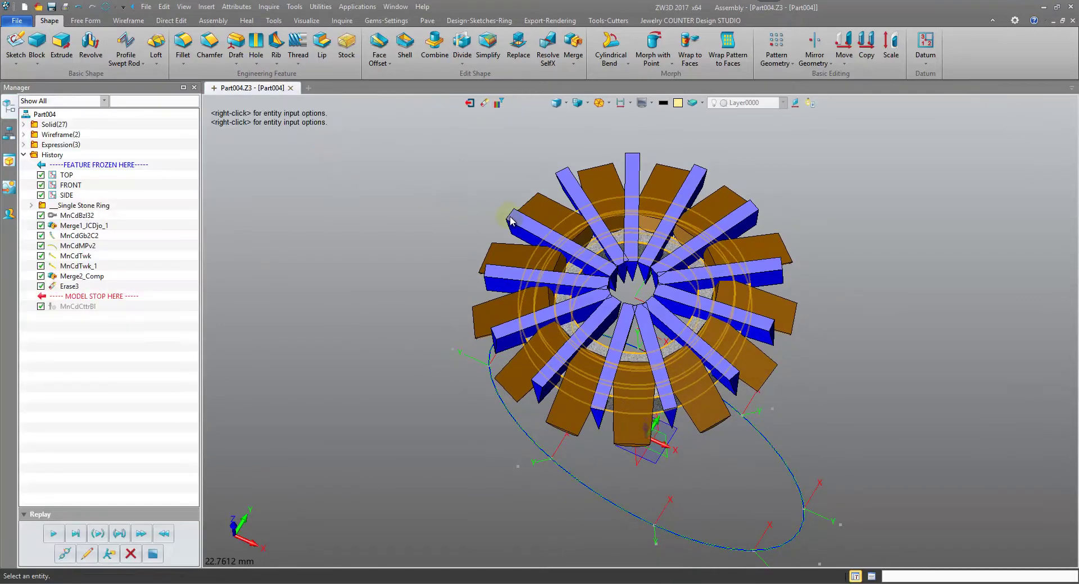
scroll(532, 229, "up", 2)
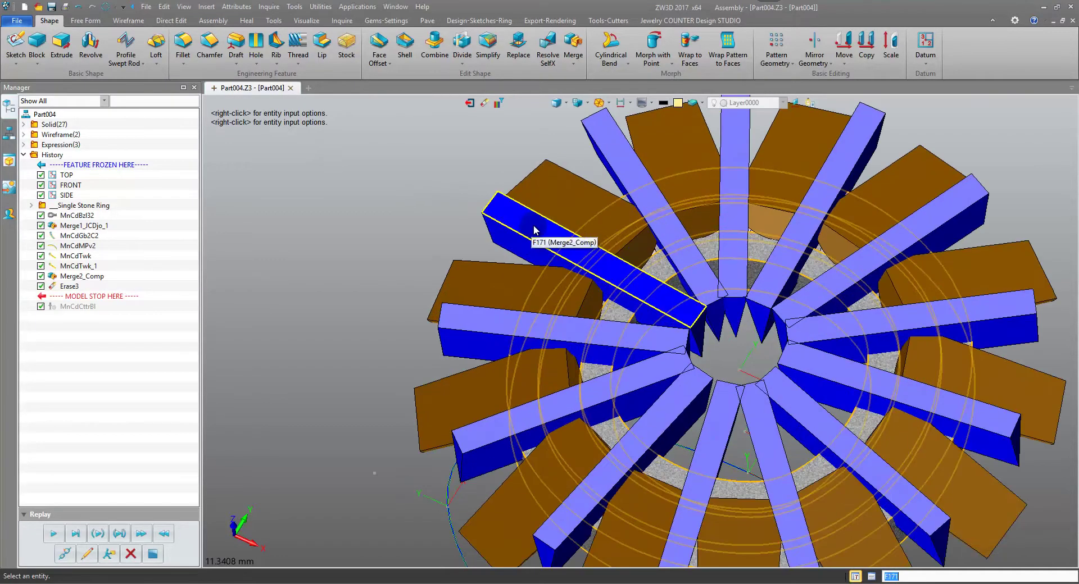
left_click(531, 230)
scroll(528, 224, "down", 3)
left_click(478, 150)
left_click_drag(477, 153, 790, 398)
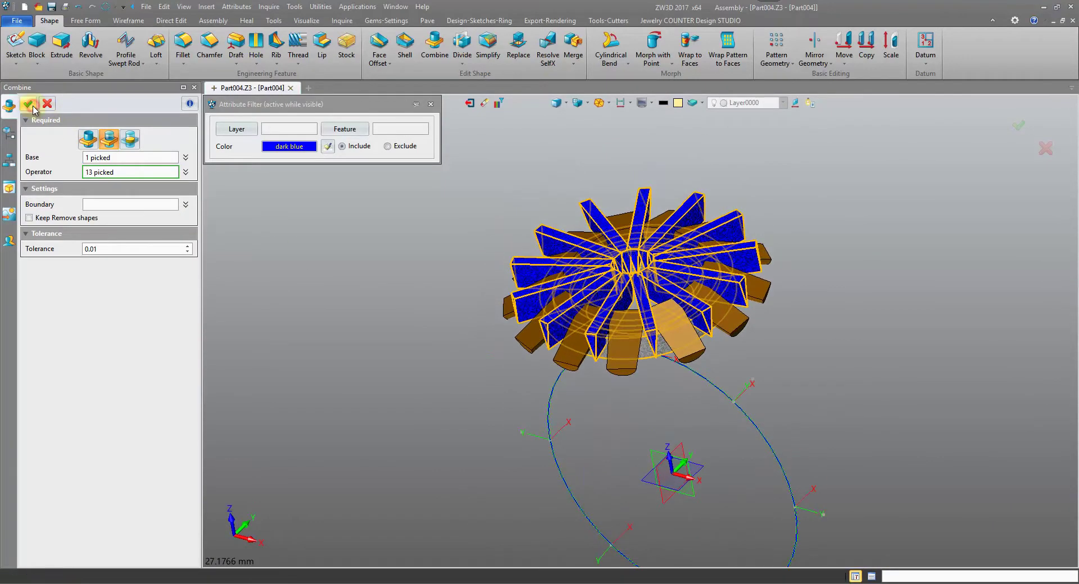
left_click(31, 104)
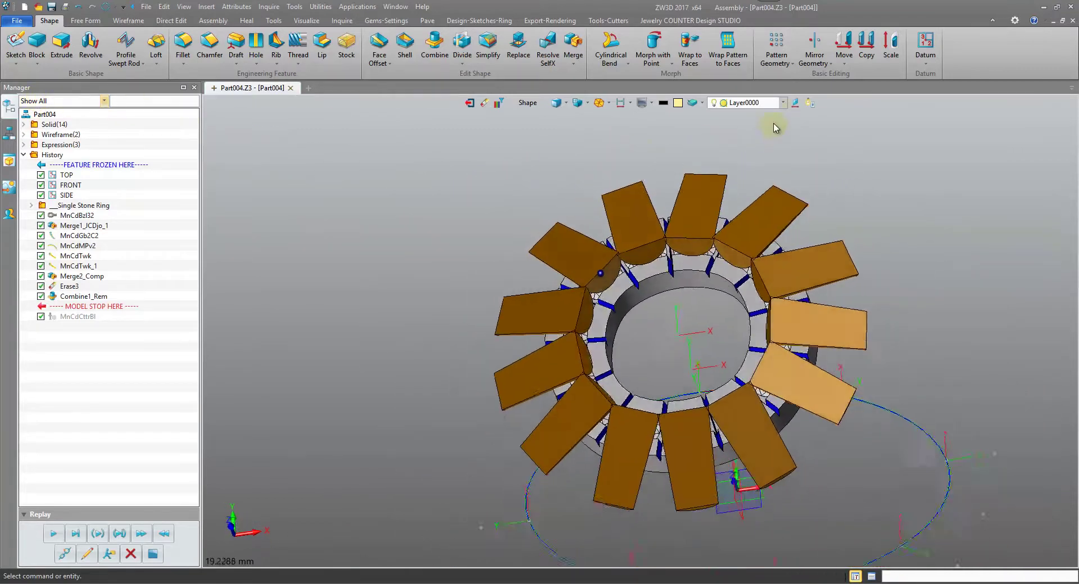
Subtract the brown outer scallop cutters from the halo ring with a Combine removal, selecting them through a brown colour filter
left_click(446, 54)
left_click(498, 103)
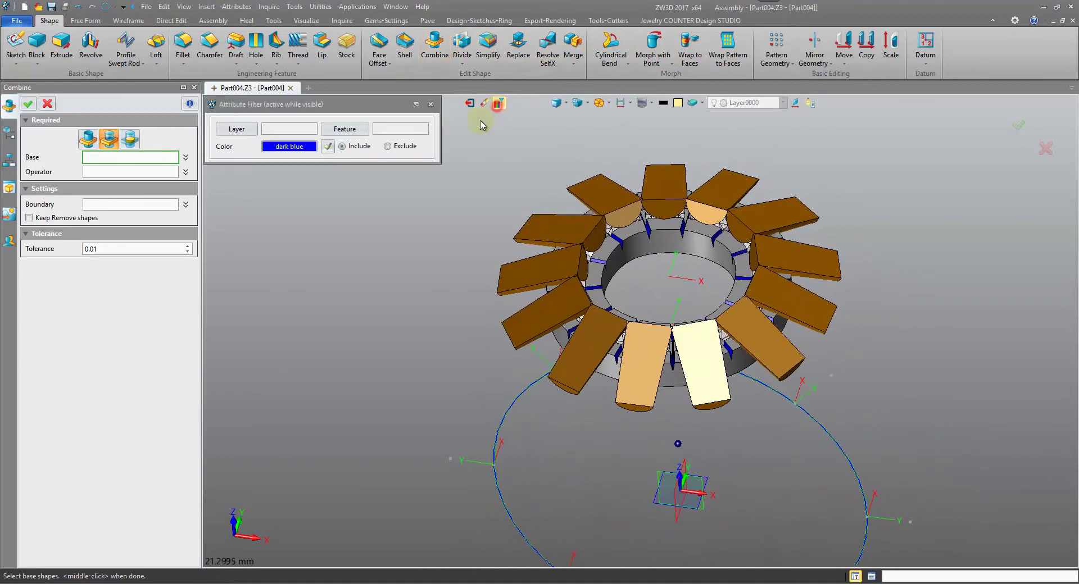
key("Escape")
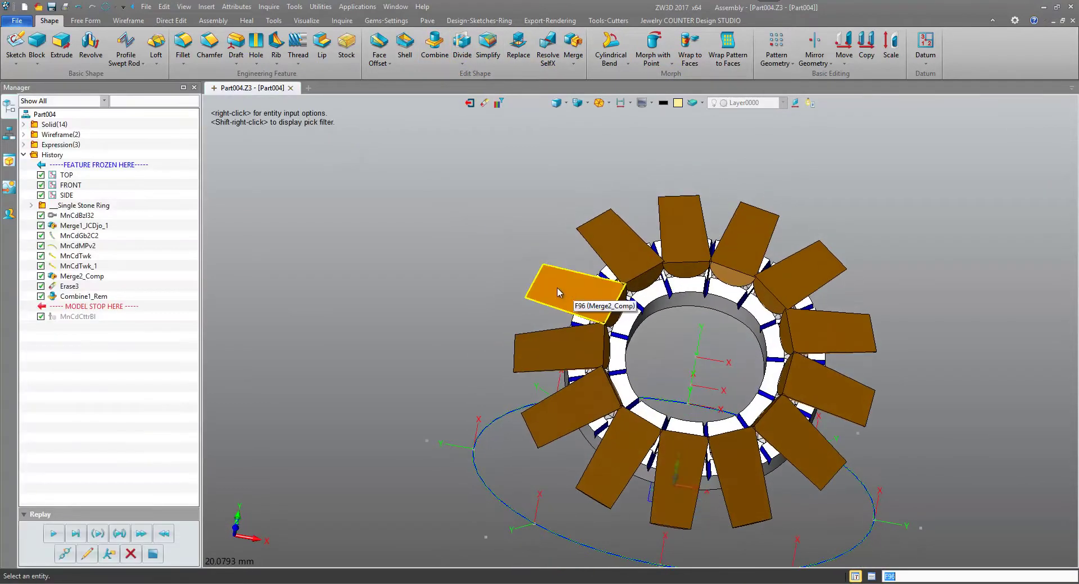
left_click(558, 288)
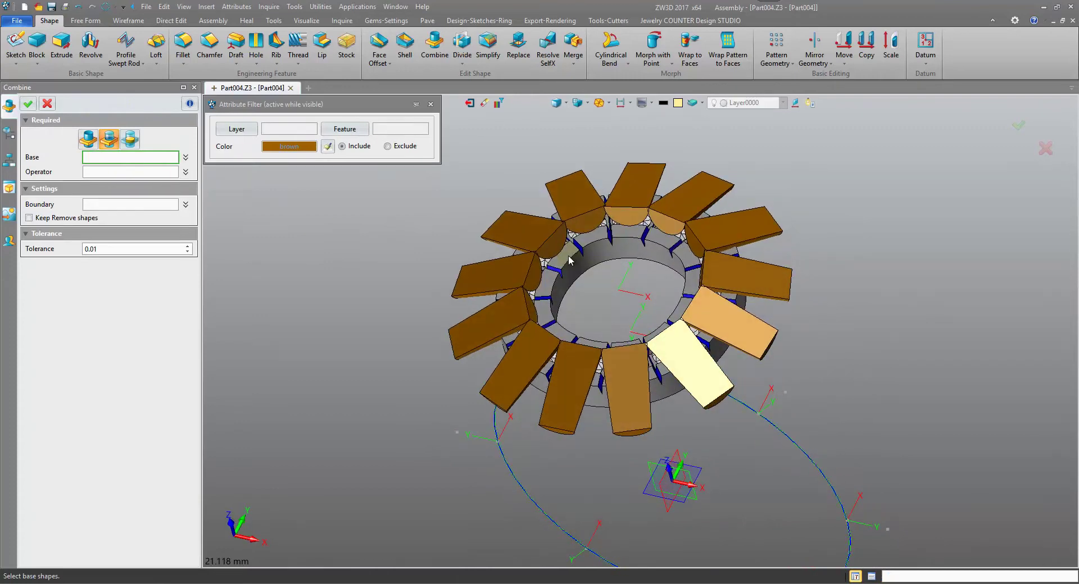
left_click(136, 171)
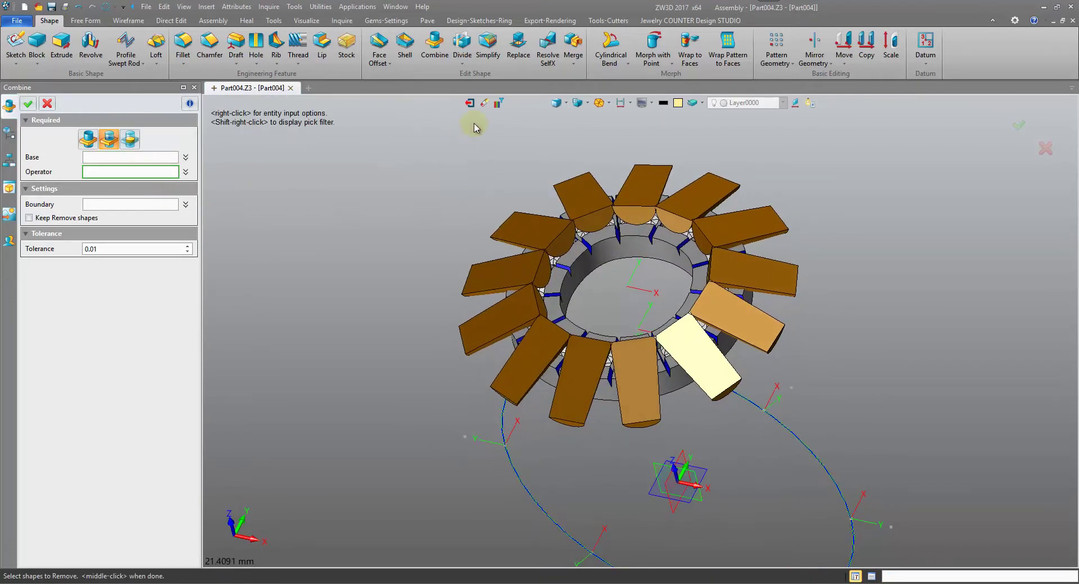
left_click(496, 104)
left_click_drag(481, 140, 826, 437)
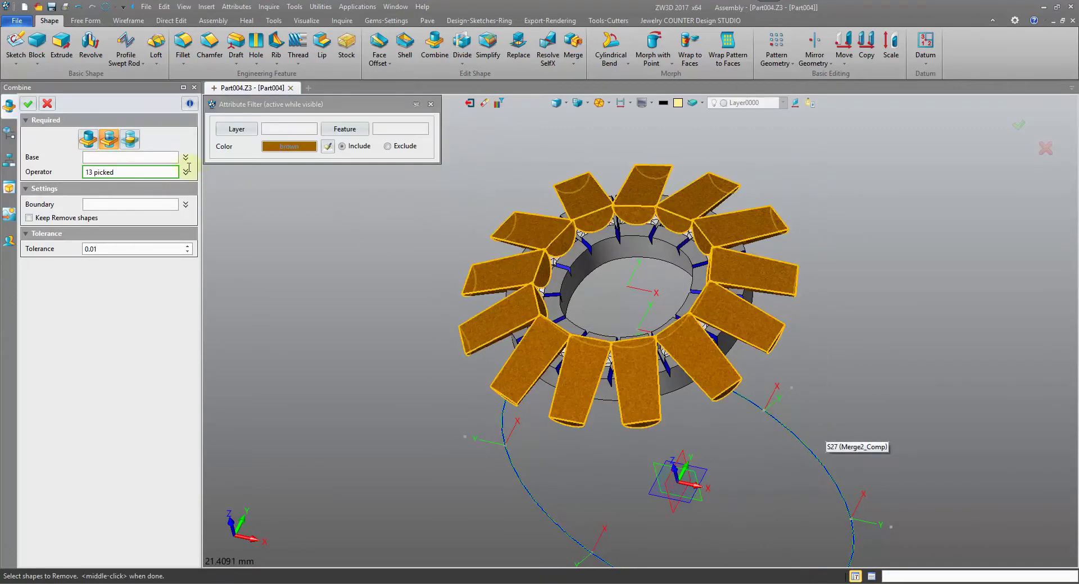
left_click(148, 157)
left_click(644, 260)
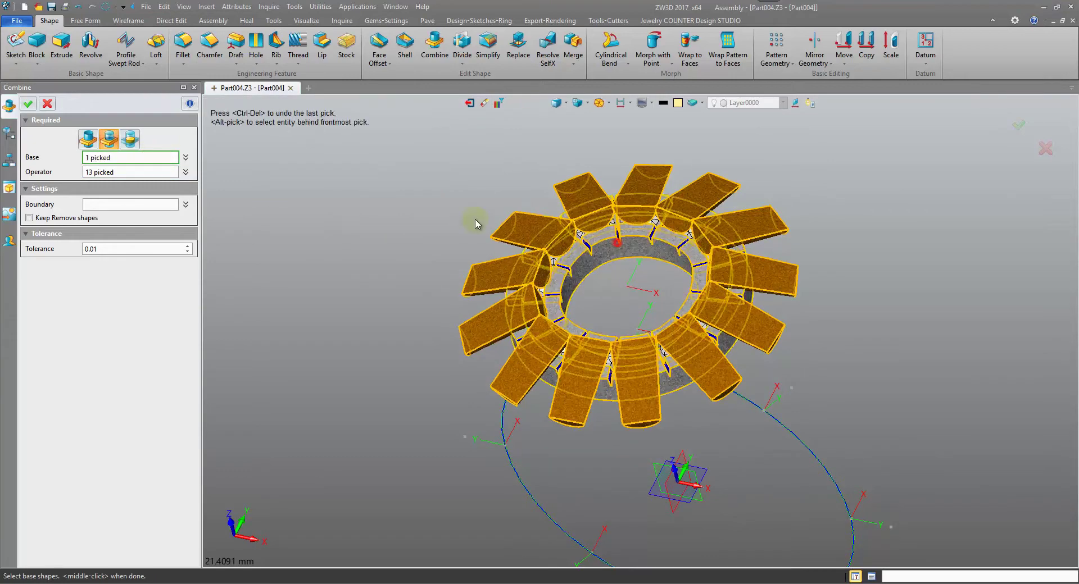
left_click(27, 105)
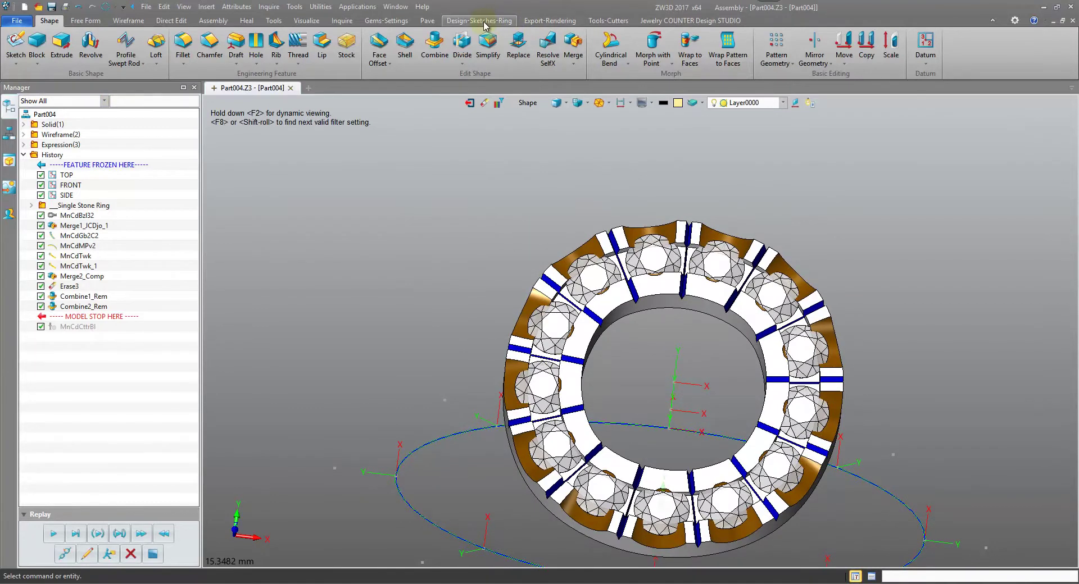
Place Micro Pave Scallop cutters on the halo's MnCdGb2C2 stones with V-cuts turned off and rotation 0
left_click(383, 21)
left_click(800, 46)
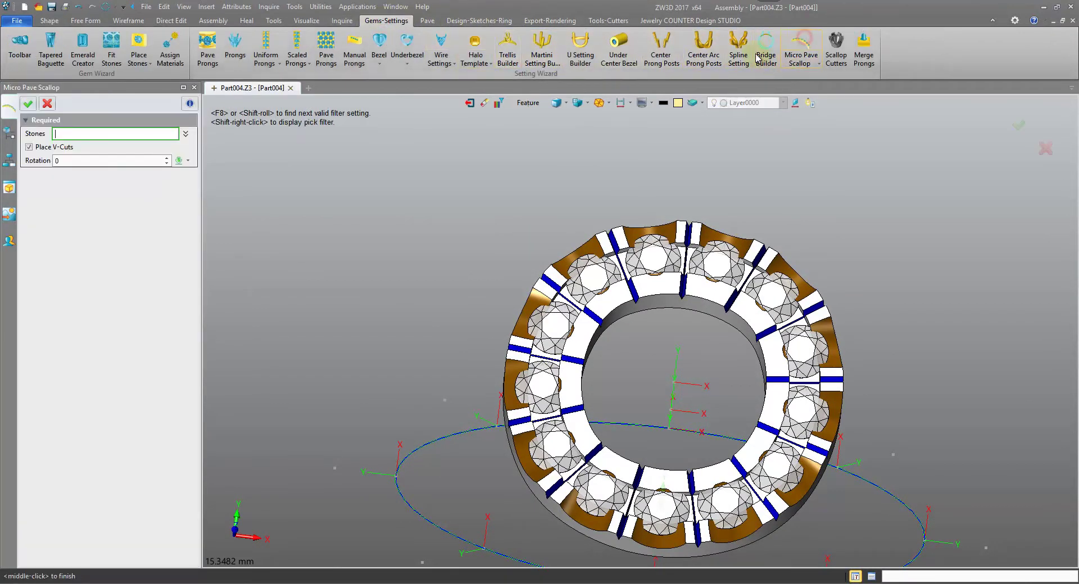
left_click(590, 276)
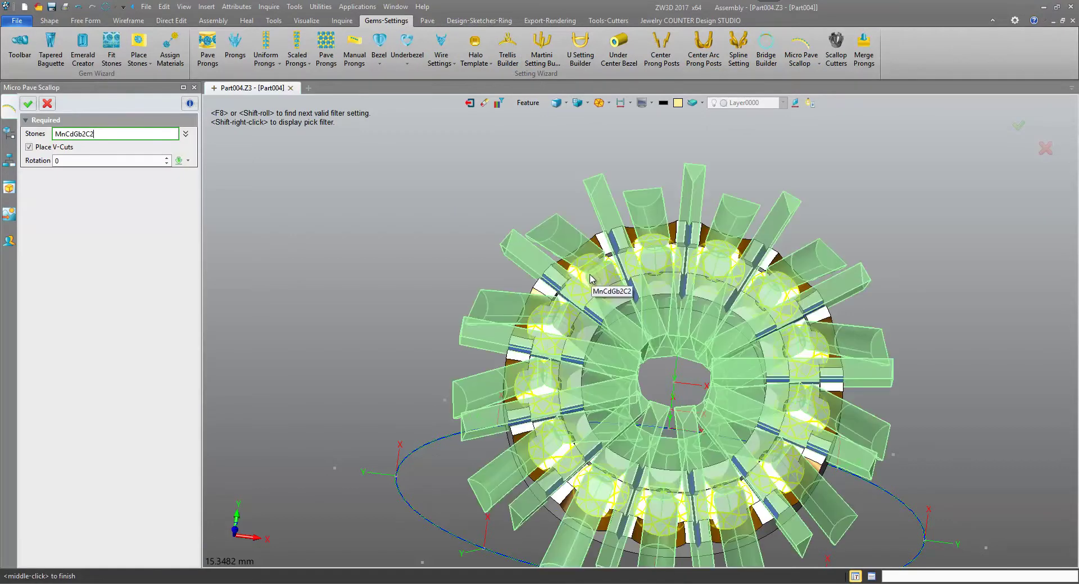
left_click(63, 150)
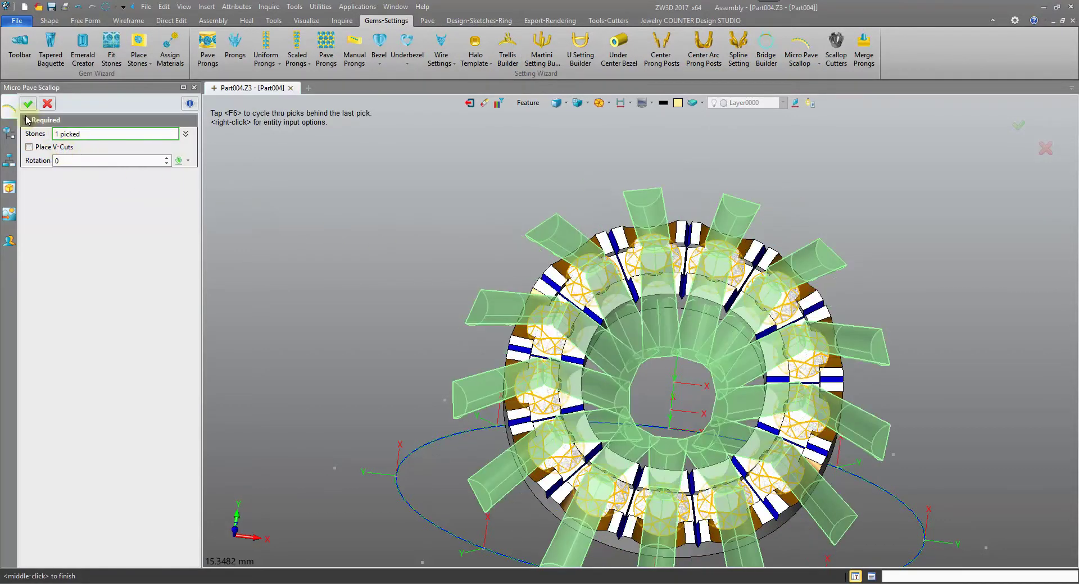
left_click(28, 104)
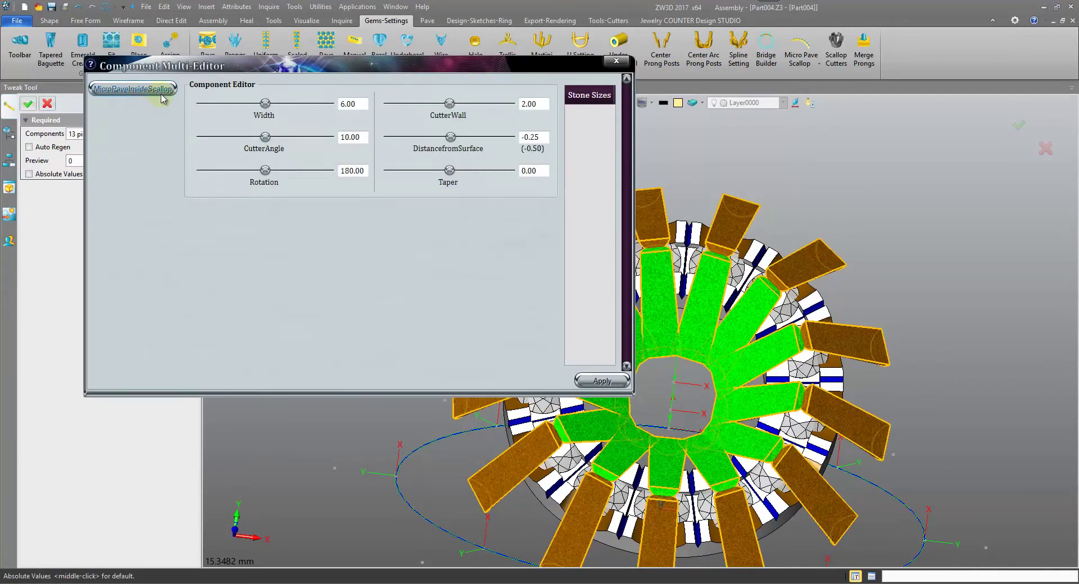
In the MicroPaveInsideScallop component editor, set Scallop_Width to 0.75 and Scallop_Taper2 to -3.00, applying each change to the preview
left_click(161, 90)
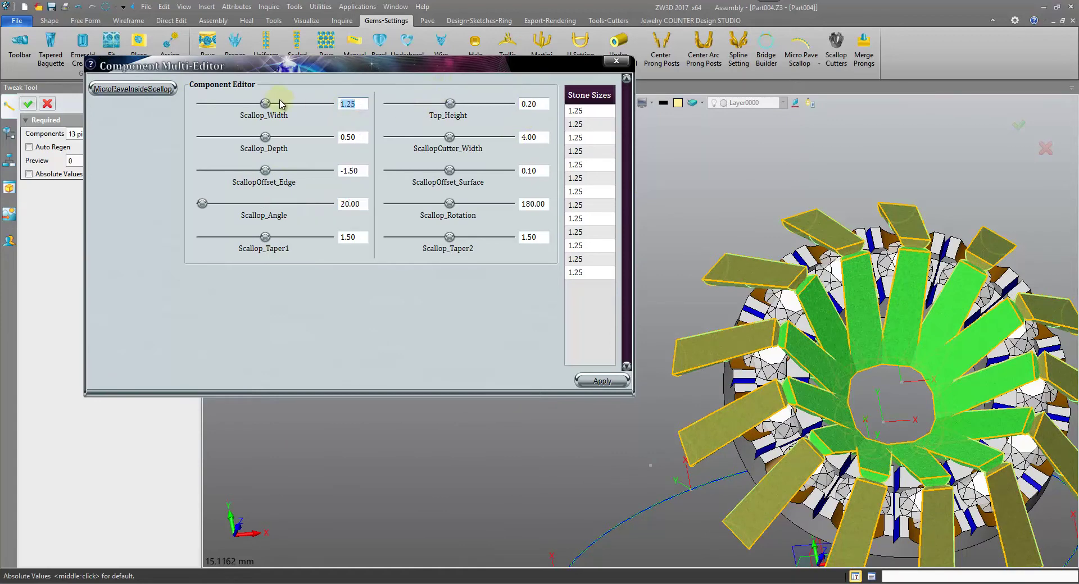
left_click(600, 383)
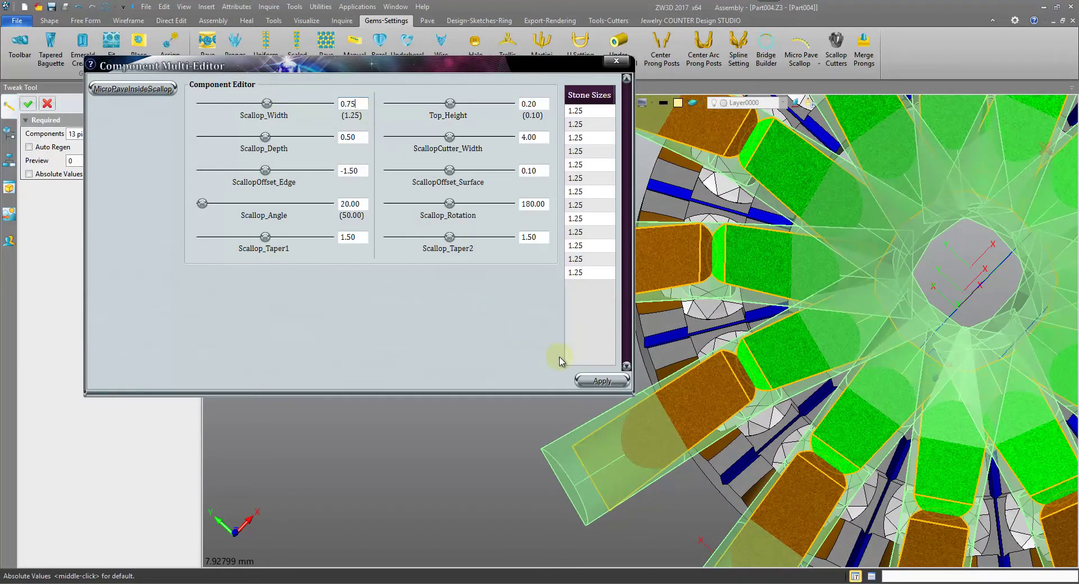
left_click(590, 383)
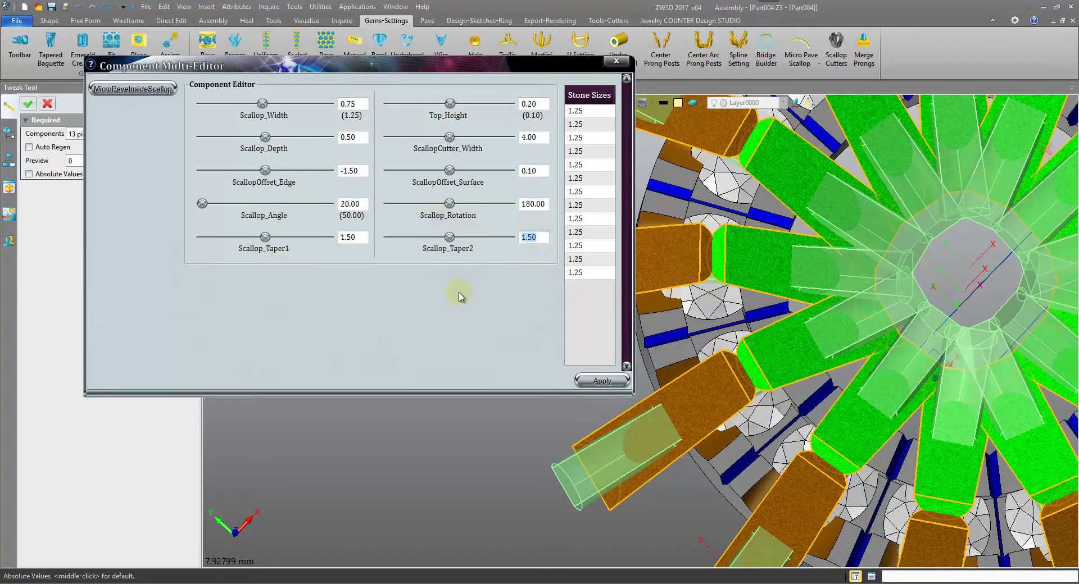
left_click(598, 382)
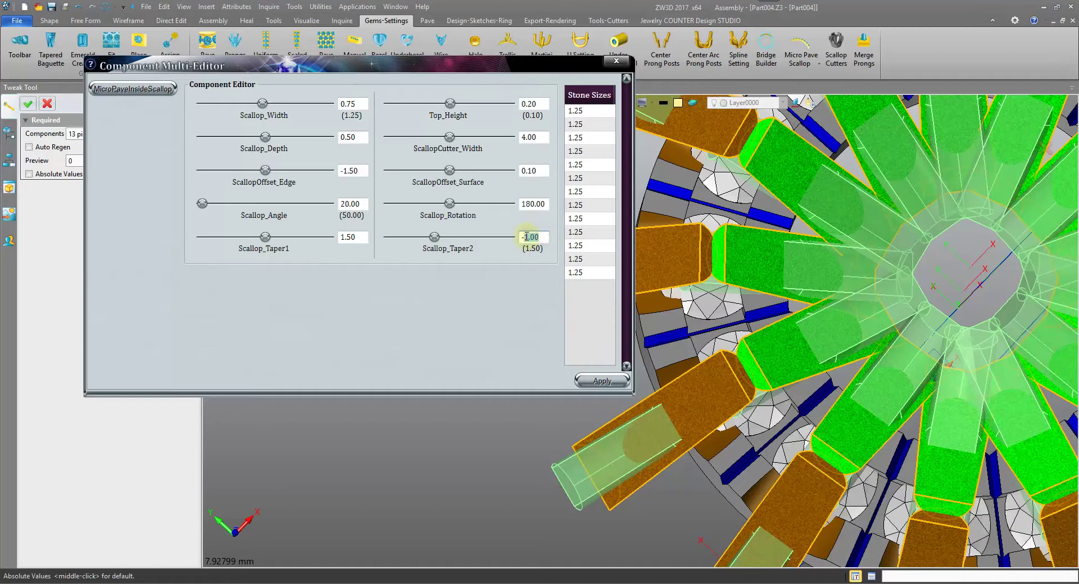
left_click(612, 379)
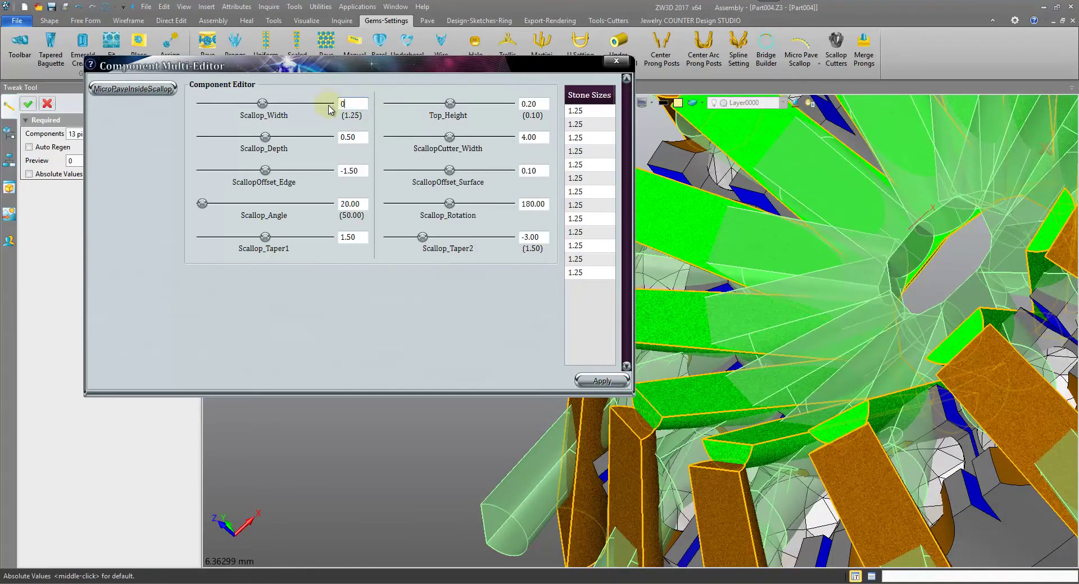
Set the inside scallops' Scallop_Width to 0.25 and ScallopOffset_Surface to 0.15, and accept the tweak
left_click(583, 382)
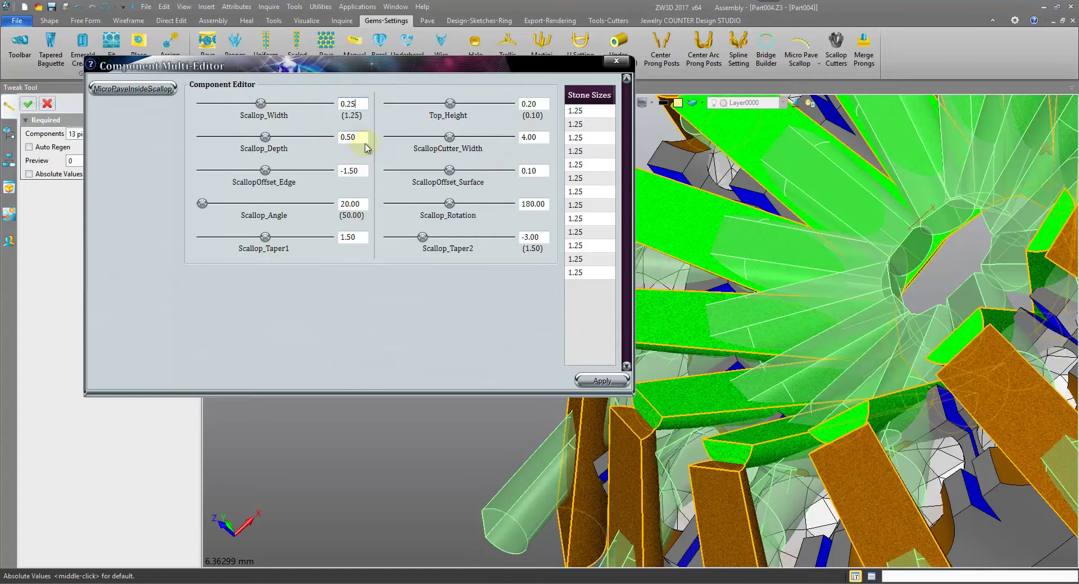
left_click(614, 386)
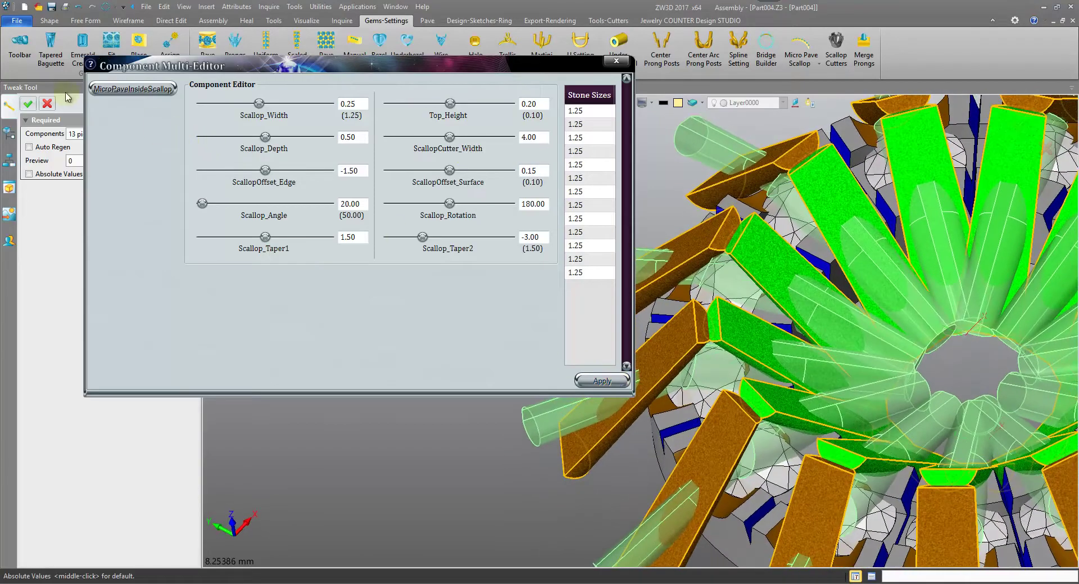
left_click(28, 104)
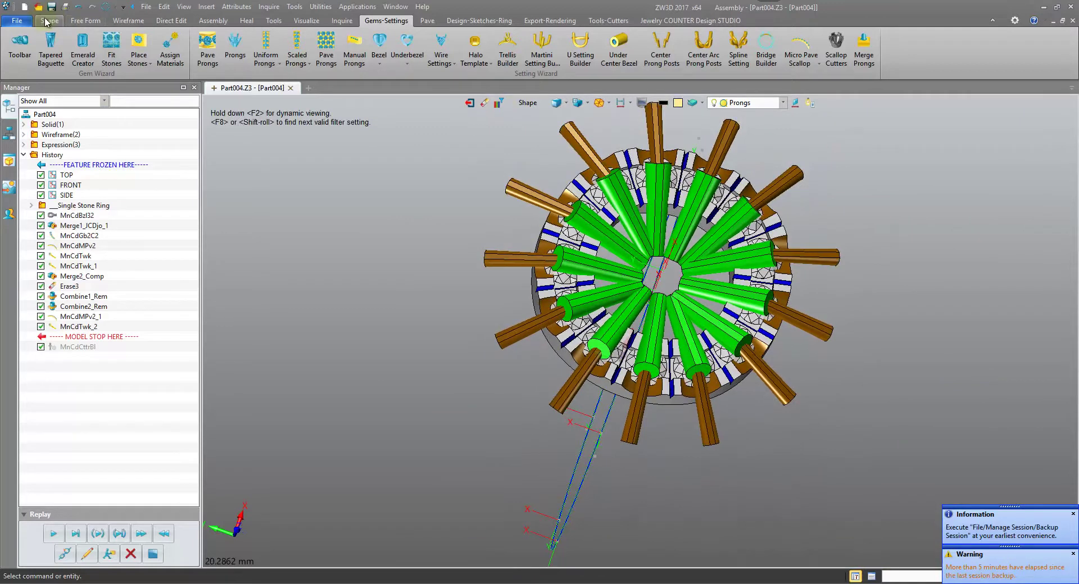
Merge the 13 tweaked scallop components into the part as shapes, without wireframe or dimensions
left_click(49, 21)
left_click(573, 45)
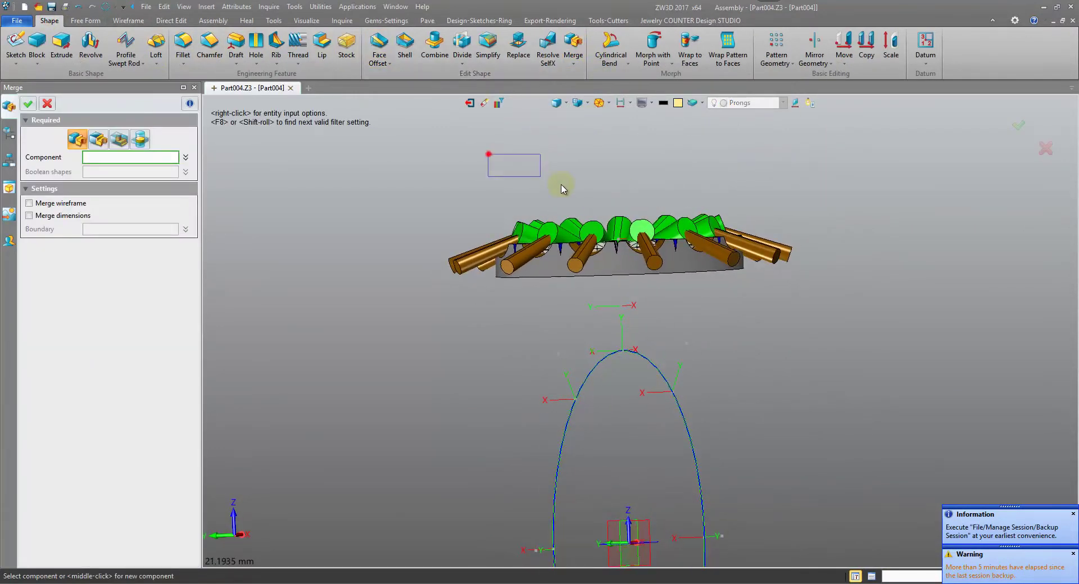
left_click_drag(686, 220, 730, 230)
left_click(31, 107)
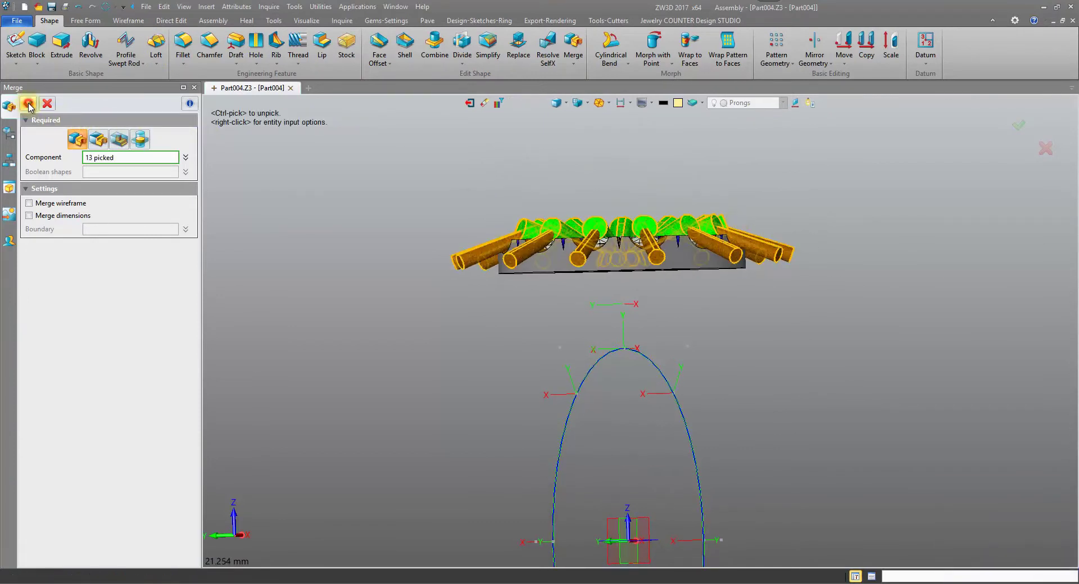
Erase the narrow brown outer scallop cutters around the ring, selecting them through the brown colour filter
left_click(484, 103)
left_click(498, 103)
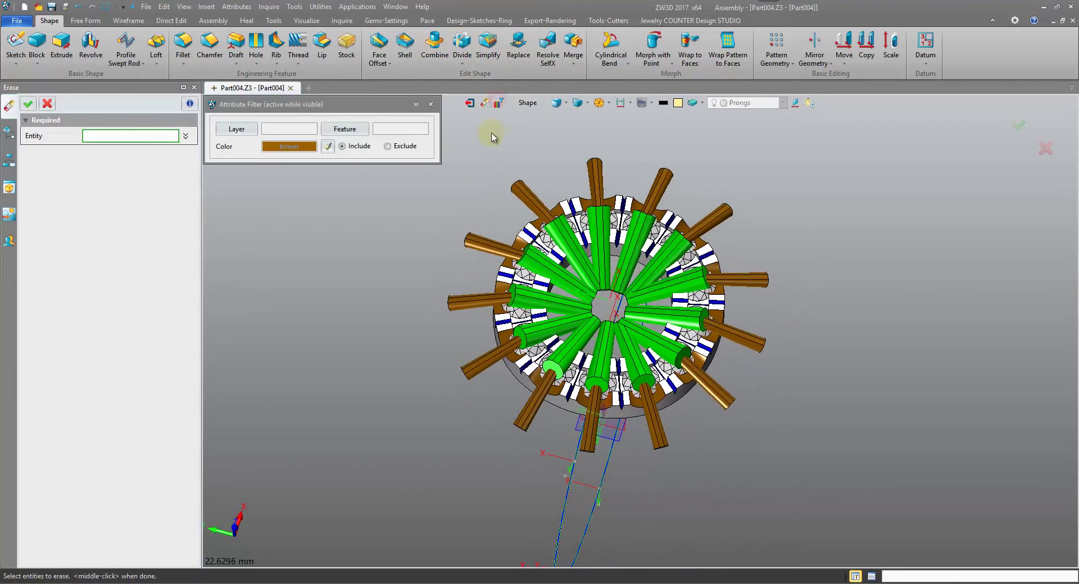
left_click_drag(504, 167, 837, 409)
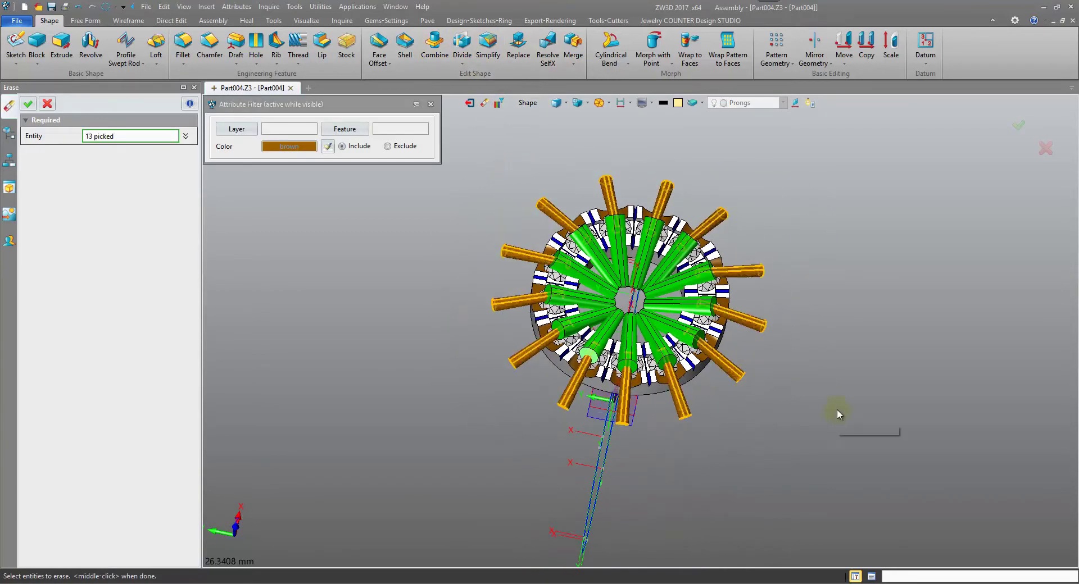
middle_click(856, 308)
Subtract the 13 green inner scallop cutters from the halo ring with a Combine removal
left_click(435, 46)
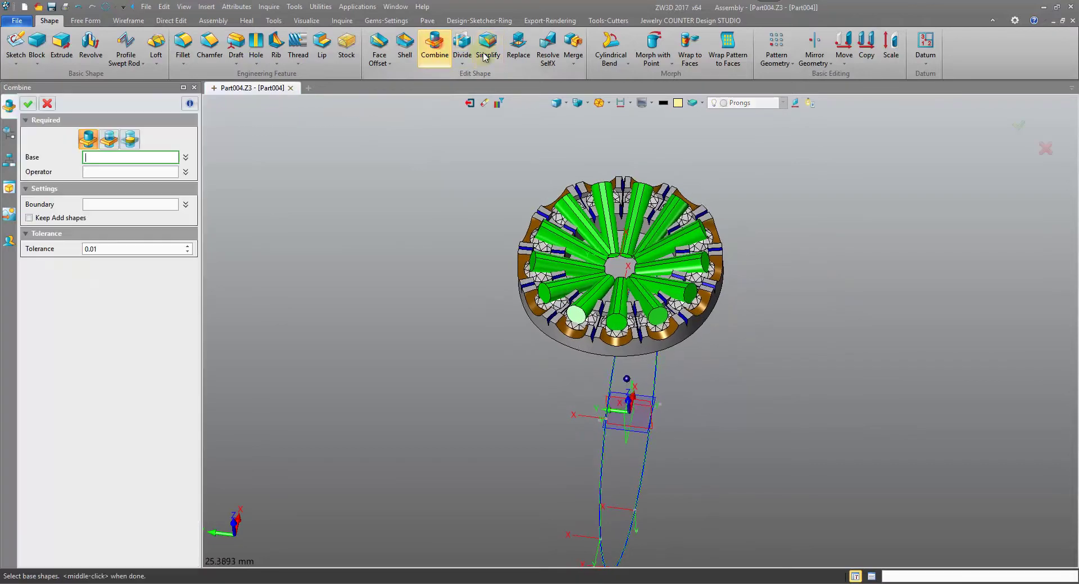
left_click(131, 142)
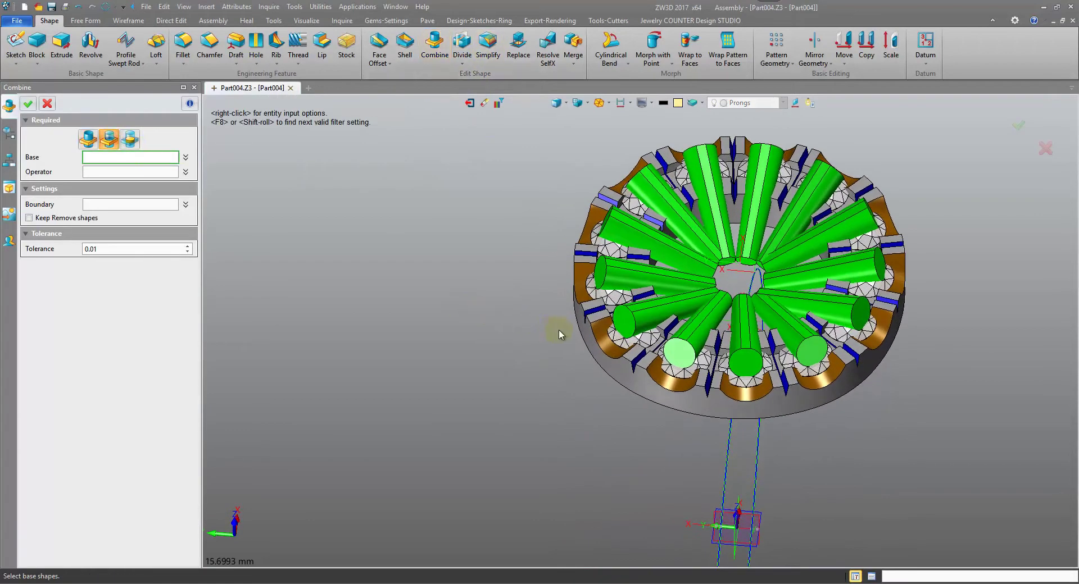
left_click(601, 339)
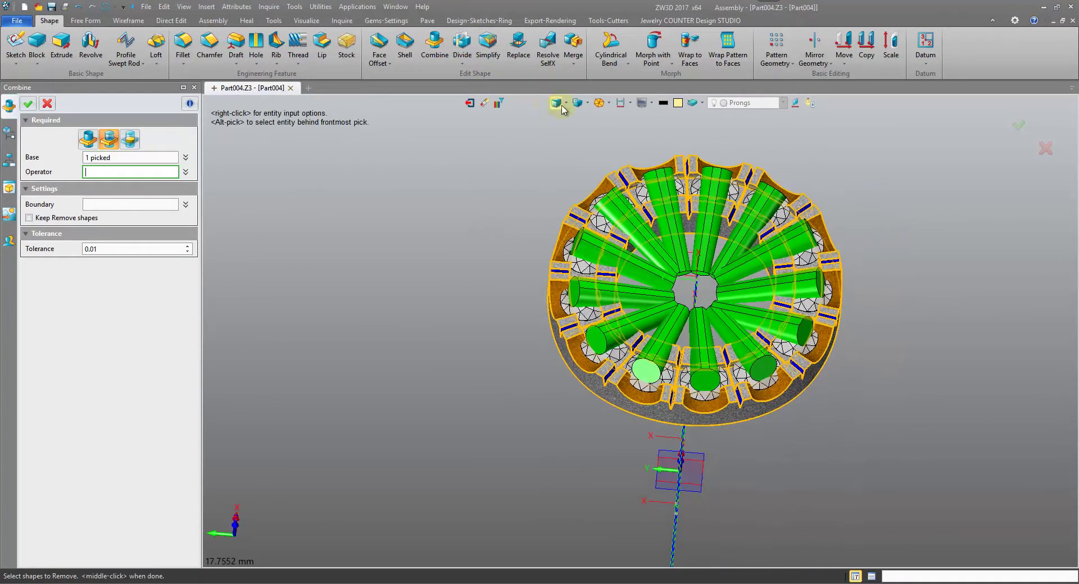
left_click_drag(528, 161, 833, 400)
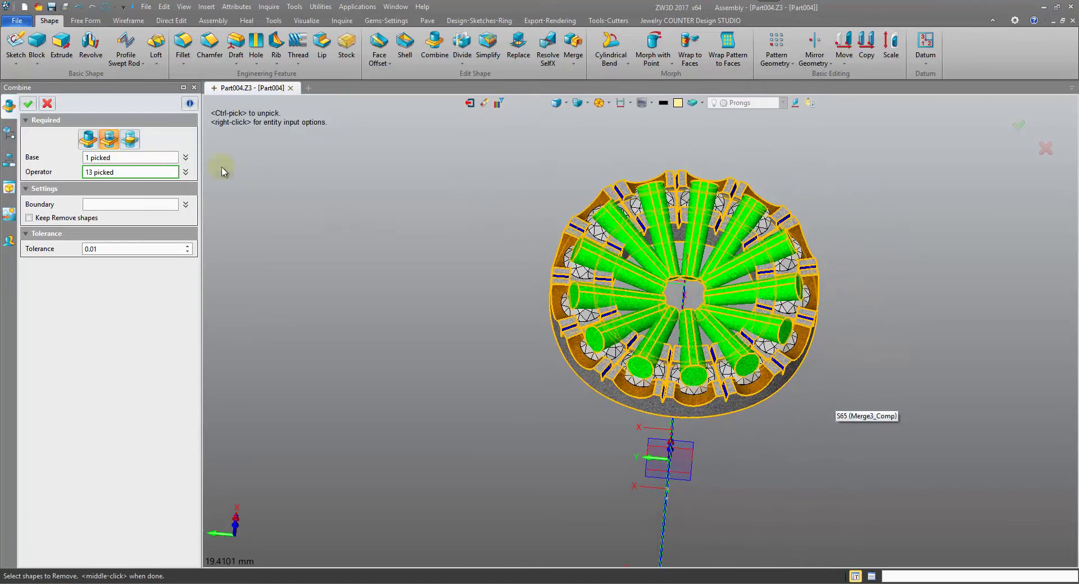
left_click(28, 104)
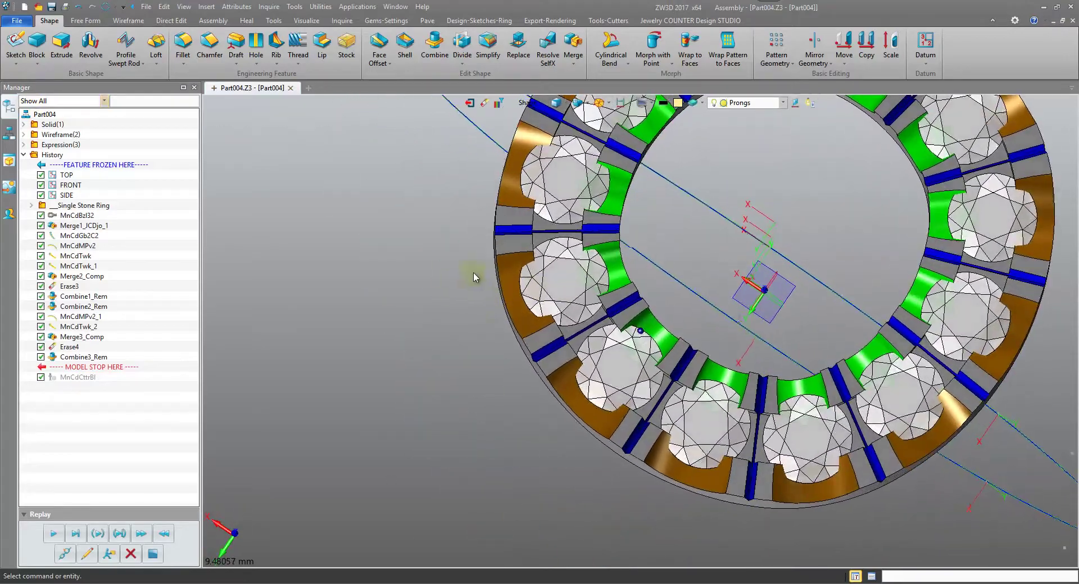
Inspect the inner and outer scallop cuts, and roll the part history back to just before the MnCdMPv2 scallop feature
right_click_drag(473, 272, 503, 297)
right_click_drag(424, 312, 522, 365)
right_click_drag(635, 397, 622, 365)
scroll(622, 365, "up", 8)
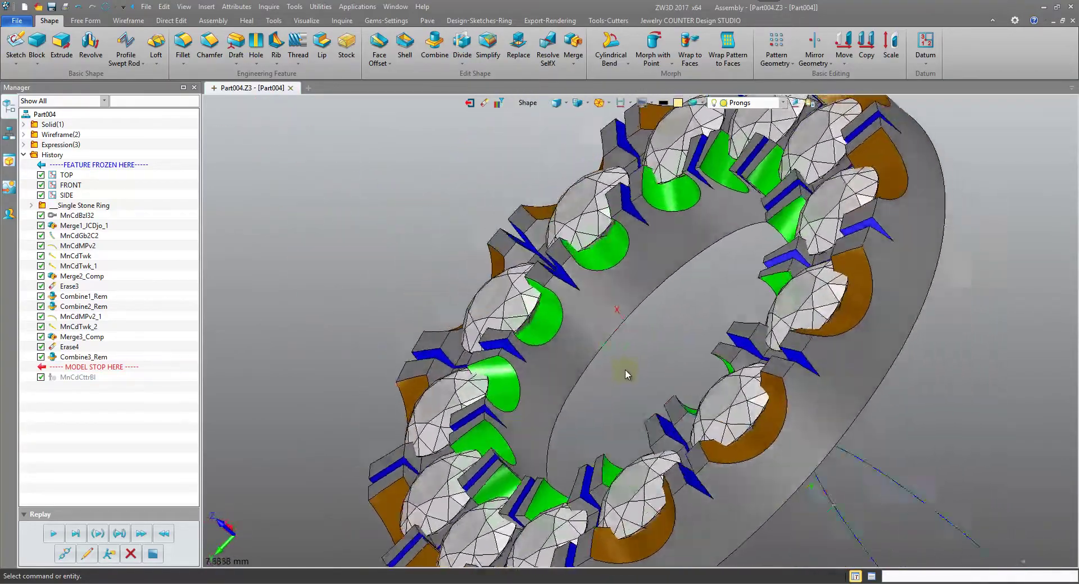
scroll(617, 247, "down", 10)
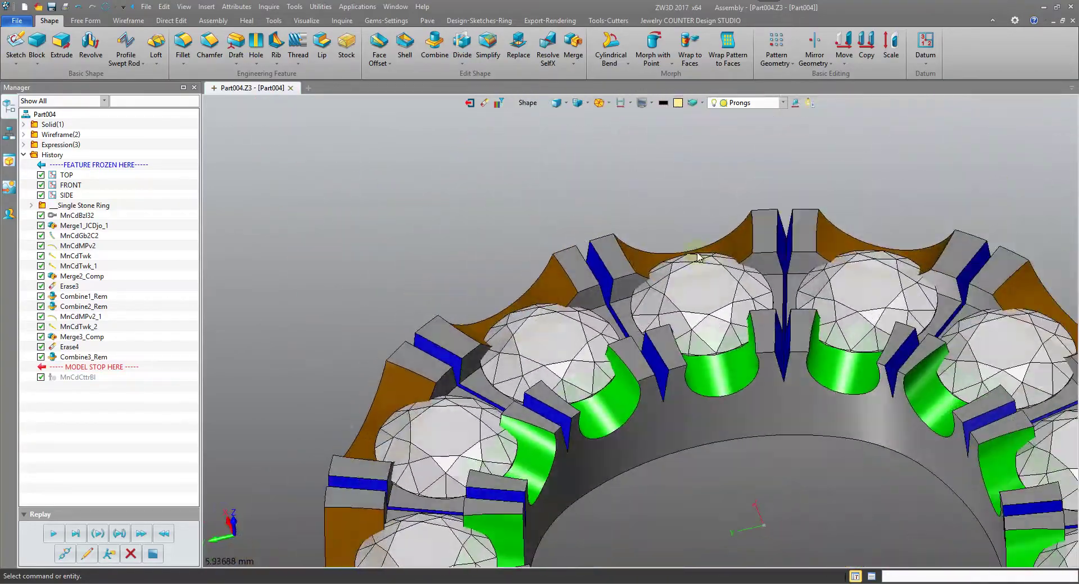
right_click_drag(685, 260, 415, 163)
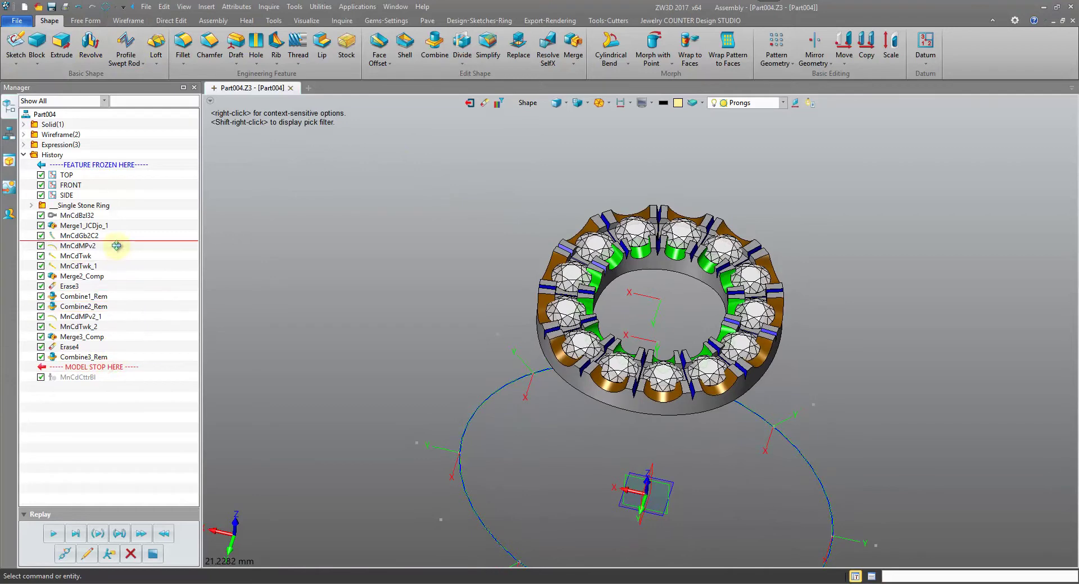
left_click_drag(116, 246, 117, 247)
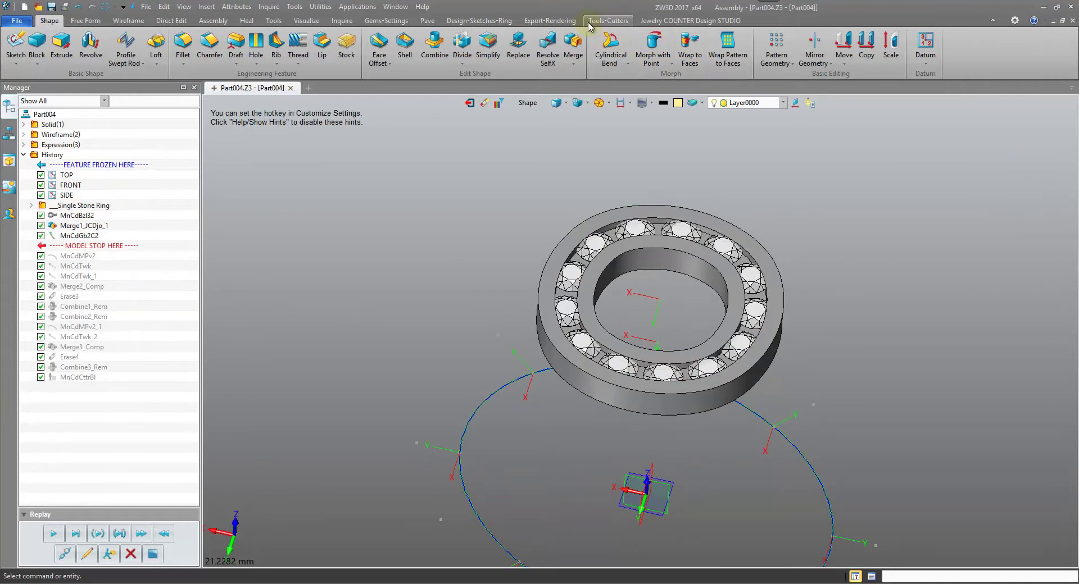
Start Micro Pave Cutters and choose the first cutter profile, the round one that flares toward both ends
left_click(381, 20)
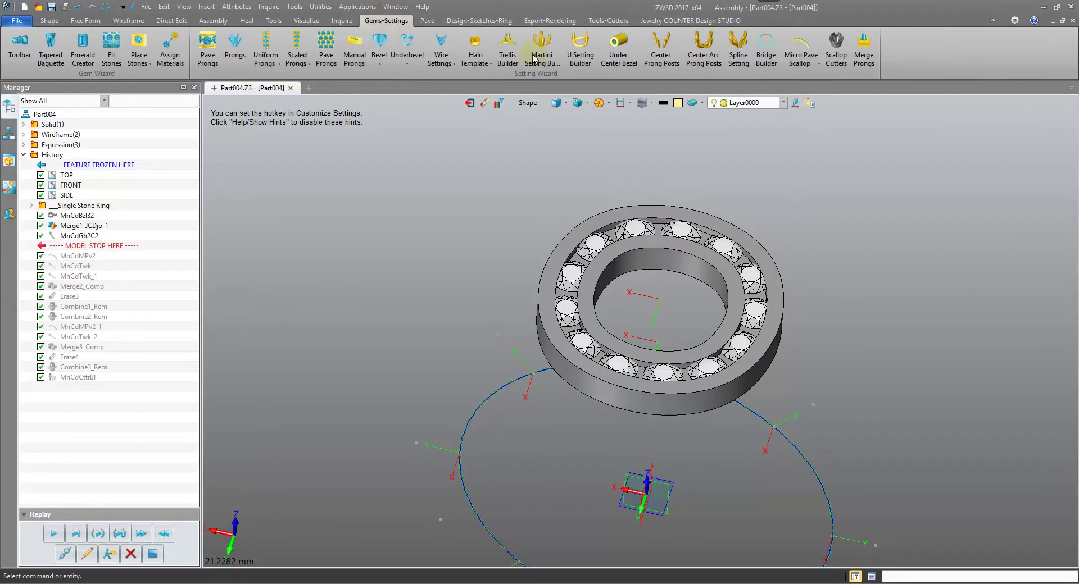
left_click(818, 64)
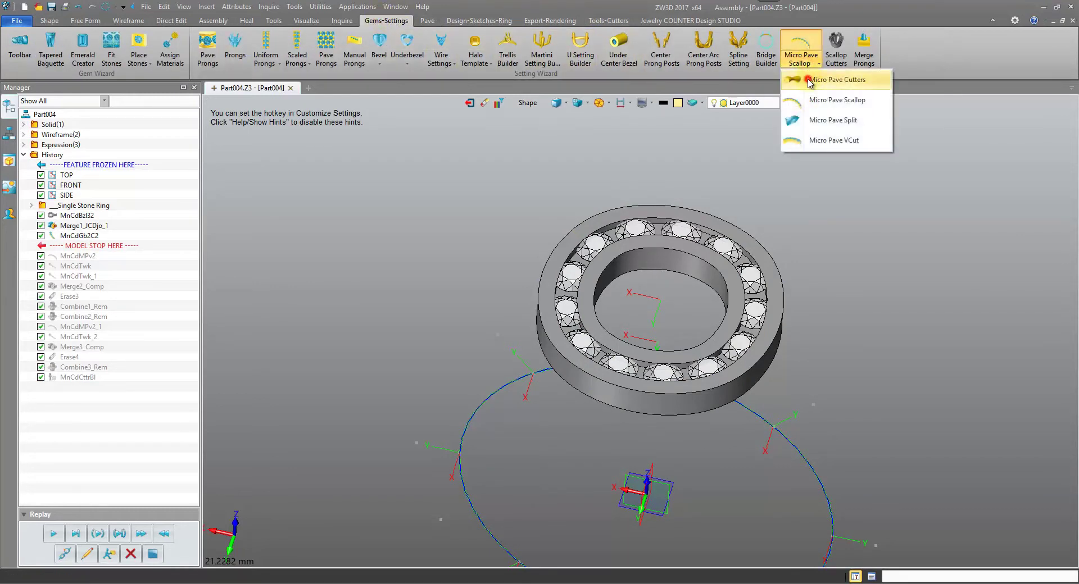
left_click(810, 80)
left_click_drag(713, 258, 426, 103)
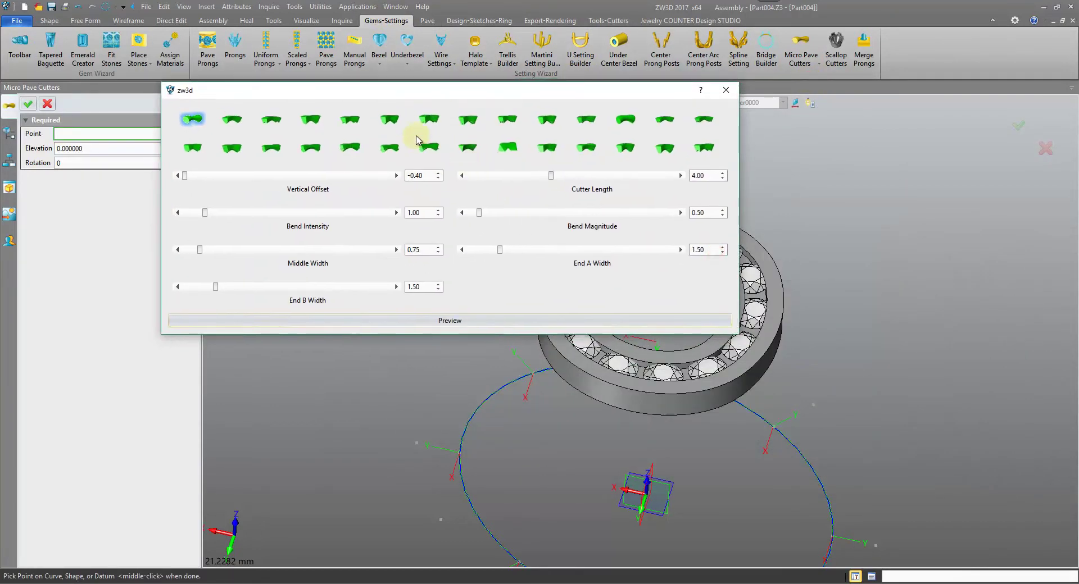
left_click(510, 149)
left_click(582, 148)
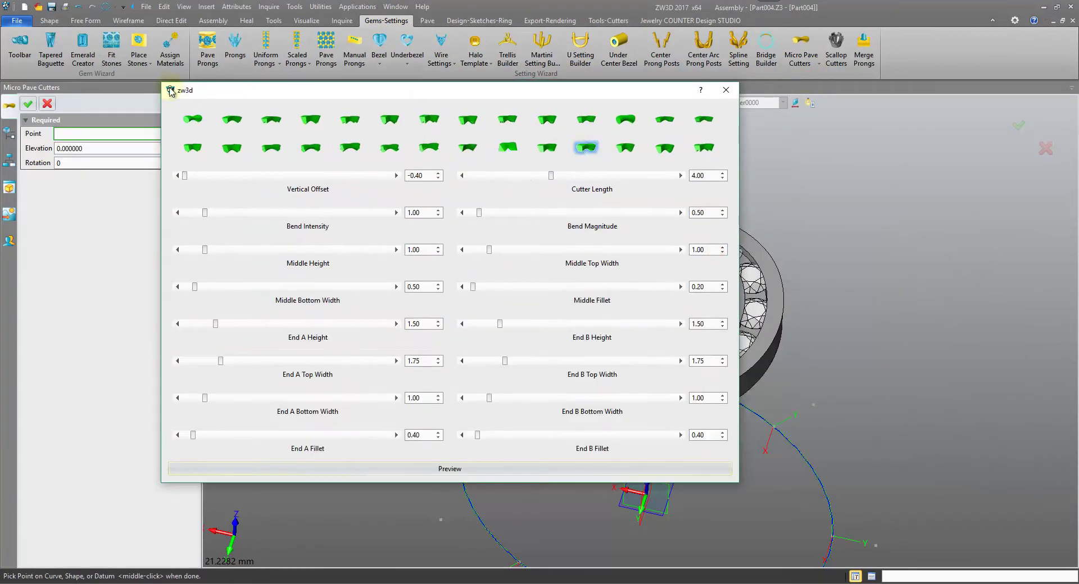
left_click(191, 120)
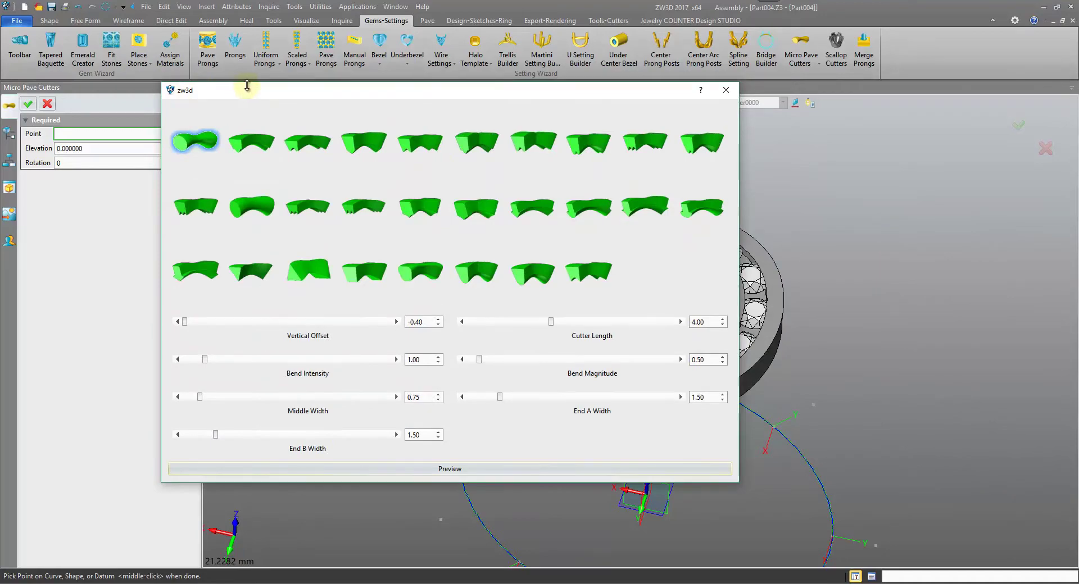
left_click_drag(272, 88, 207, 64)
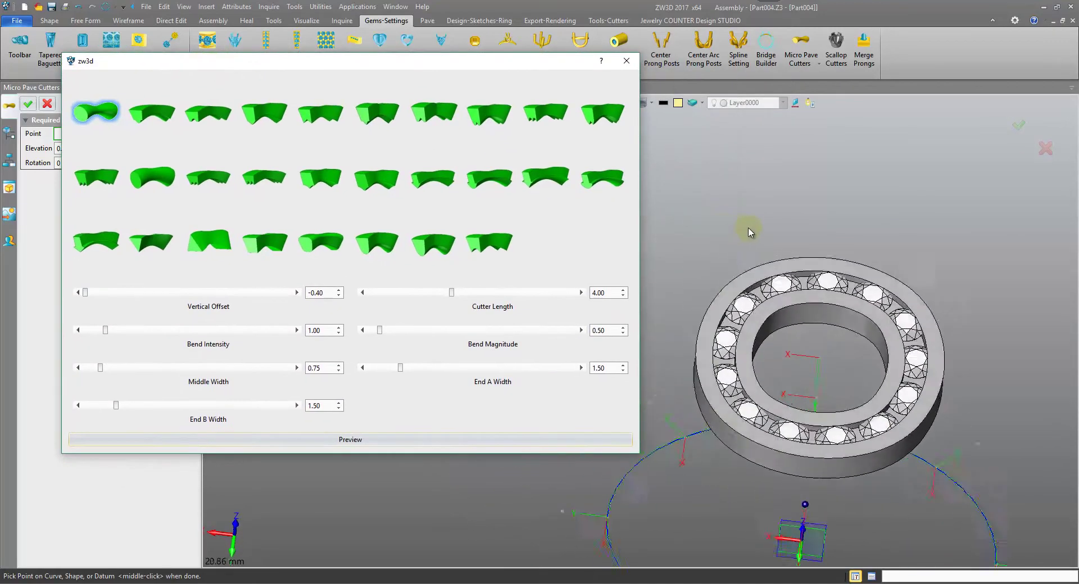
Select a stone on the halo ring to preview the round micro pavé cutters and inspect them around the ring
left_click(768, 318)
right_click_drag(768, 318, 784, 325)
scroll(794, 329, "up", 5)
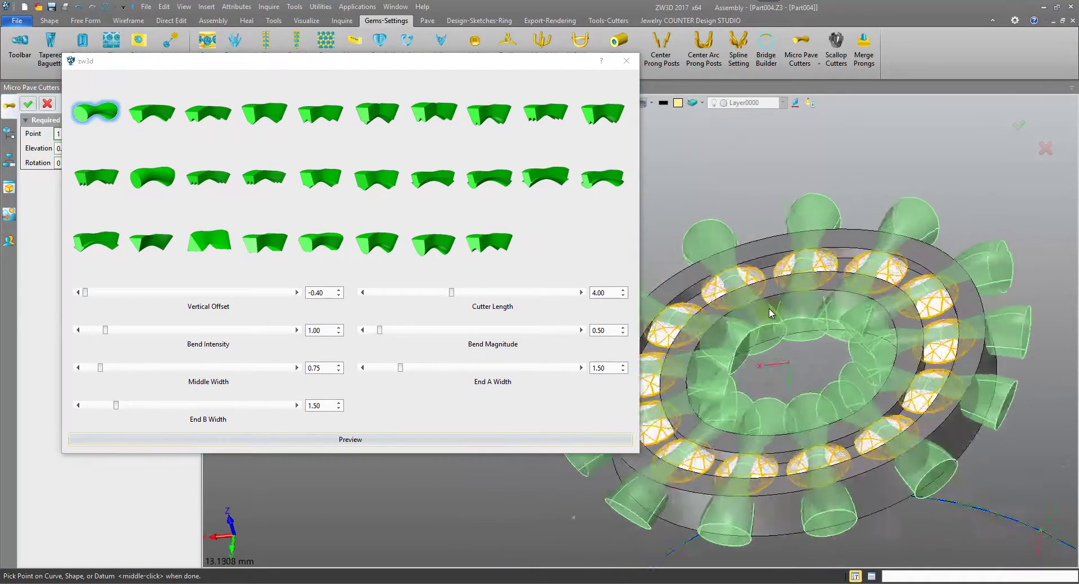
scroll(794, 328, "down", 3)
right_click_drag(833, 285, 831, 288)
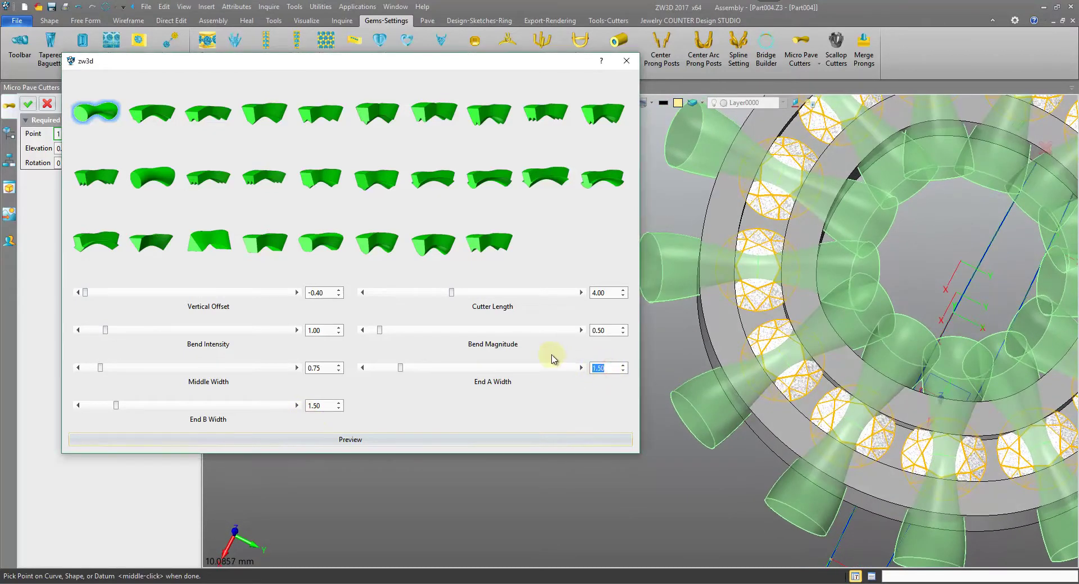
Set the cutters' End A Width to 3.00, Middle Width to 1.00 and End B Width to 0.75, and update the preview
left_click(597, 442)
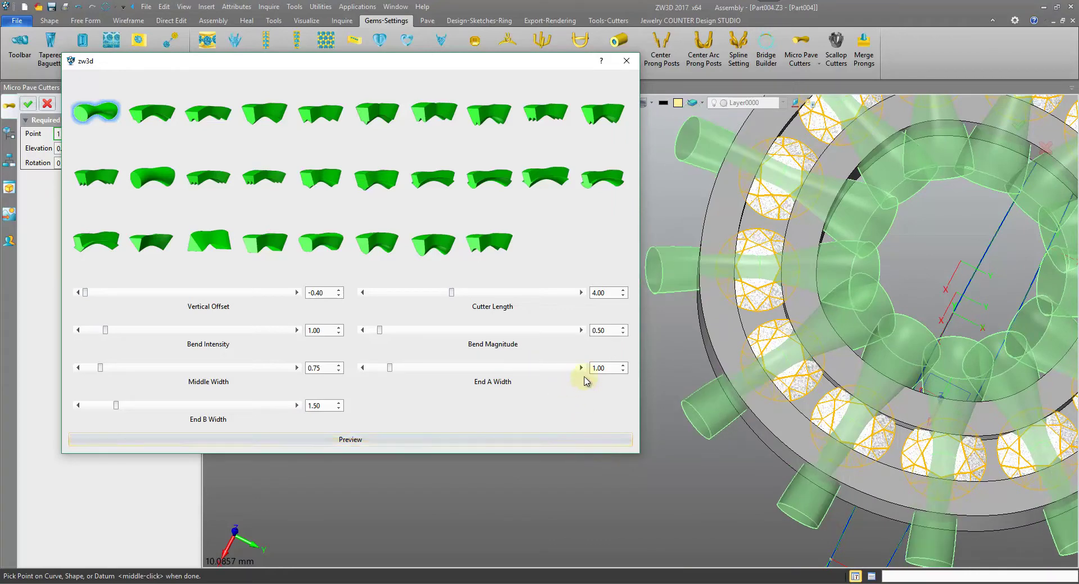
type("3")
type("1")
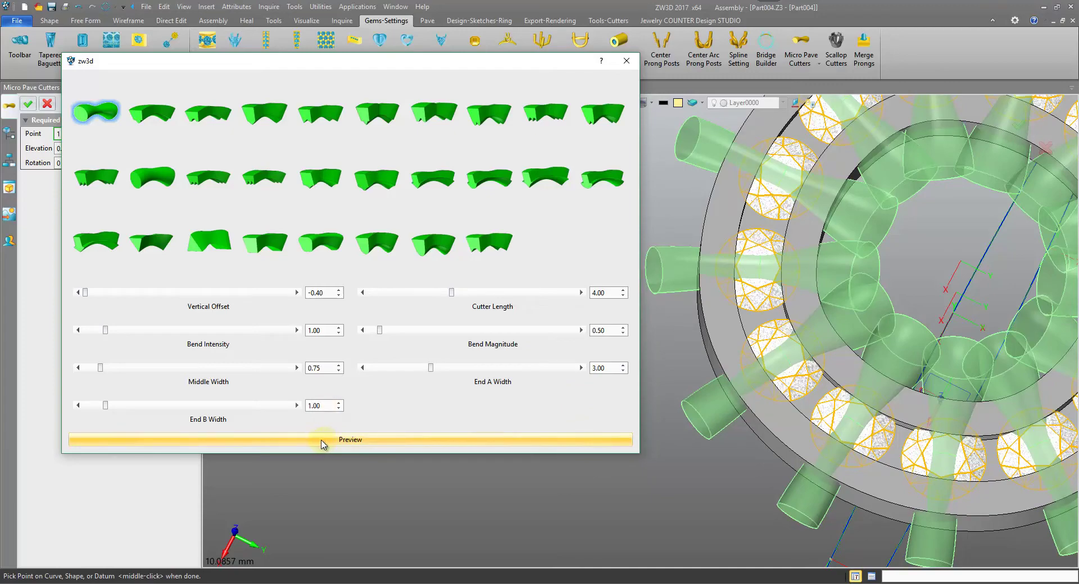
left_click(319, 441)
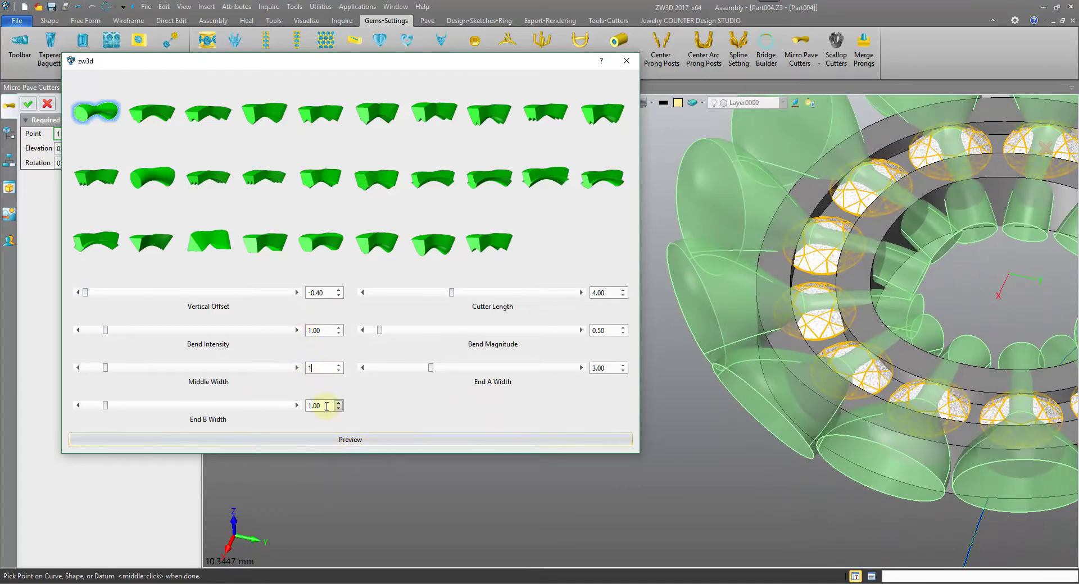
type("0.75")
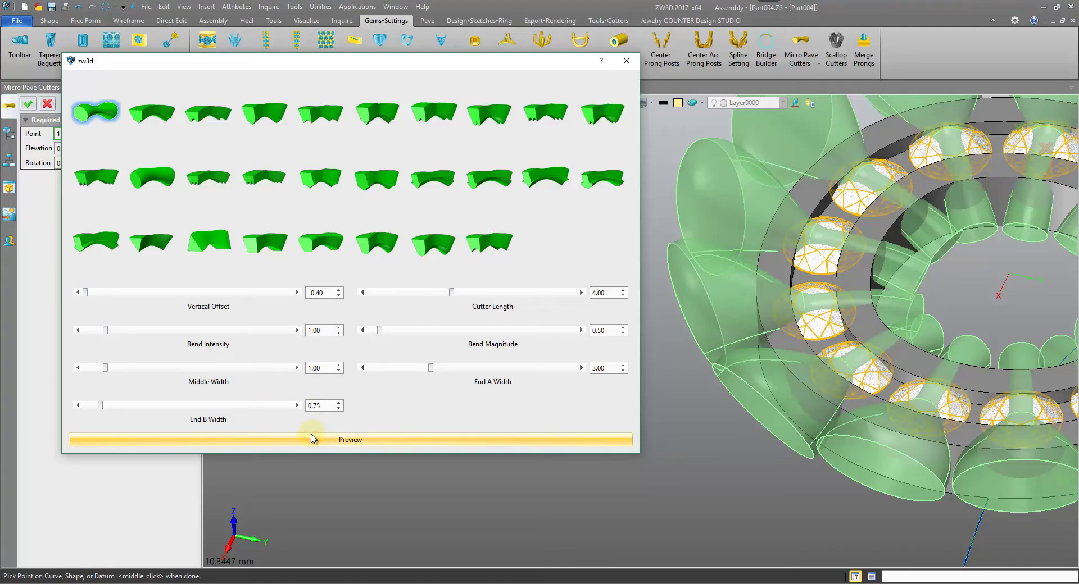
left_click(310, 438)
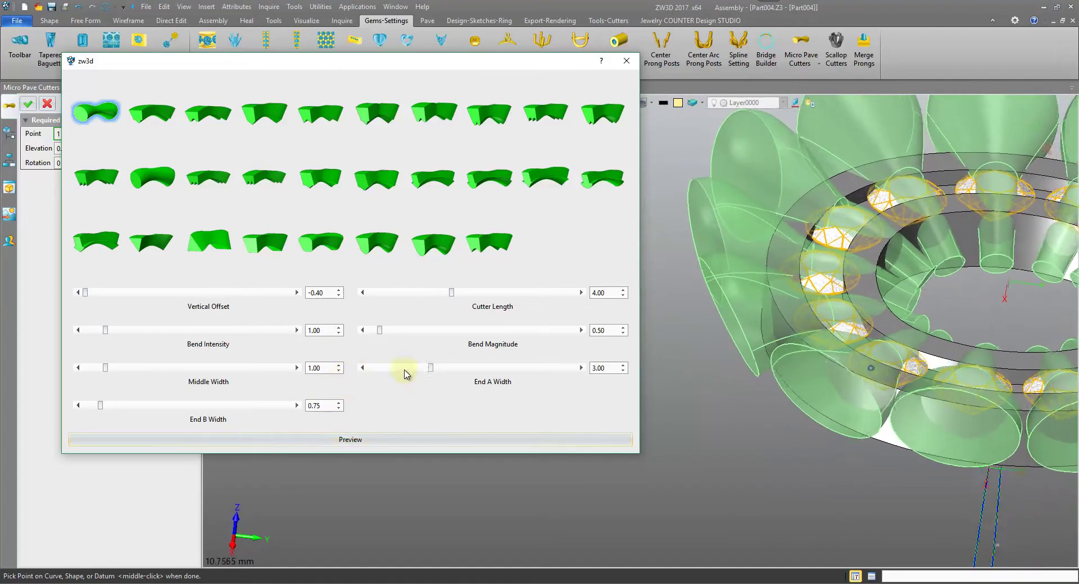
Set the cutters' Bend Magnitude to 0.30 and End A Width to 2.5, and update the preview
type("0.")
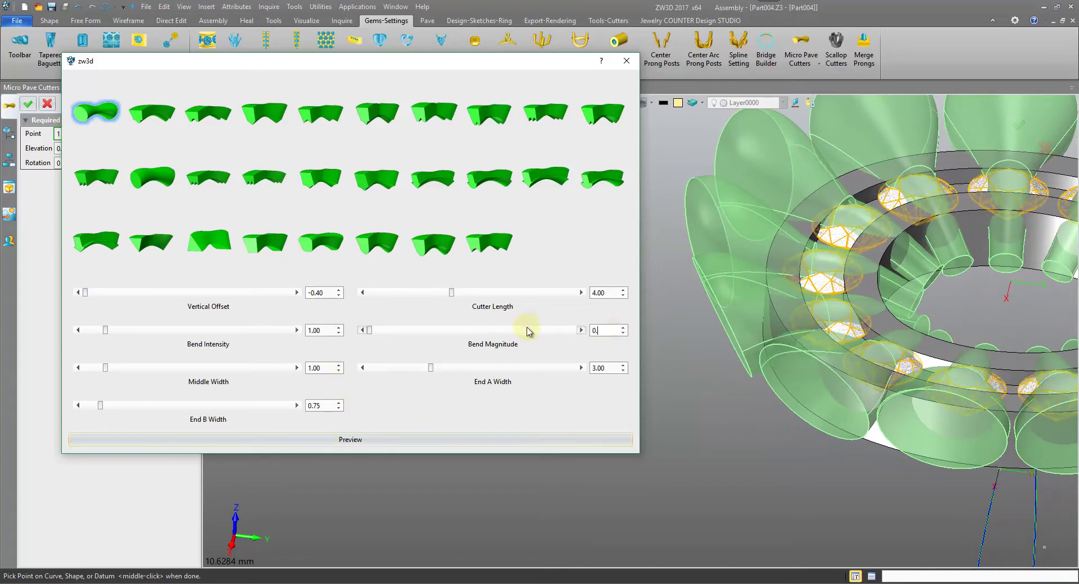
type("30")
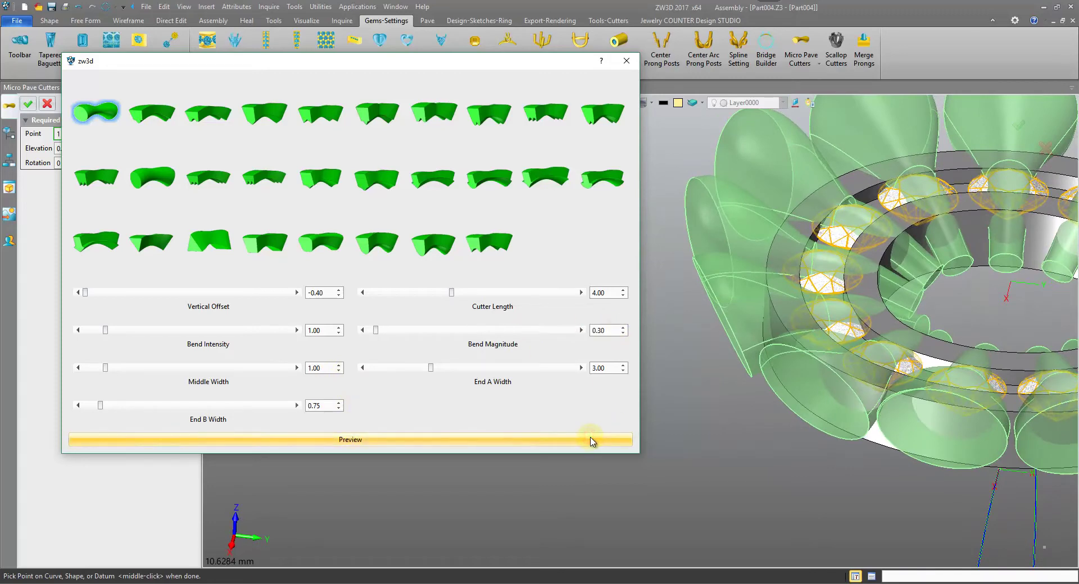
left_click(590, 440)
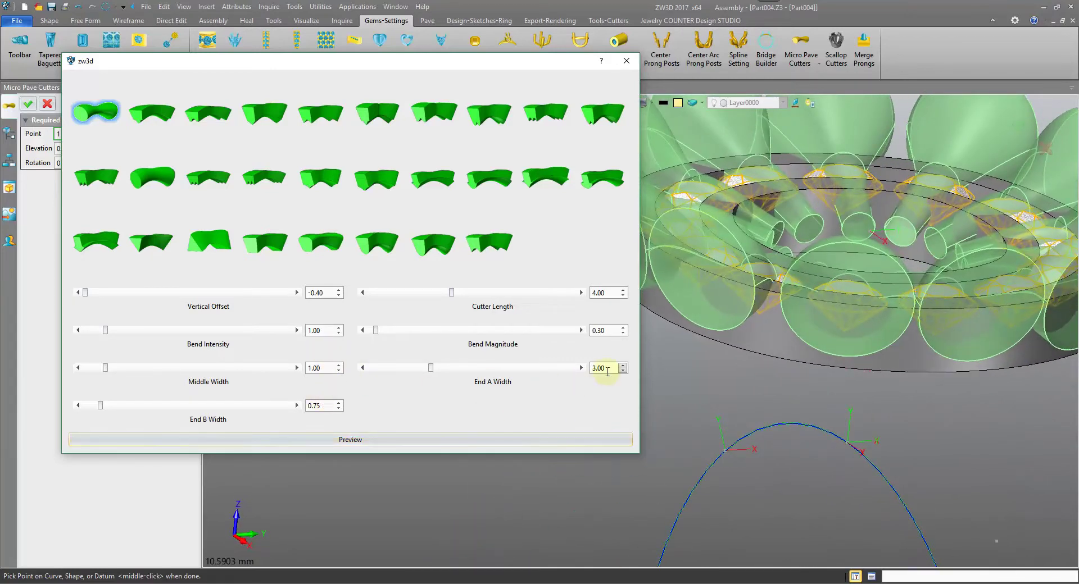
type("2.5")
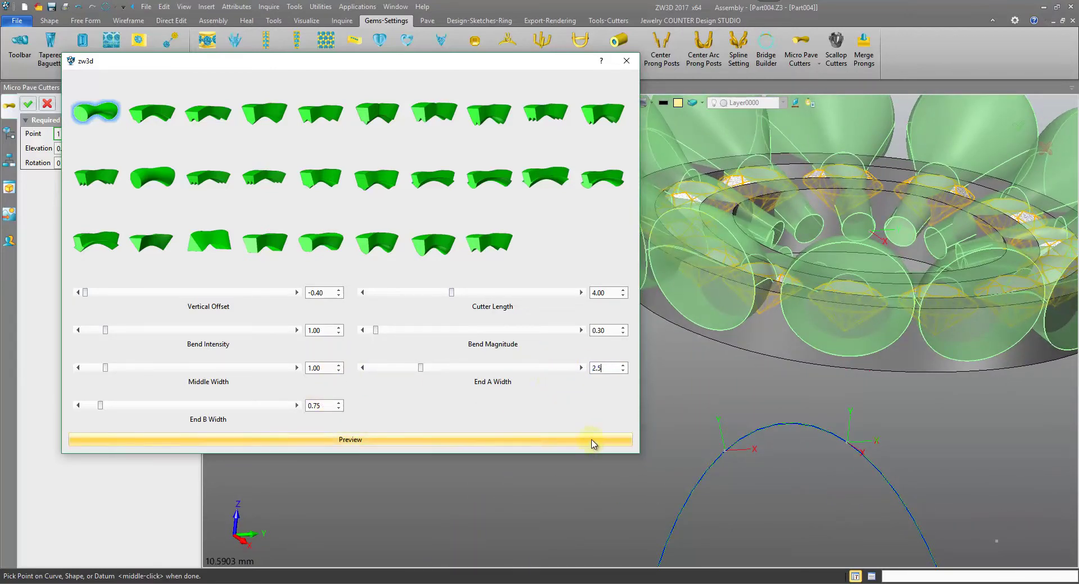
left_click(591, 442)
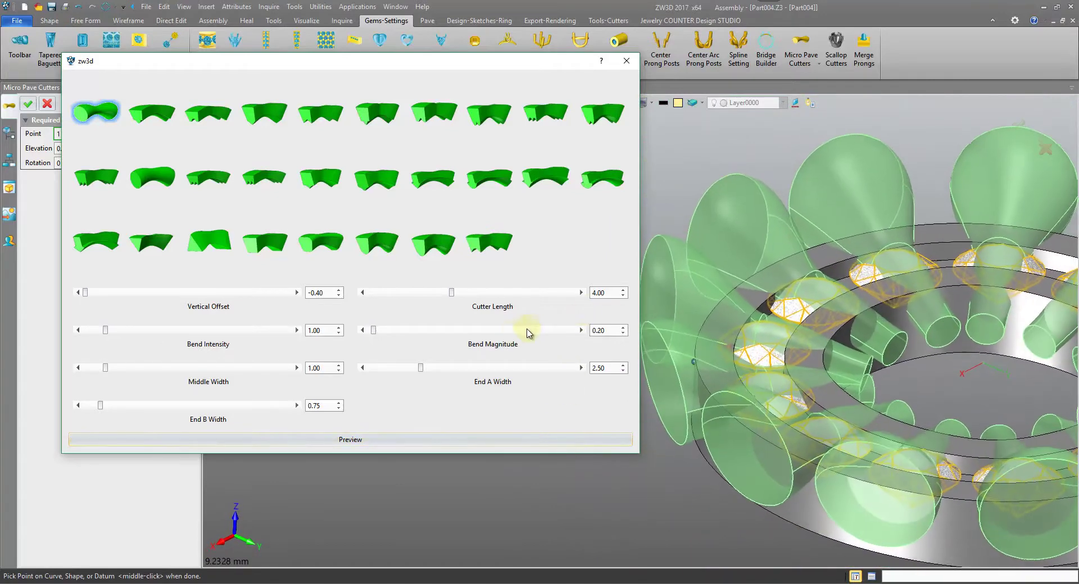
Set the cutter elevation to 0.11, create the cutters, and dismiss the Tweak Tool without changing them
left_click_drag(293, 72, 375, 67)
left_click(98, 149)
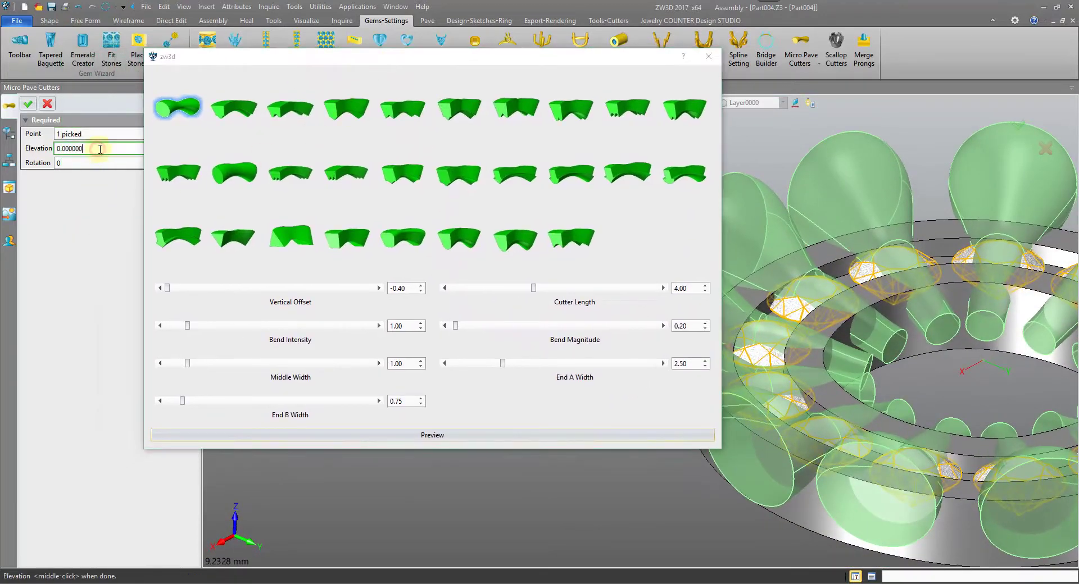
scroll(101, 150, "up", 9)
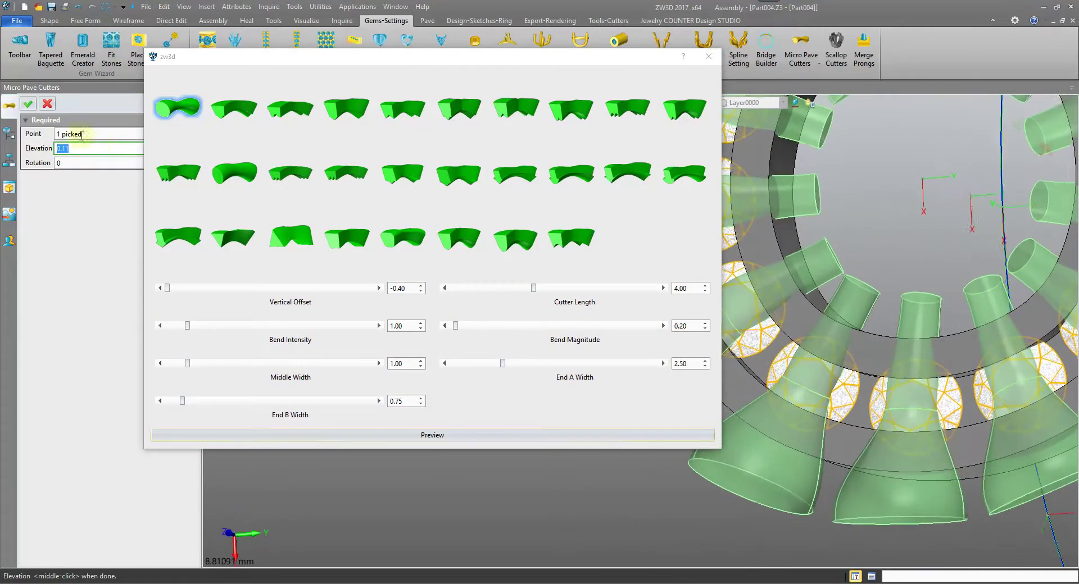
left_click(27, 105)
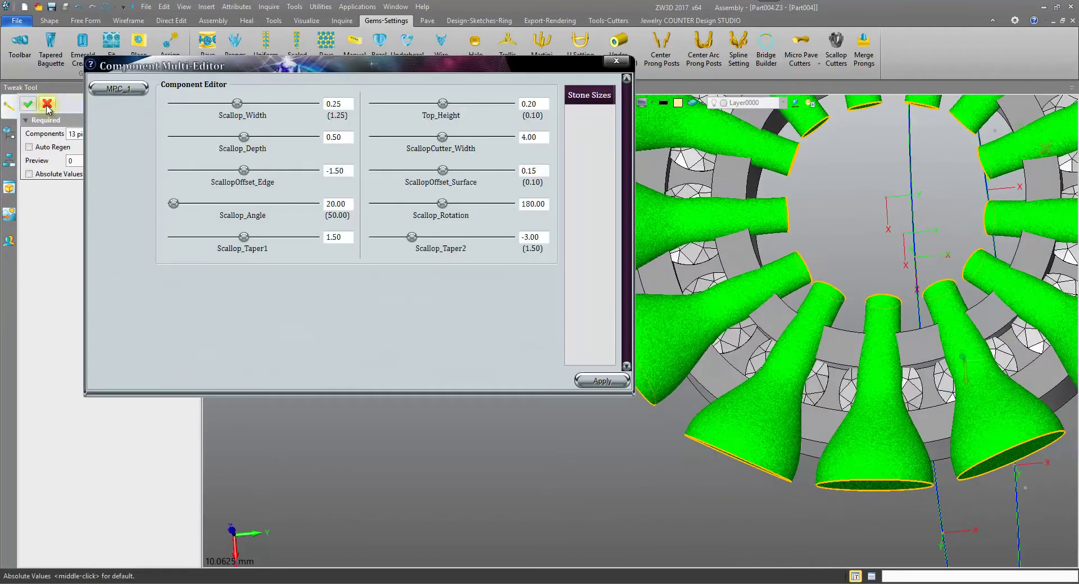
left_click(47, 105)
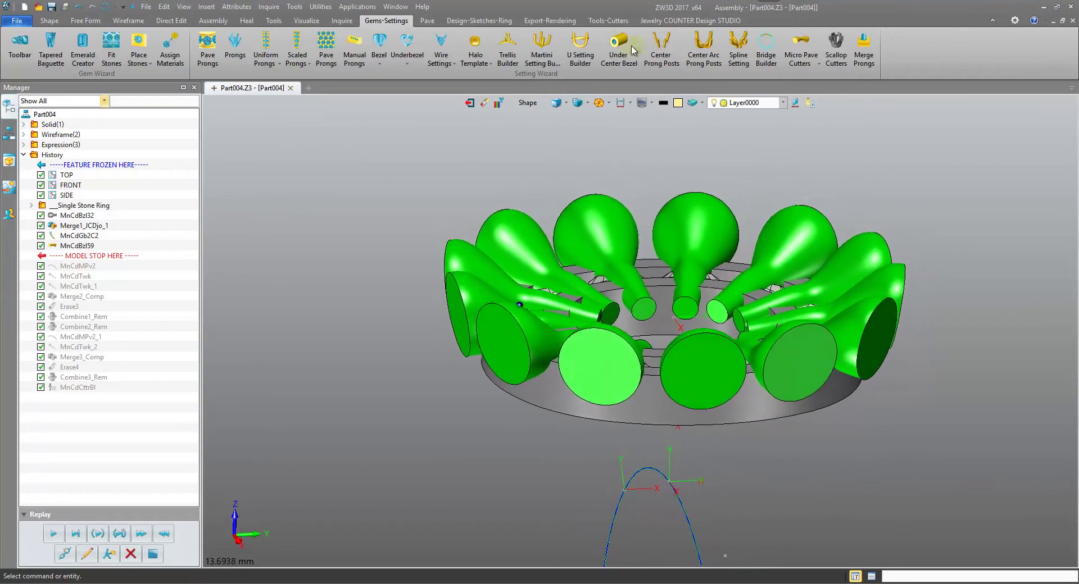
Place Micro Pave Split cutters with V-cuts between the halo stones, keeping the rotation at 0
left_click(801, 59)
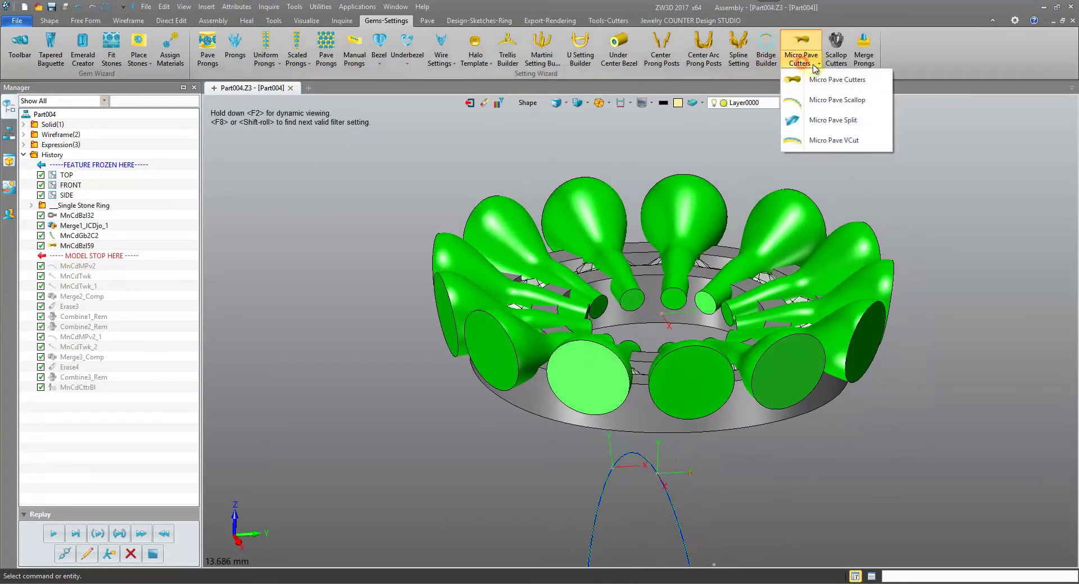
left_click(845, 125)
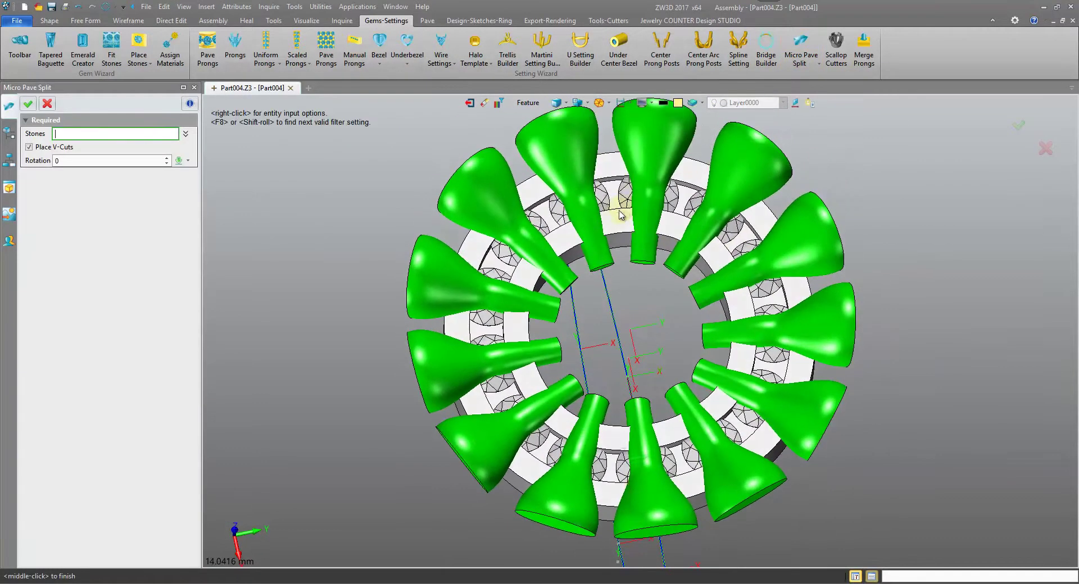
left_click(621, 214)
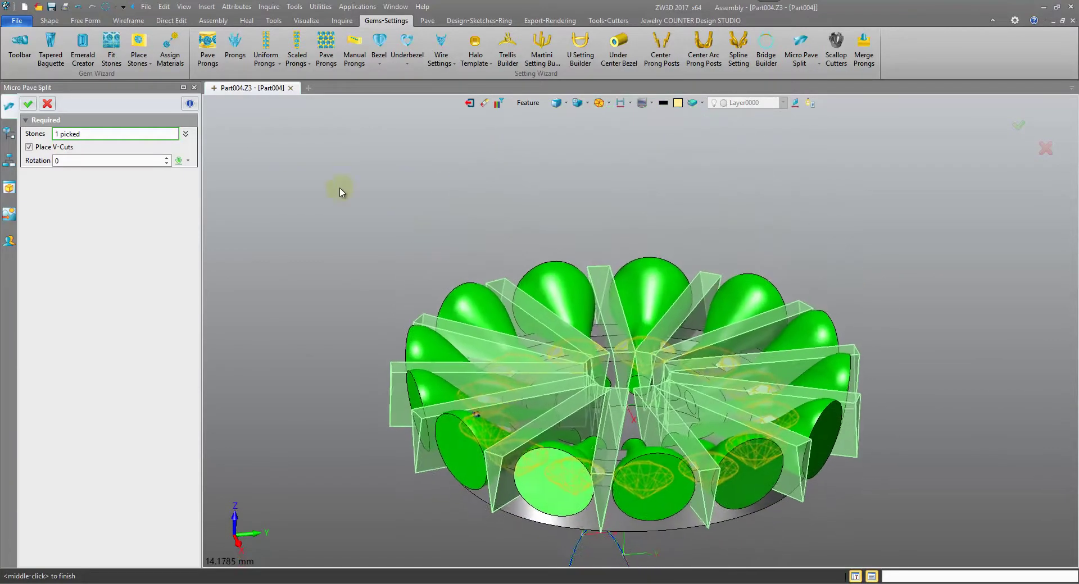
left_click(29, 106)
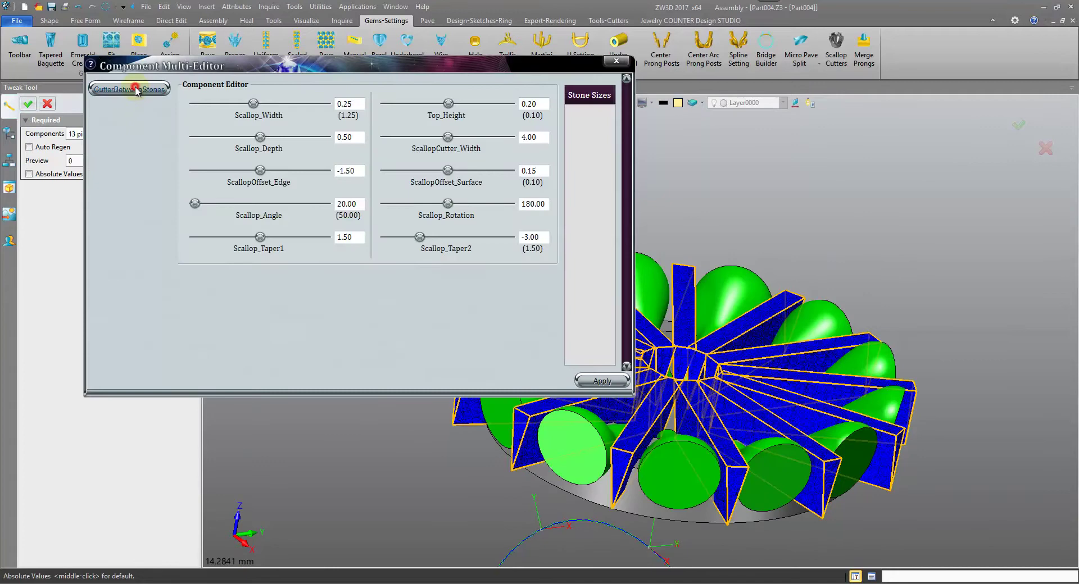
Tweak the CutterBetweenStones components by setting DistancefromSurface to -0.20, and accept the change
left_click(136, 89)
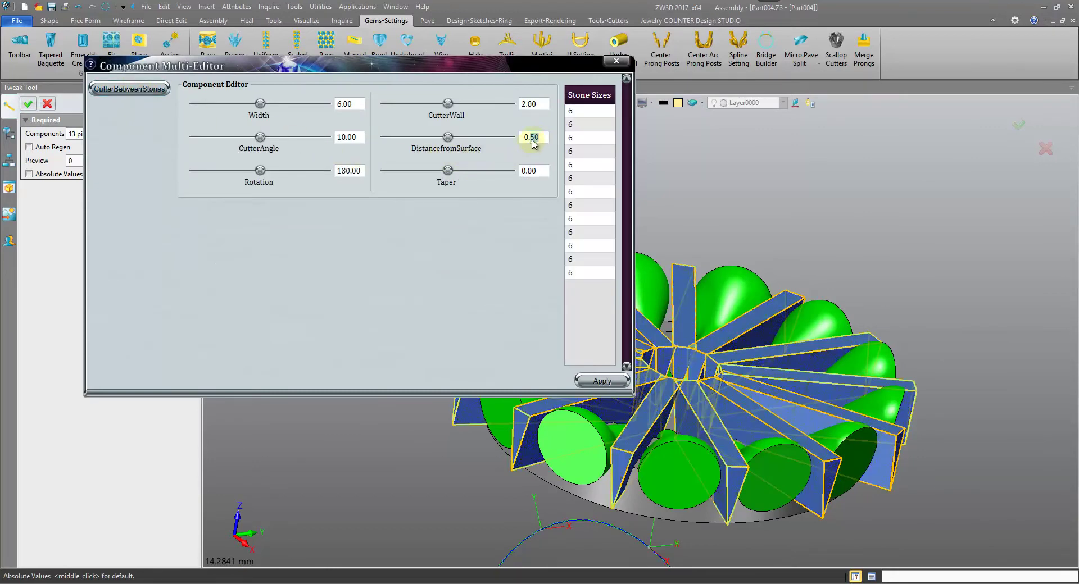
left_click(600, 380)
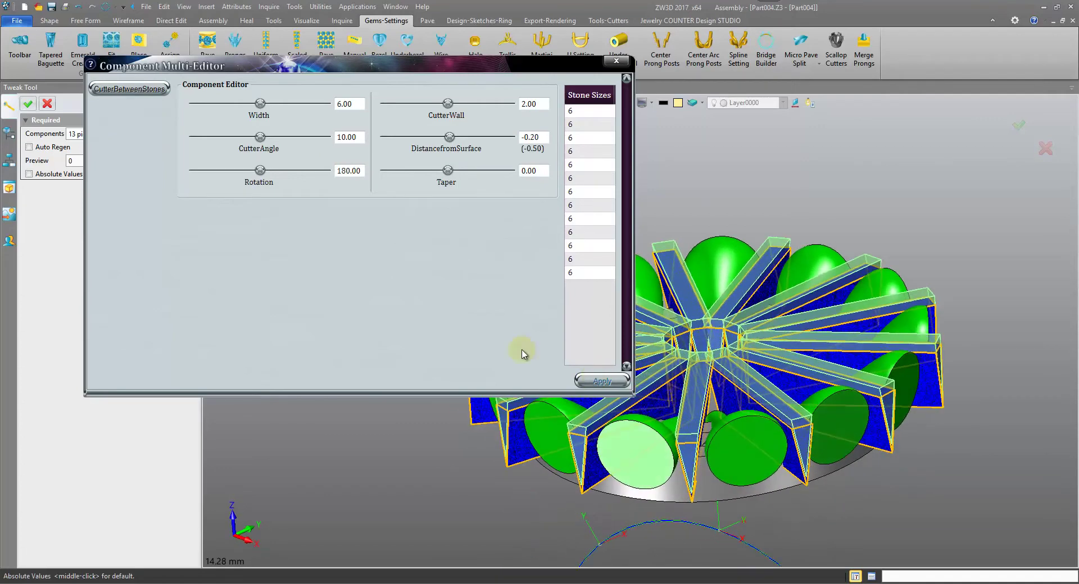
left_click(30, 107)
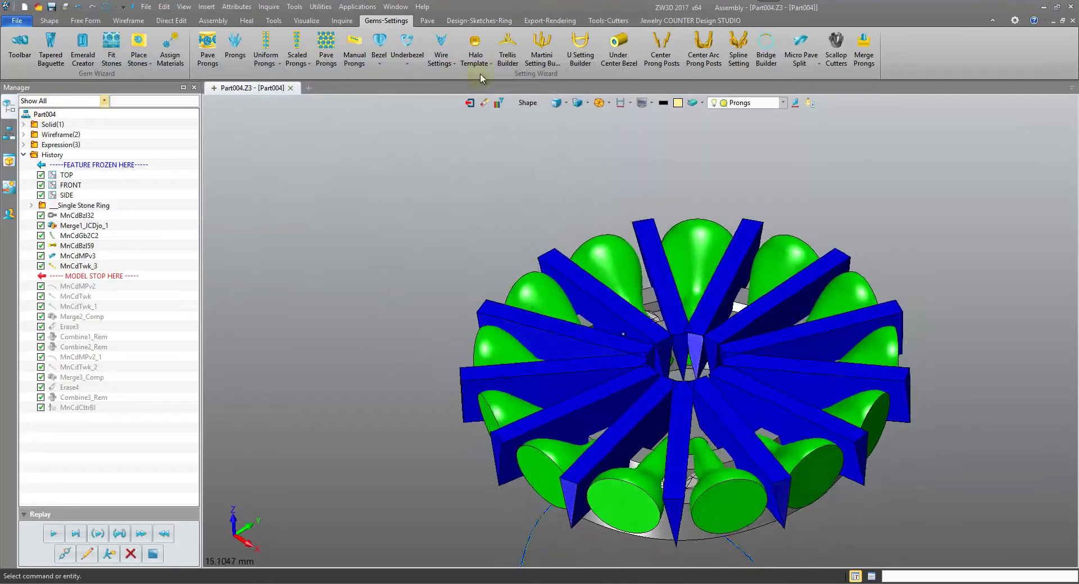
Subtract the blue split cutters from the halo ring with Merge Cutters, using the ring as the base
scroll(831, 68, "down", 4)
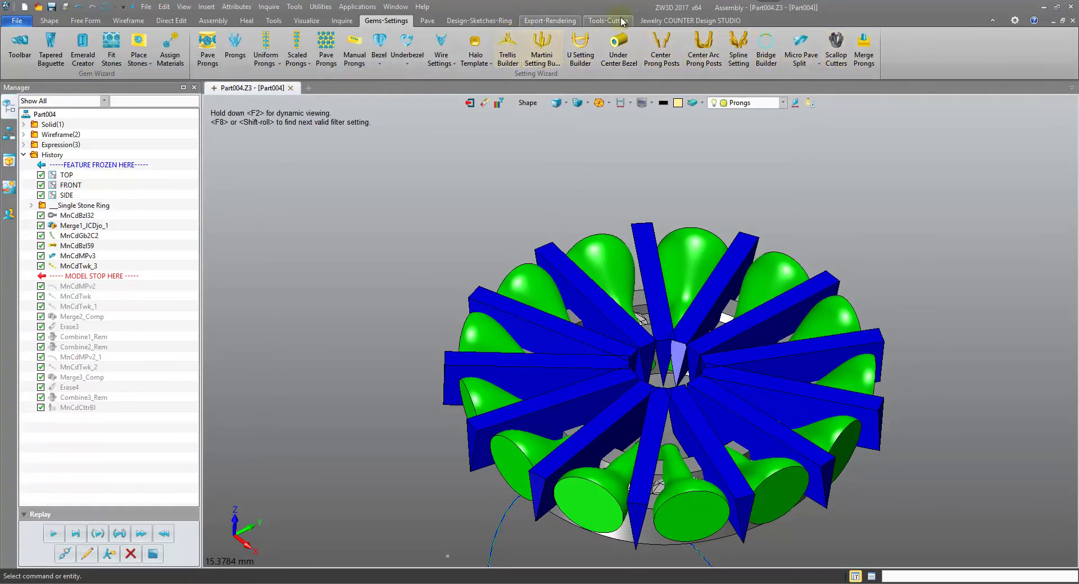
left_click(839, 50)
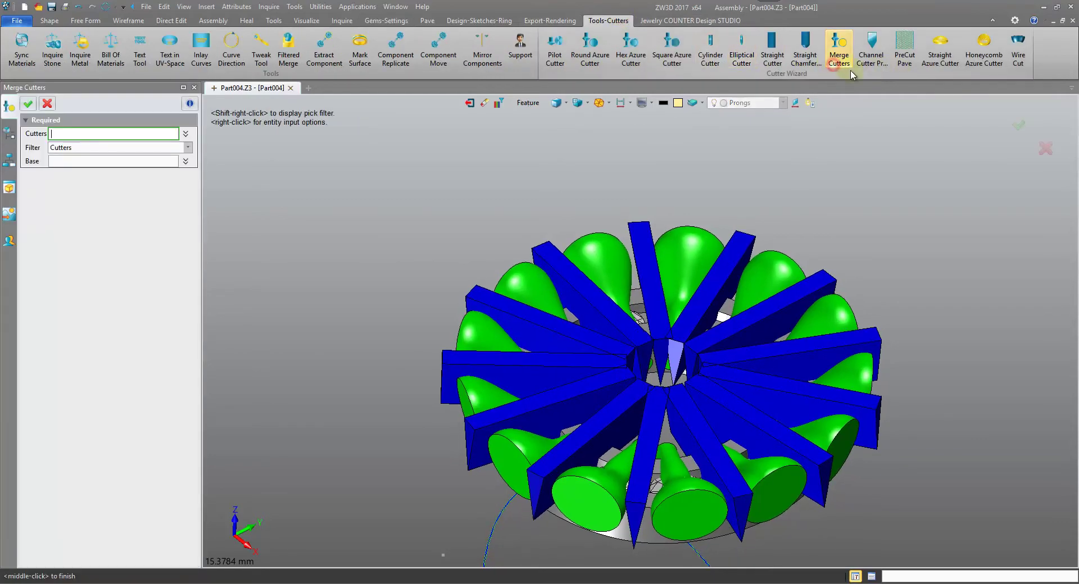
left_click(695, 395)
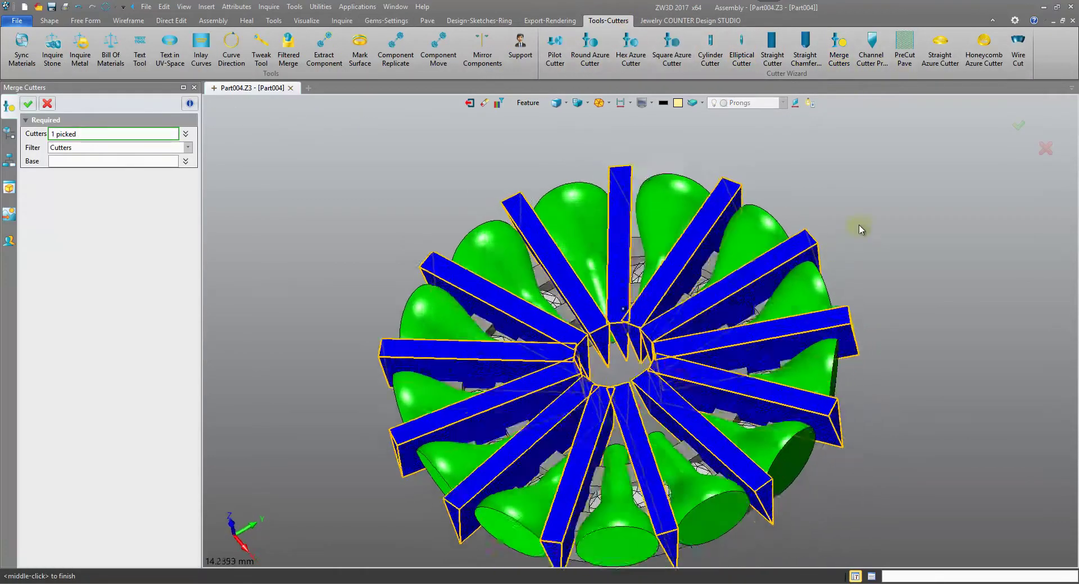
middle_click(869, 206)
left_click(703, 368)
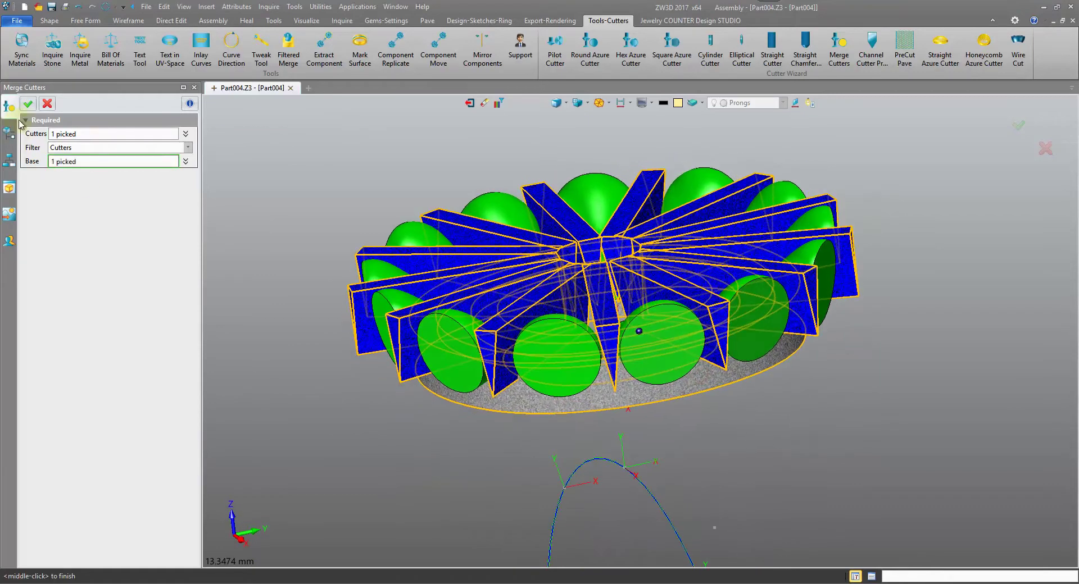
left_click(28, 105)
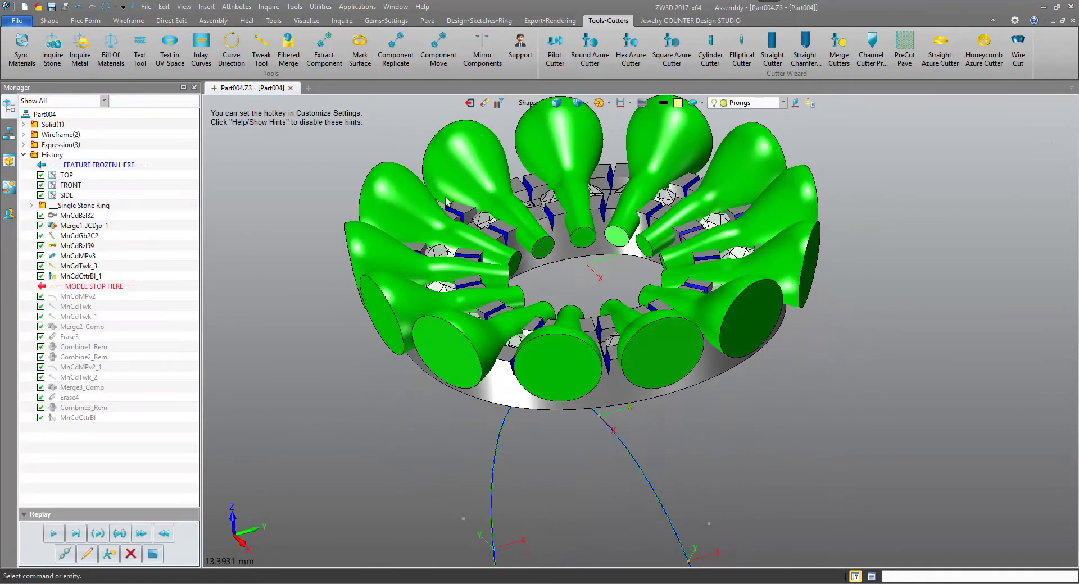
Subtract the green micro pavé cutters from the halo ring with Merge Cutters, using the ring as the base
left_click(839, 45)
left_click(646, 129)
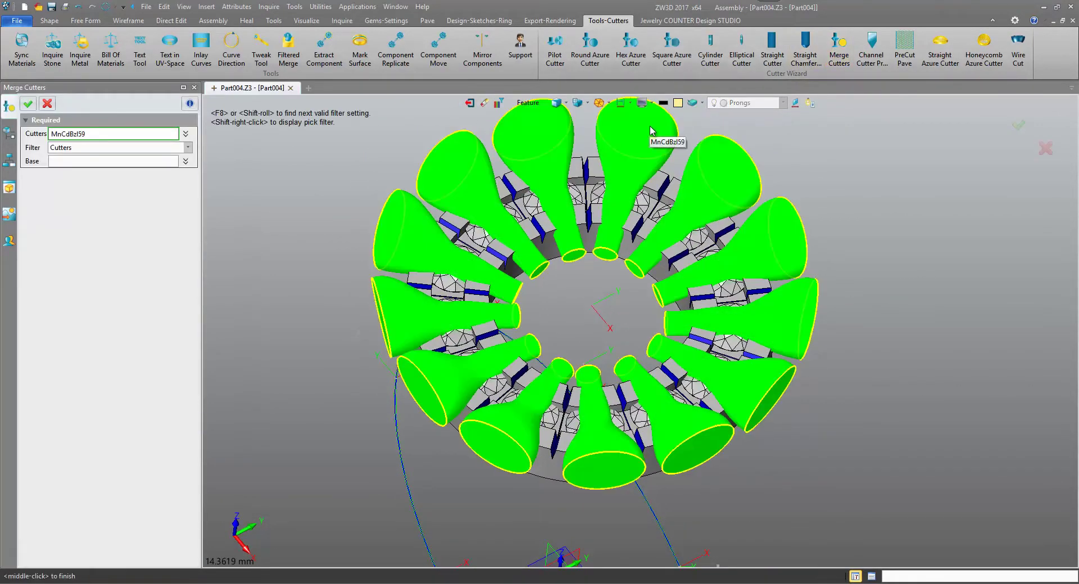
right_click_drag(893, 177, 691, 440)
left_click(692, 441)
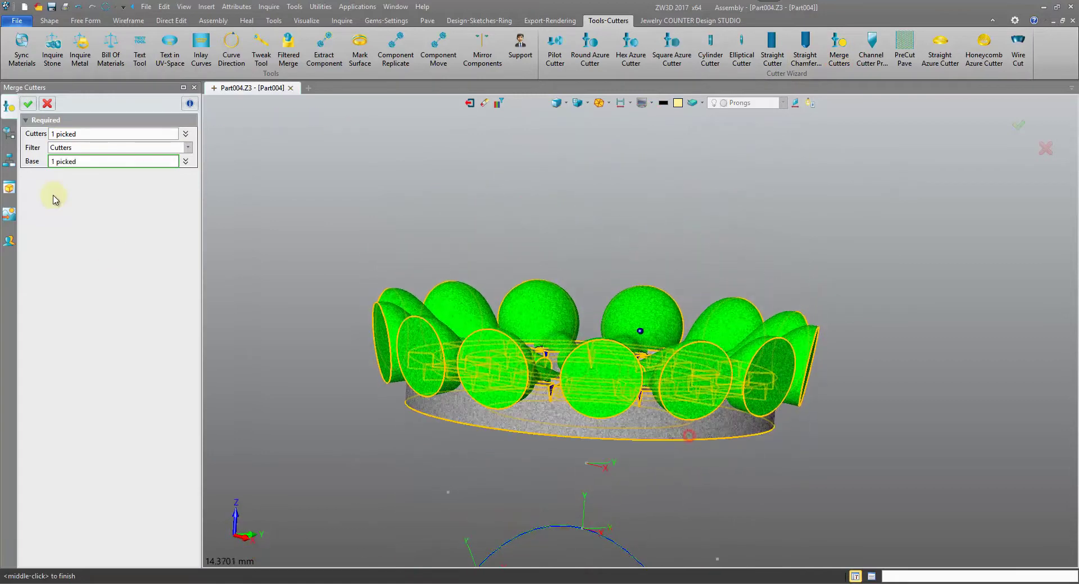
left_click(28, 105)
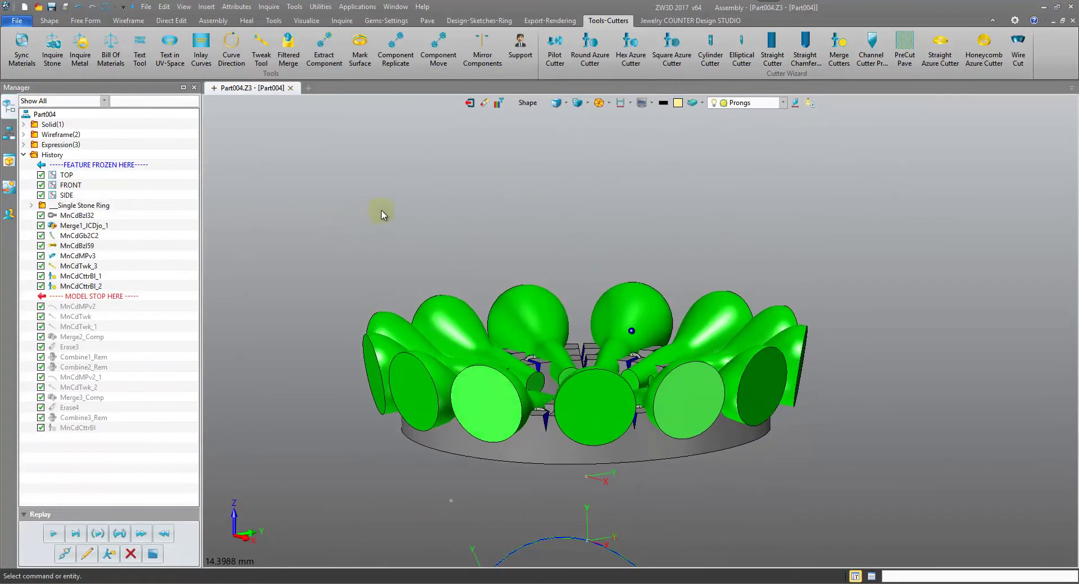
Redefine the last Merge Cutters operation on the green cutters with a different filter option, and accept it
right_click(520, 122)
left_click(528, 128)
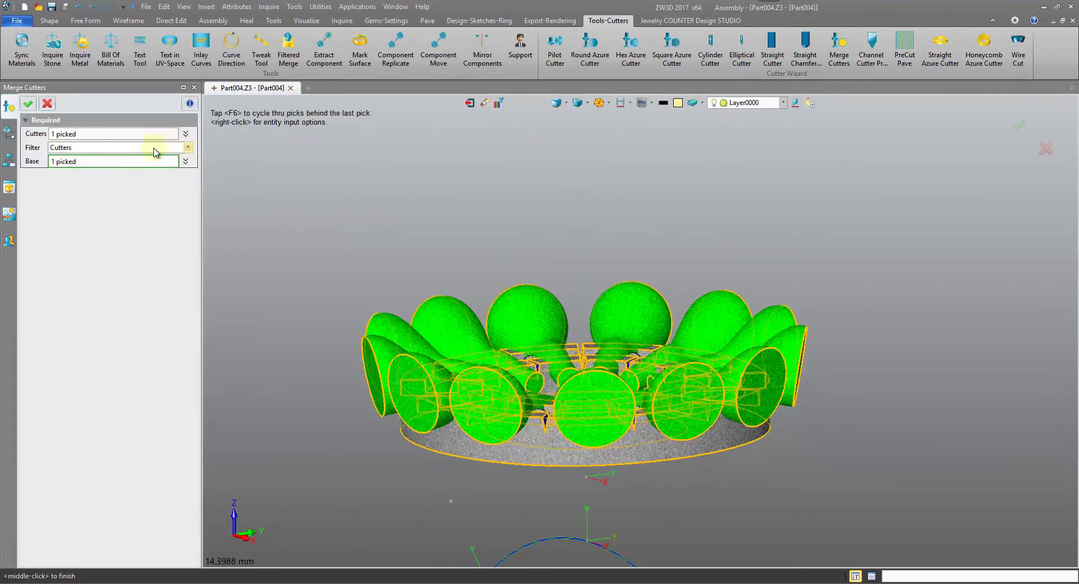
left_click(156, 149)
left_click(149, 167)
left_click(29, 105)
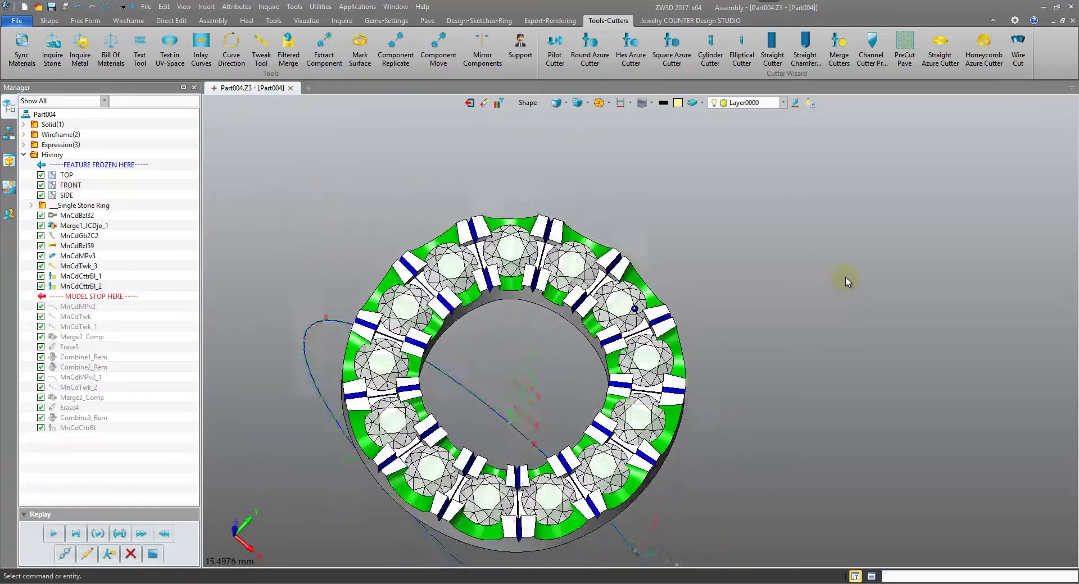
Start Micro Pave Cutters and select the angular notched cutter profile, second in the third row of the cutter library
left_click(396, 21)
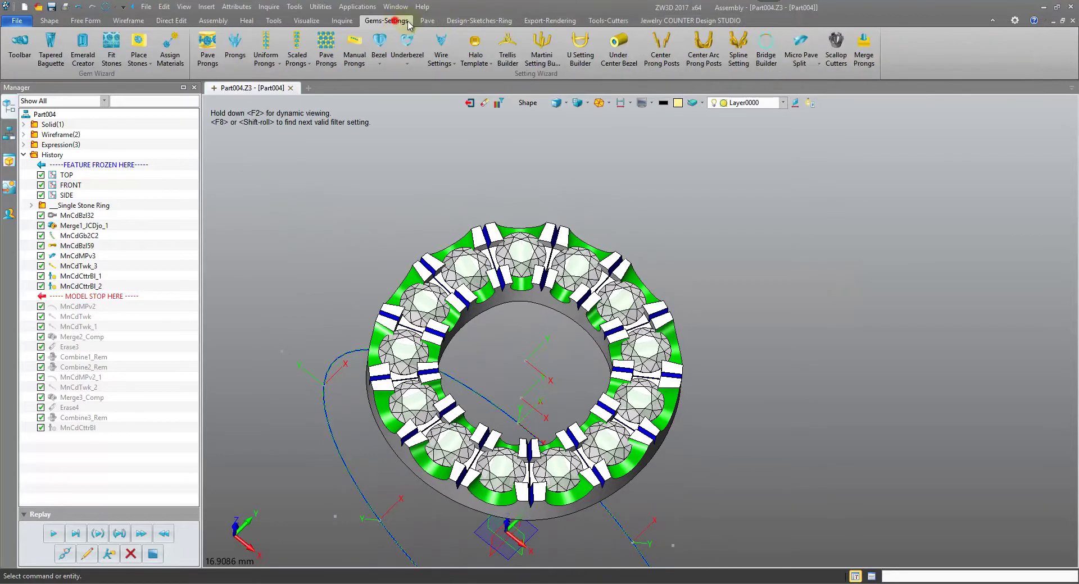
left_click(801, 62)
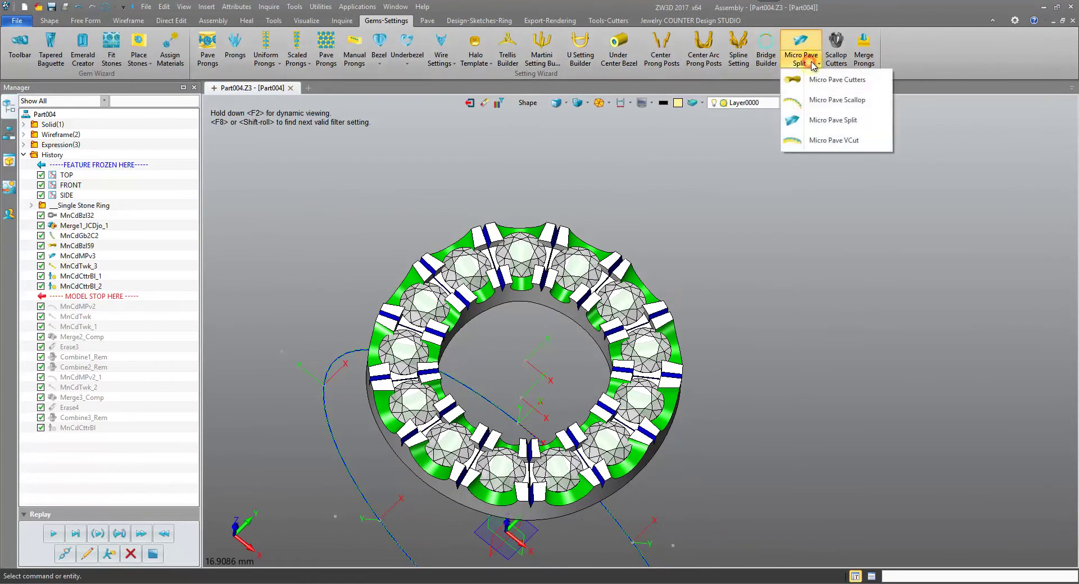
left_click(838, 79)
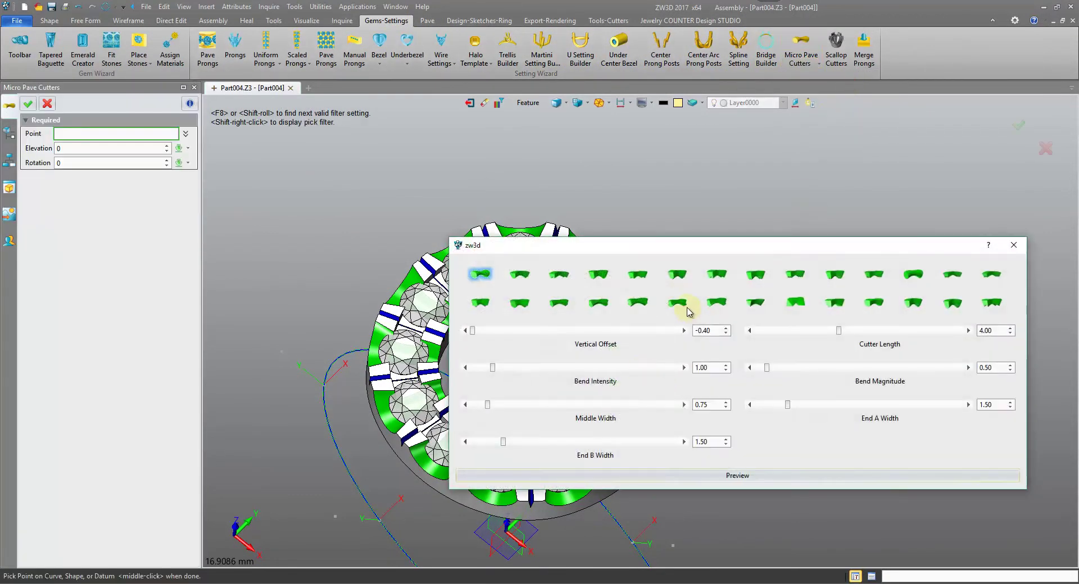
left_click(758, 257)
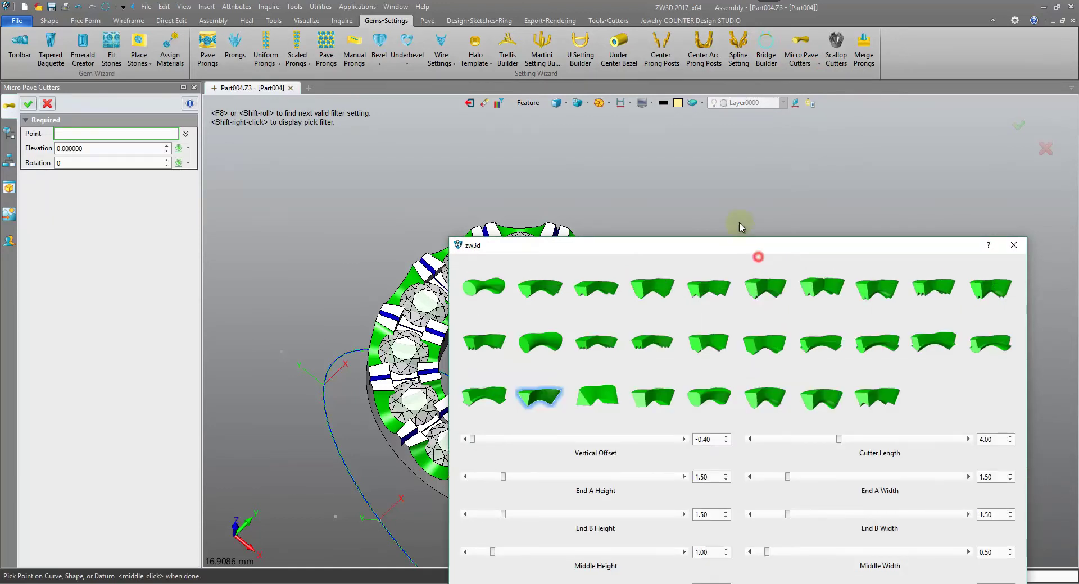